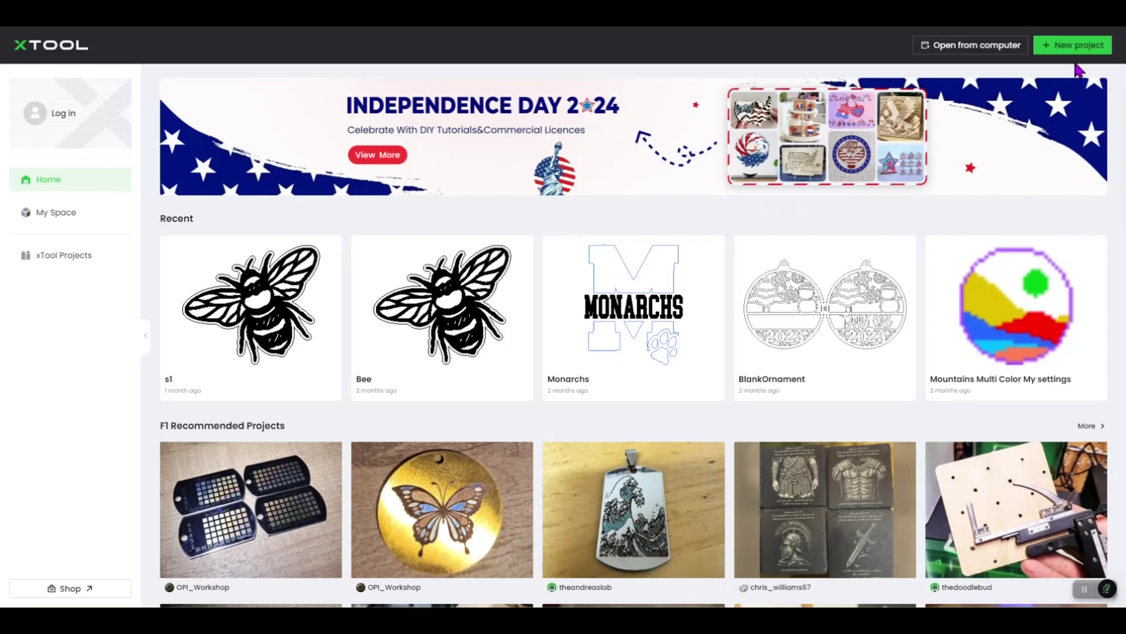
- Start a new project and review the connected laser device and the available materials
{"action": "left_click", "coordinate": [1078, 53]}
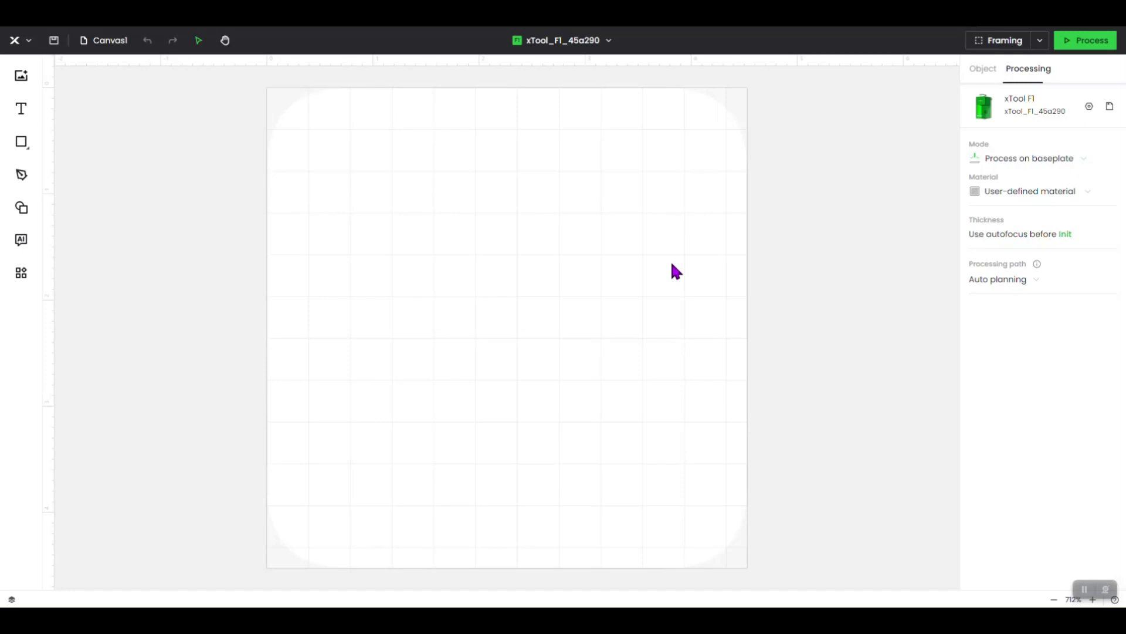
{"action": "left_click", "coordinate": [609, 41]}
{"action": "mouse_move", "coordinate": [591, 116]}
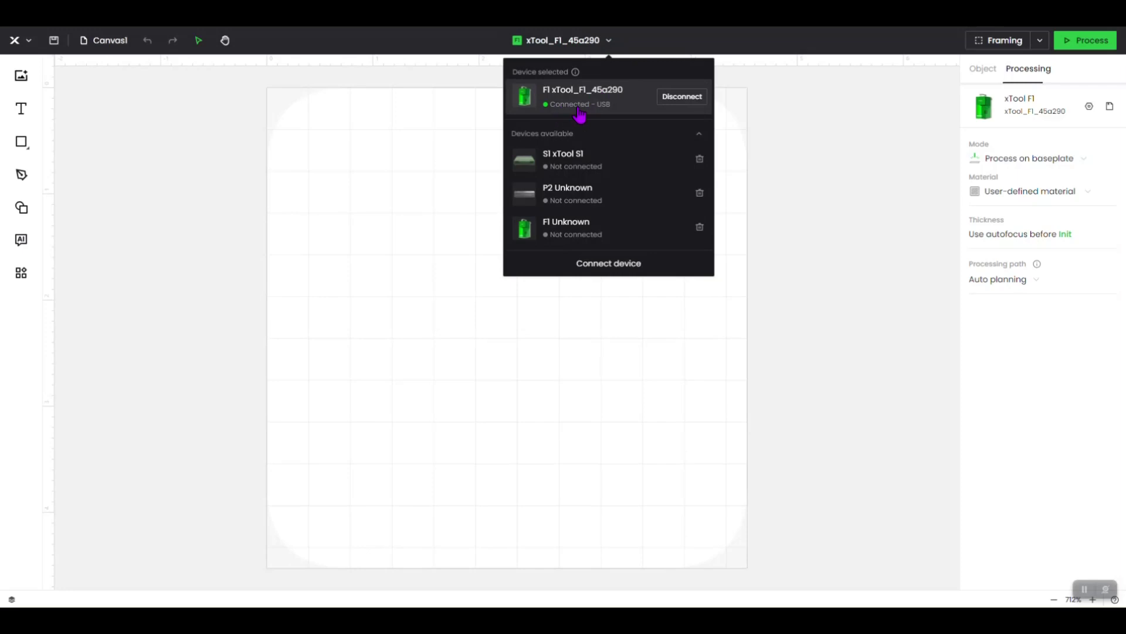
{"action": "left_click", "coordinate": [832, 589]}
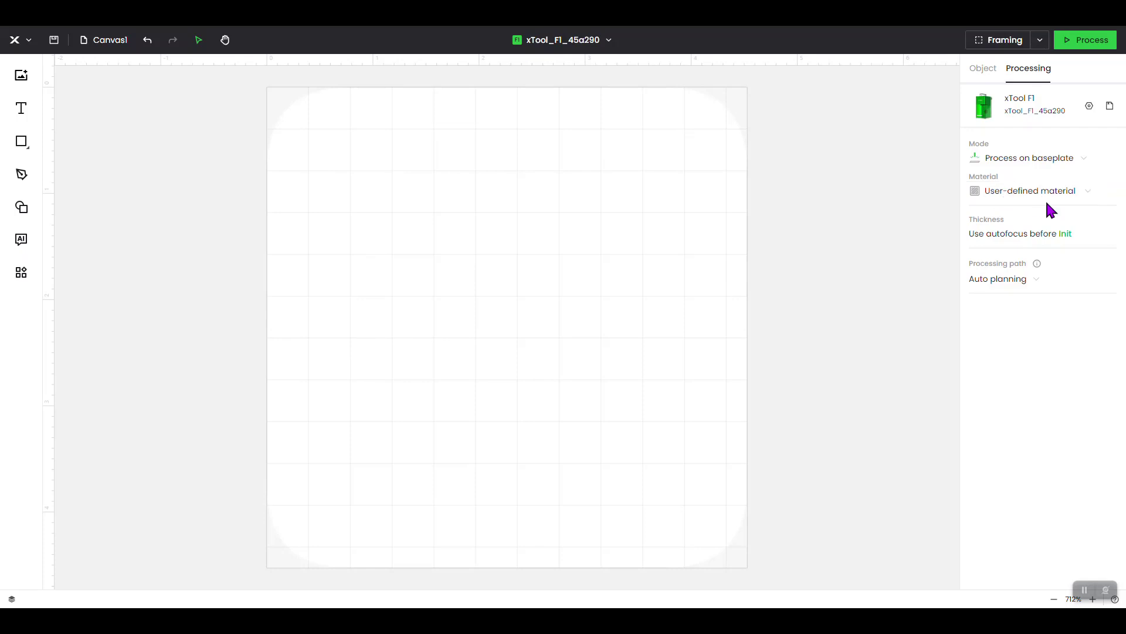
{"action": "left_click", "coordinate": [1113, 196]}
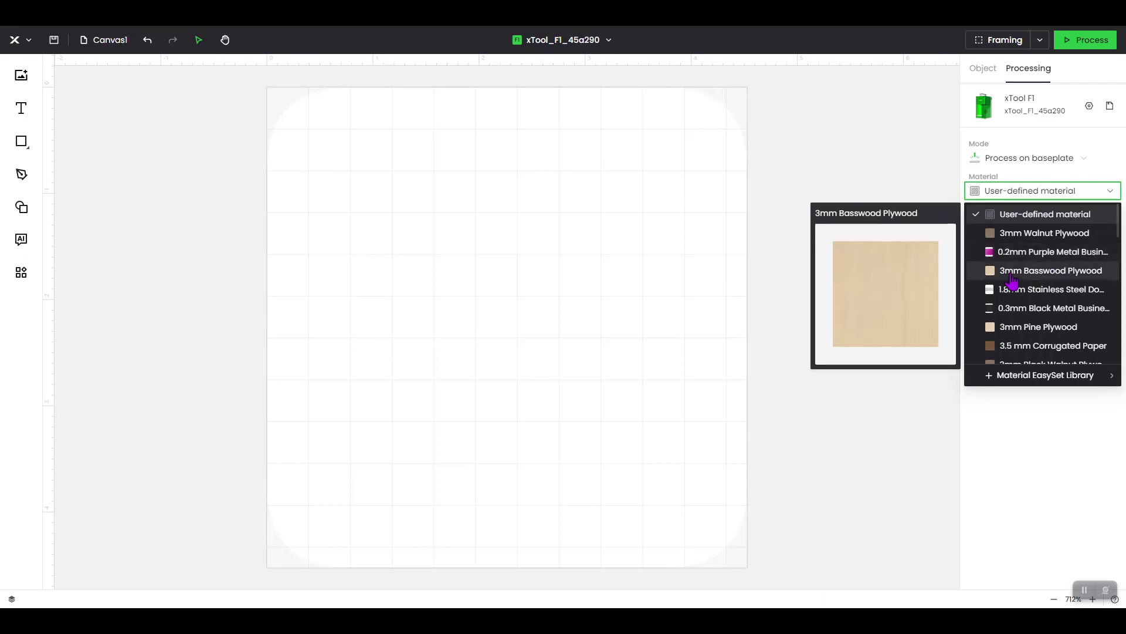
{"action": "left_click", "coordinate": [954, 526]}
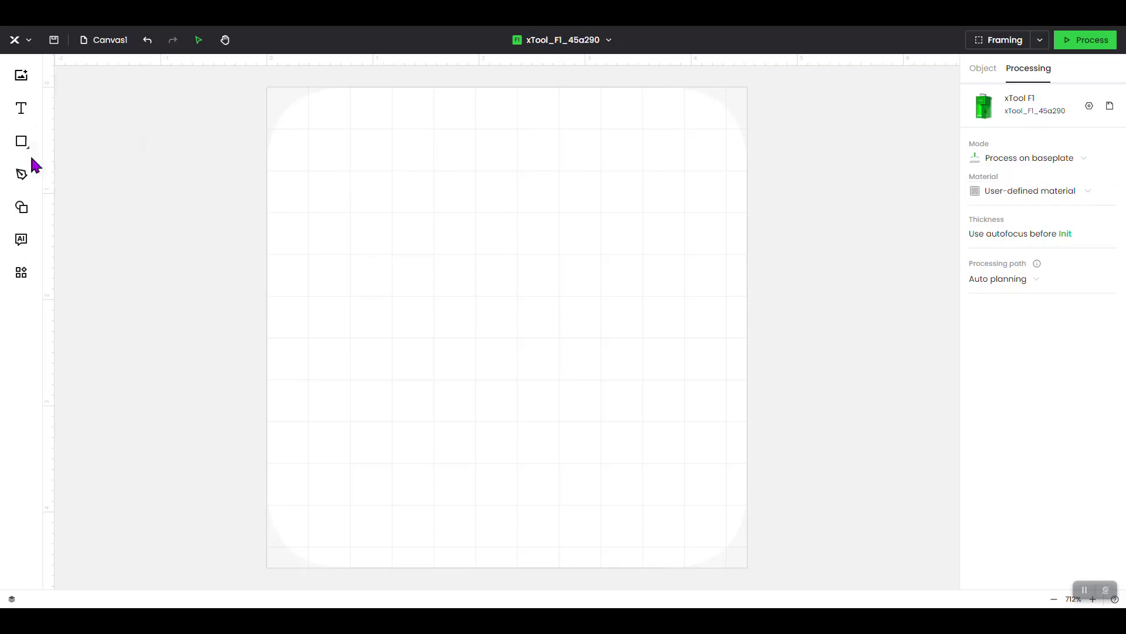
- Draw a small rectangle in the upper part of the work area and shrink it to about 0.12 by 0.135 in
{"action": "mouse_move", "coordinate": [26, 150]}
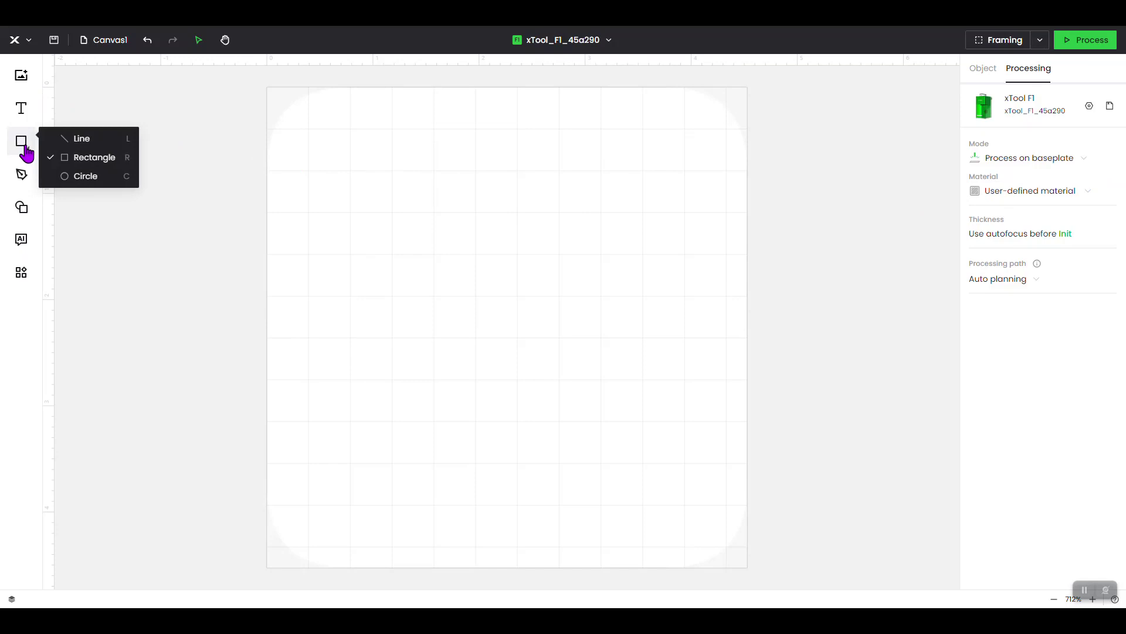
{"action": "left_click", "coordinate": [88, 157]}
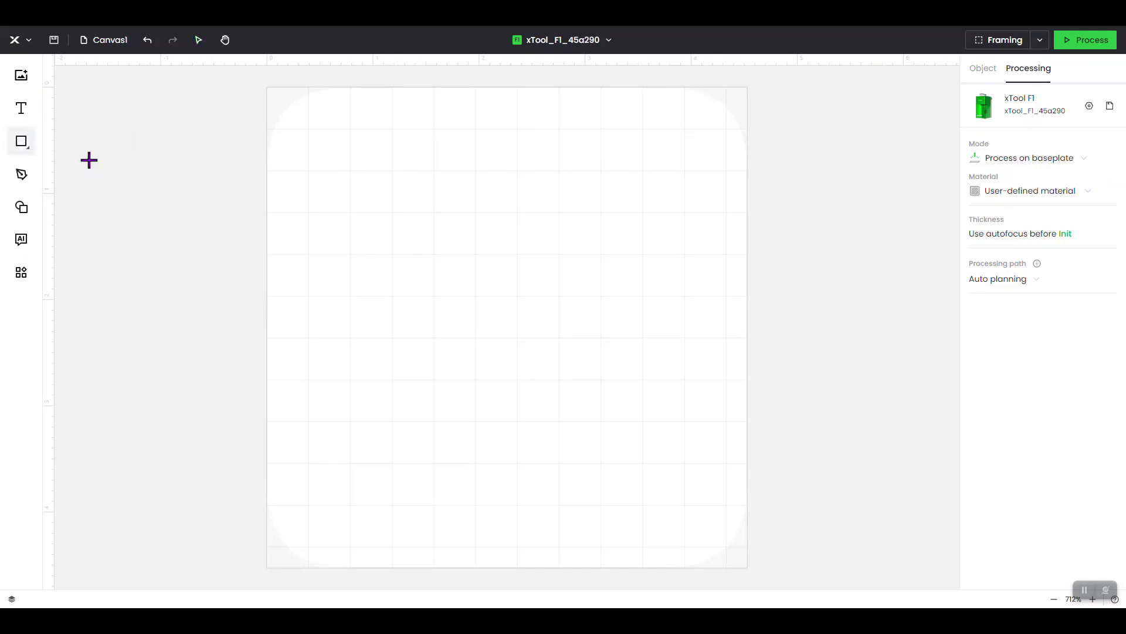
{"action": "left_click_drag", "start_coordinate": [418, 212], "coordinate": [435, 232]}
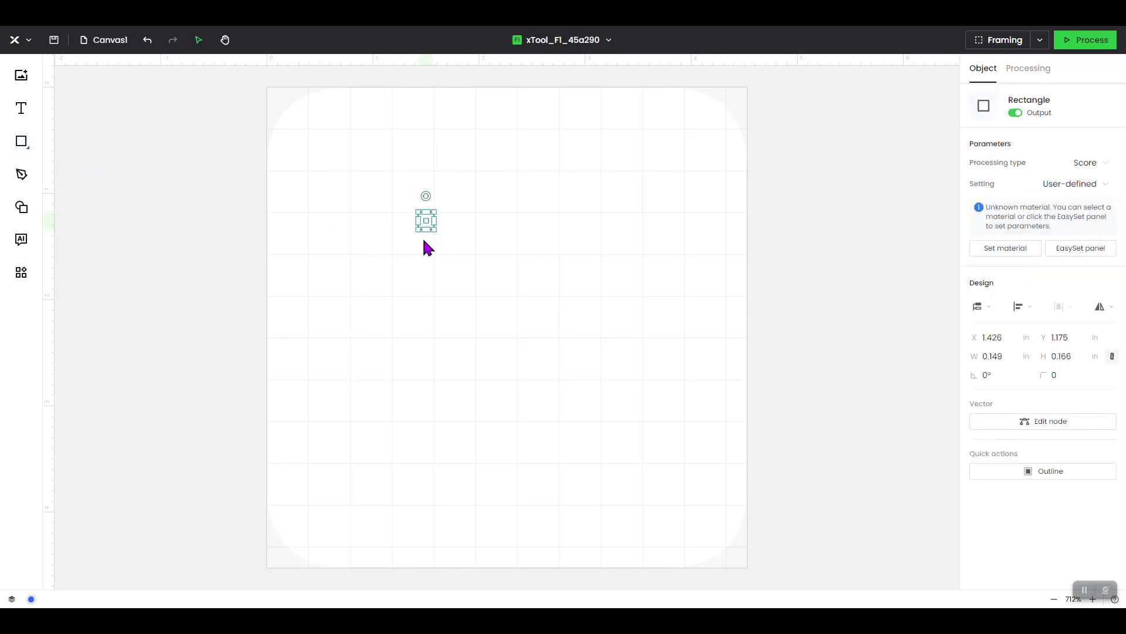
{"action": "left_click_drag", "start_coordinate": [433, 227], "coordinate": [430, 225]}
{"action": "left_click", "coordinate": [445, 233]}
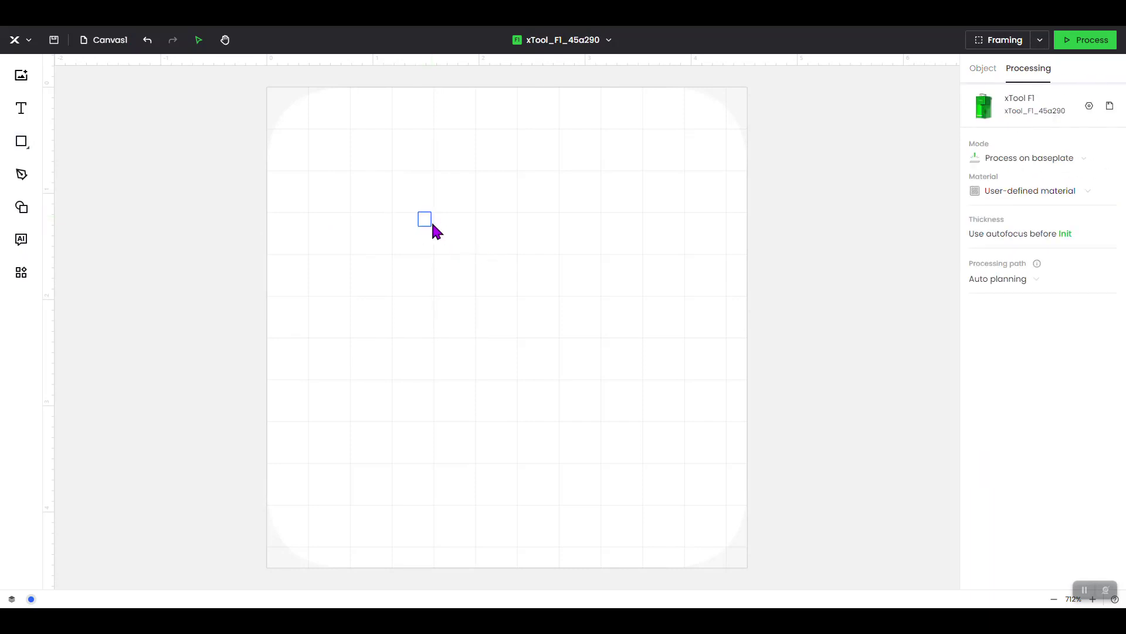
- Start a material test array from the small rectangle, with a minimum power of 5% and a maximum of 25%
{"action": "left_click", "coordinate": [429, 226]}
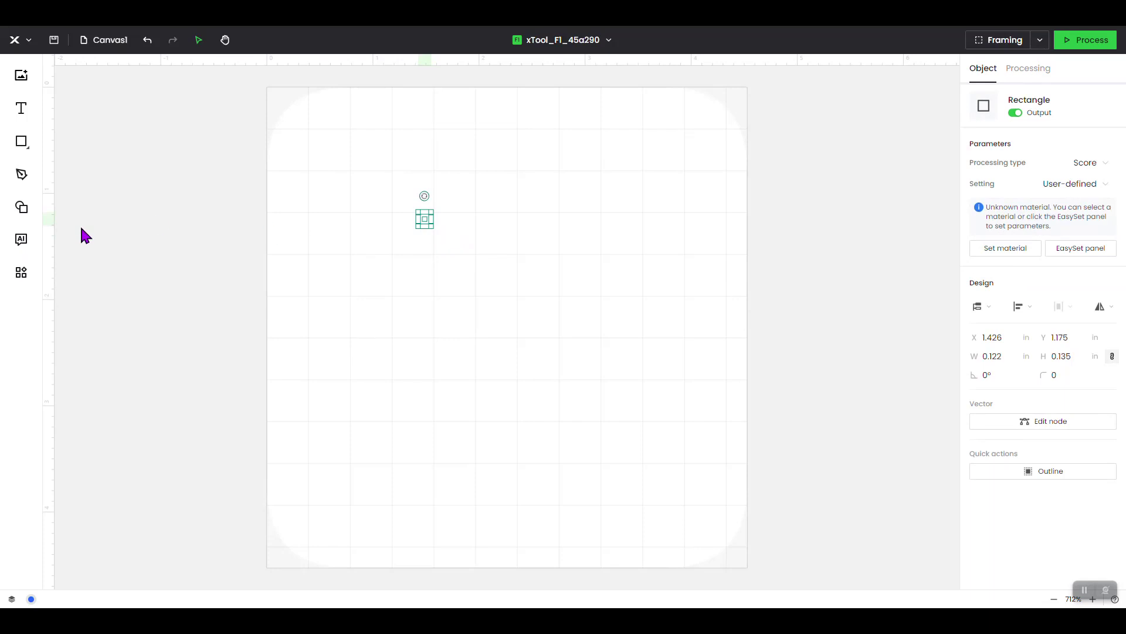
{"action": "left_click", "coordinate": [22, 276]}
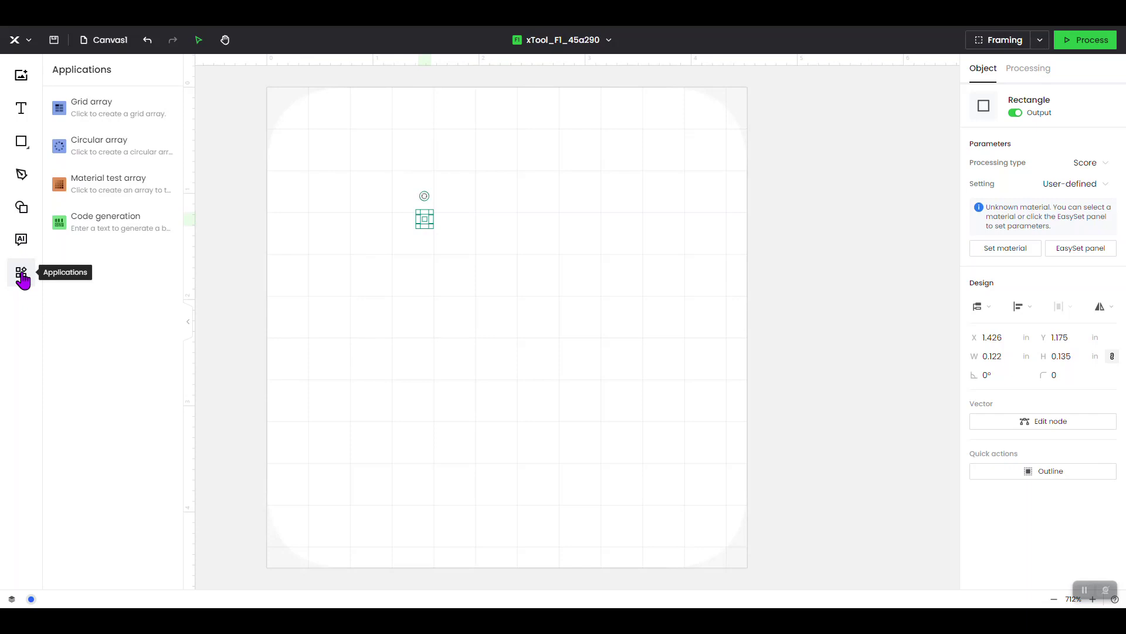
{"action": "left_click", "coordinate": [123, 198]}
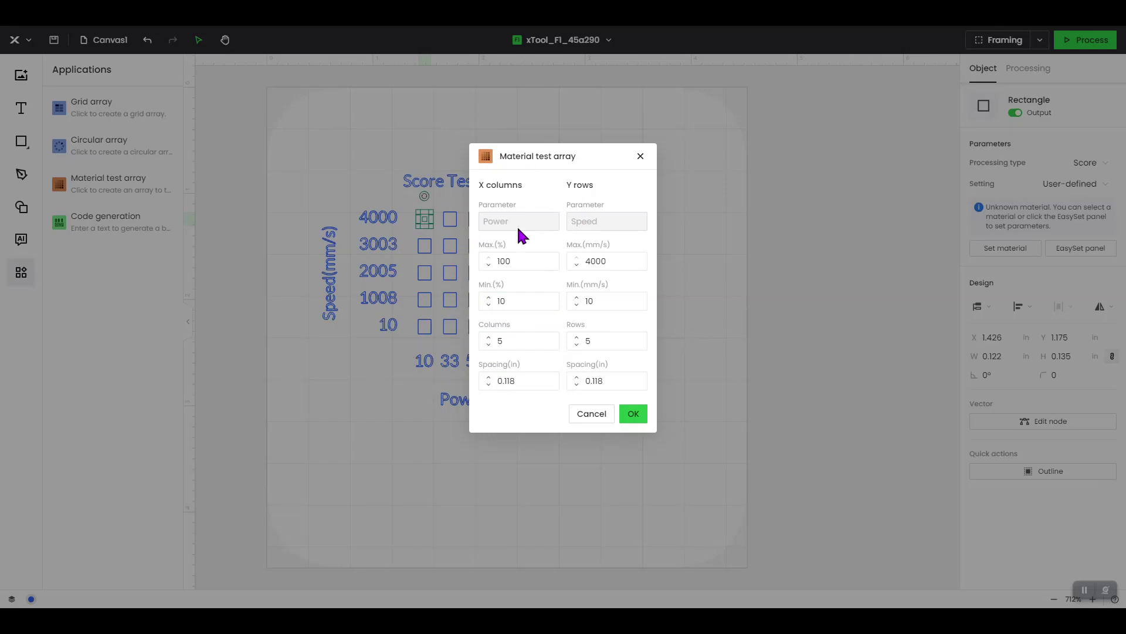
{"action": "left_click", "coordinate": [515, 332]}
{"action": "double_click", "coordinate": [512, 301]}
{"action": "type", "text": "5"}
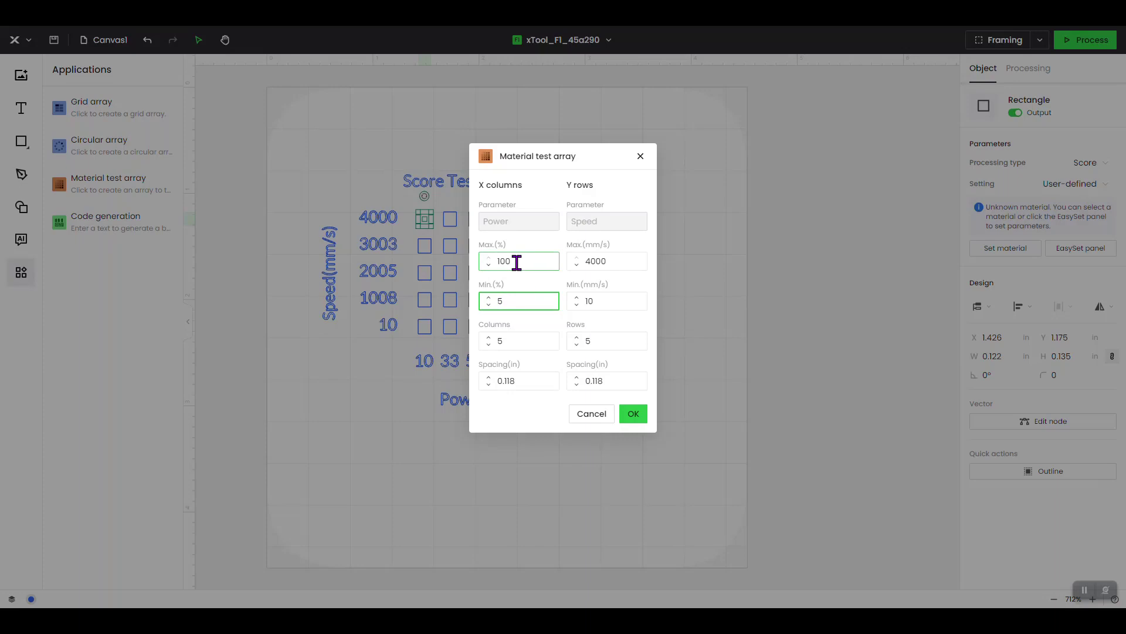
{"action": "left_click_drag", "start_coordinate": [504, 261], "coordinate": [550, 267]}
{"action": "type", "text": "25"}
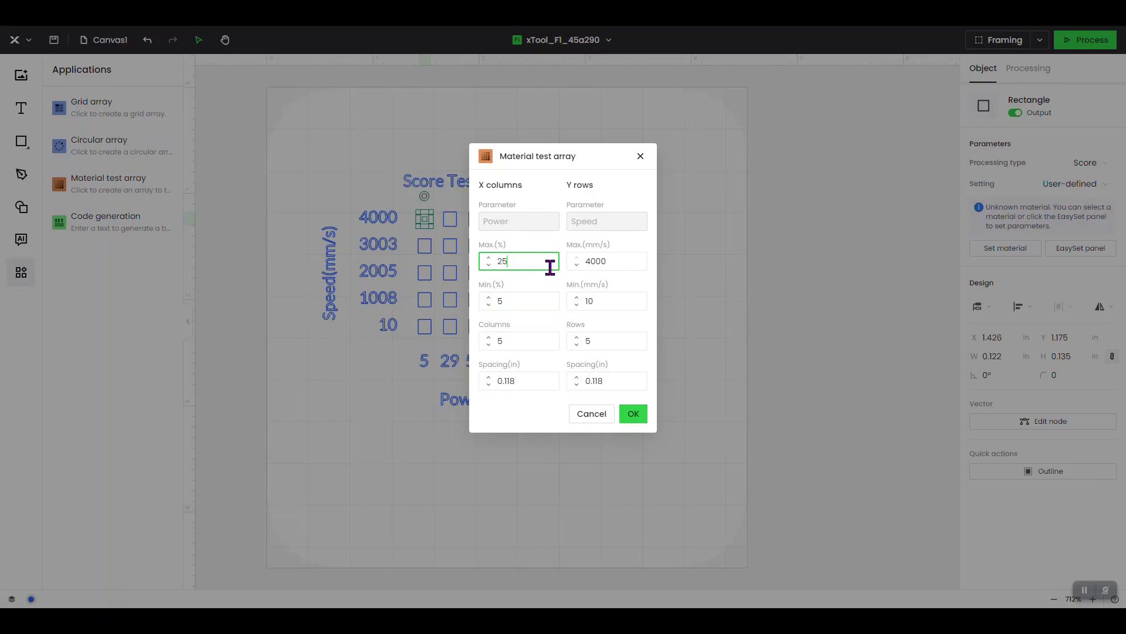
{"action": "key", "text": "Return"}
- Set the test array's speed range to 100–300 mm/s and generate the array
{"action": "double_click", "coordinate": [599, 300]}
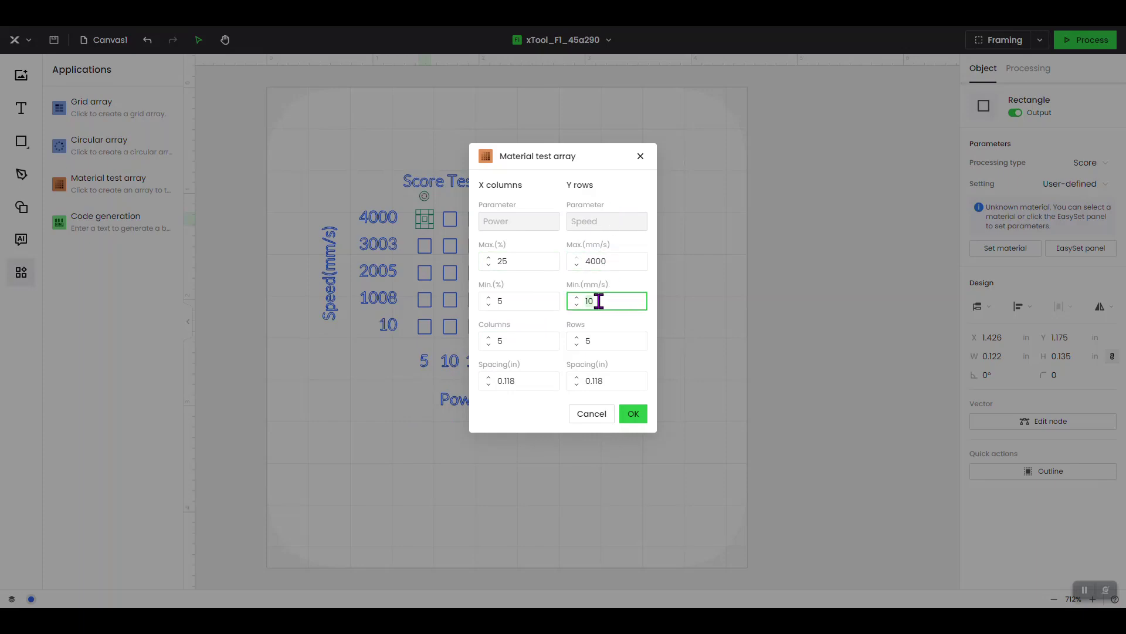
{"action": "type", "text": "100"}
{"action": "double_click", "coordinate": [605, 260]}
{"action": "type", "text": "300"}
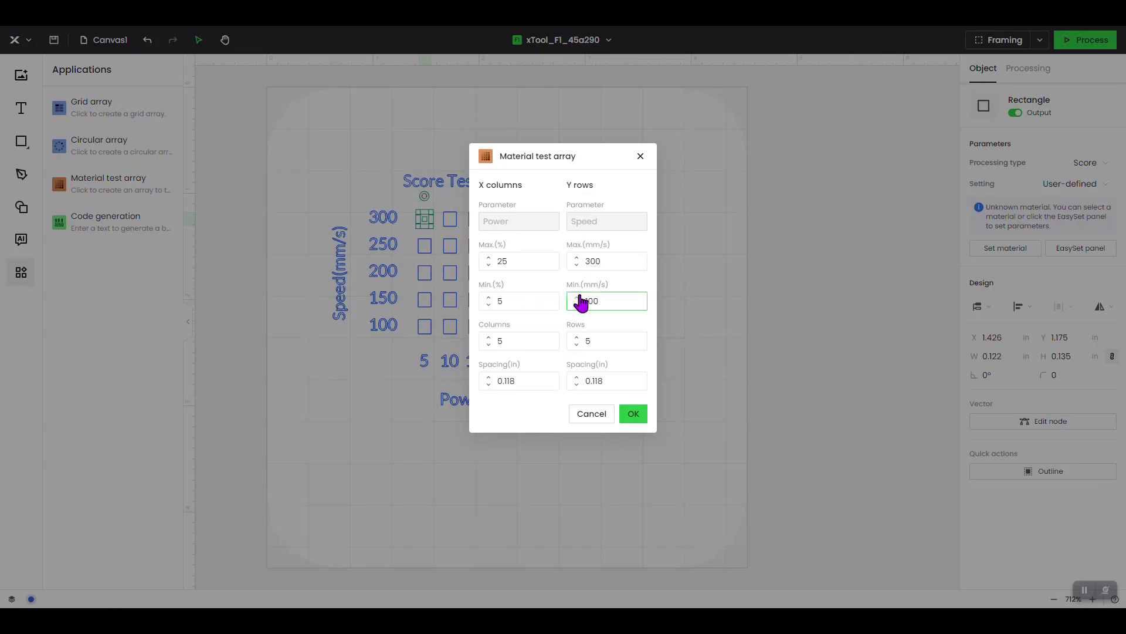
{"action": "left_click", "coordinate": [631, 414]}
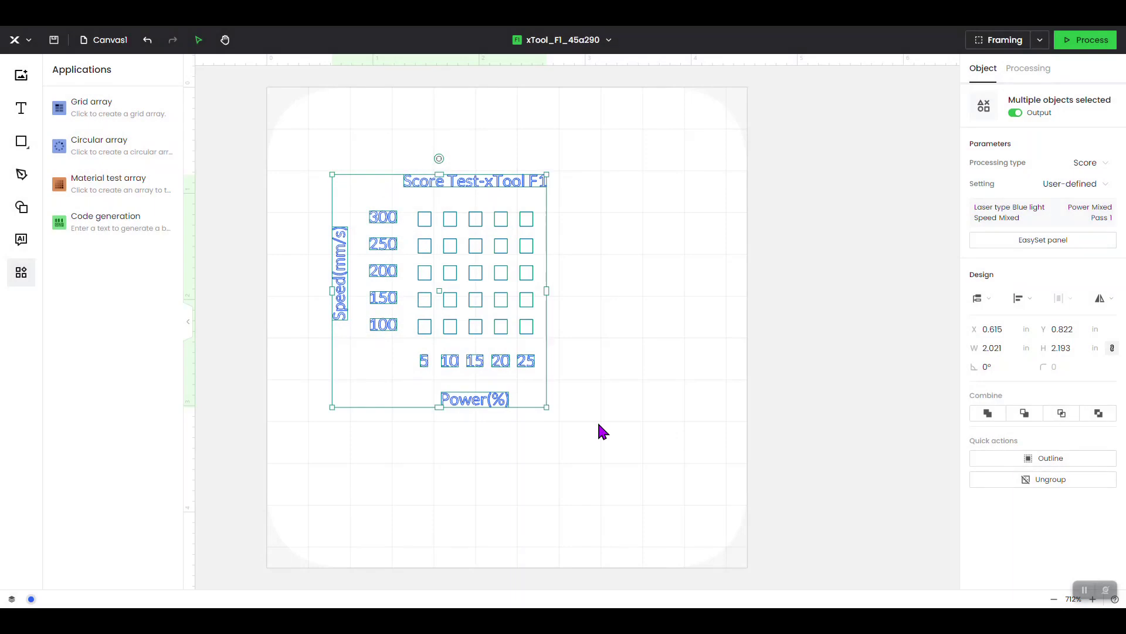
{"action": "left_click", "coordinate": [598, 424]}
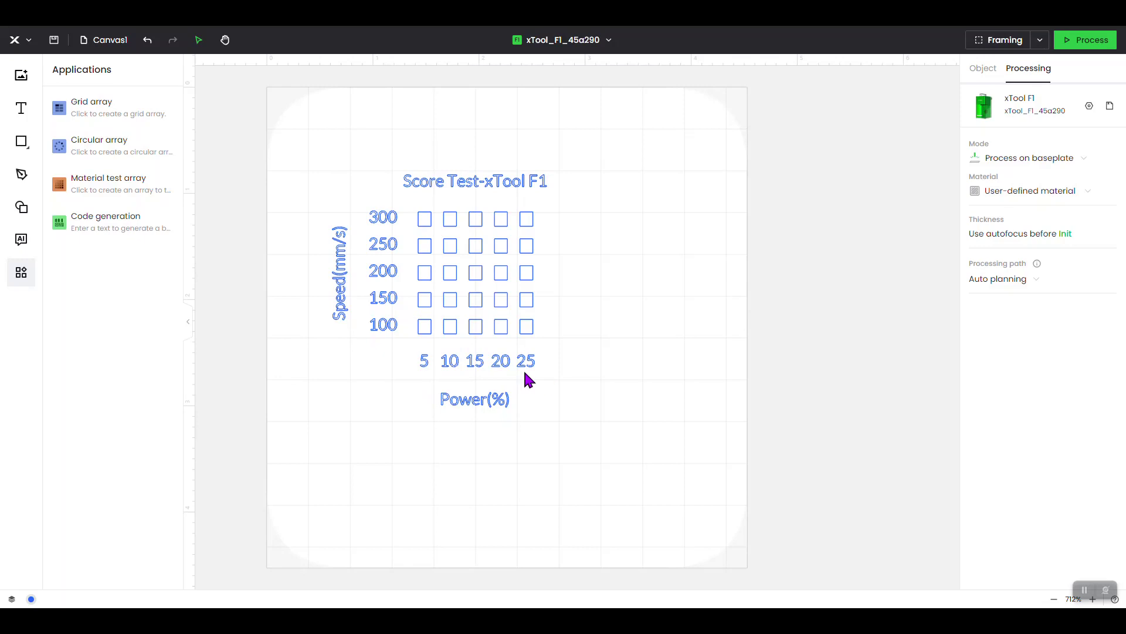
- Ungroup the generated test array into separate objects
{"action": "left_click", "coordinate": [526, 327]}
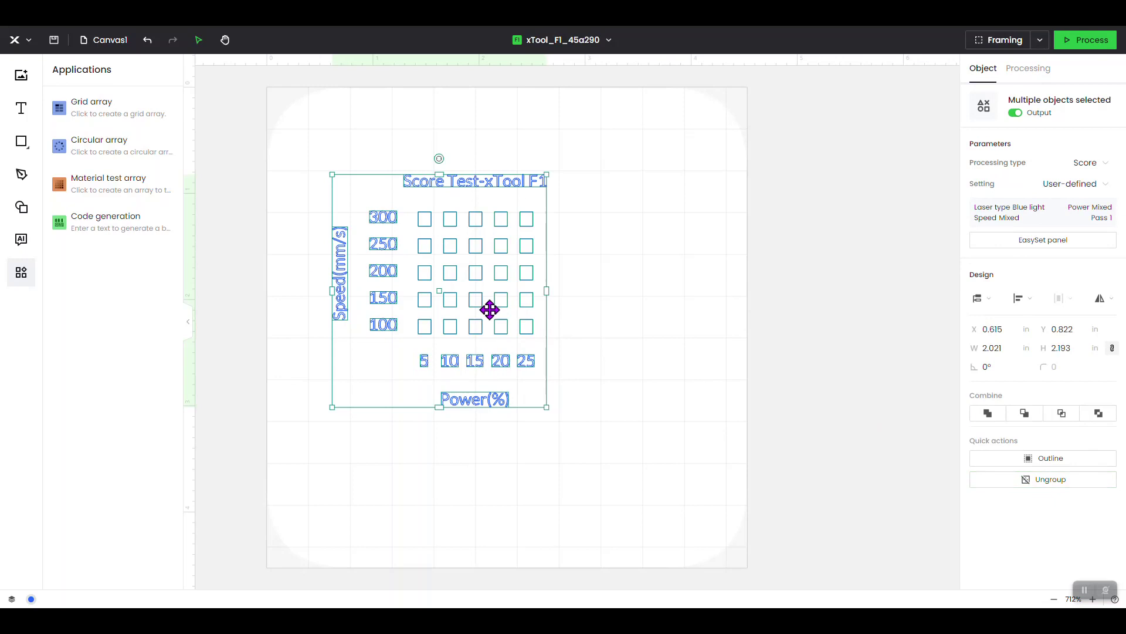
{"action": "left_click", "coordinate": [1050, 480]}
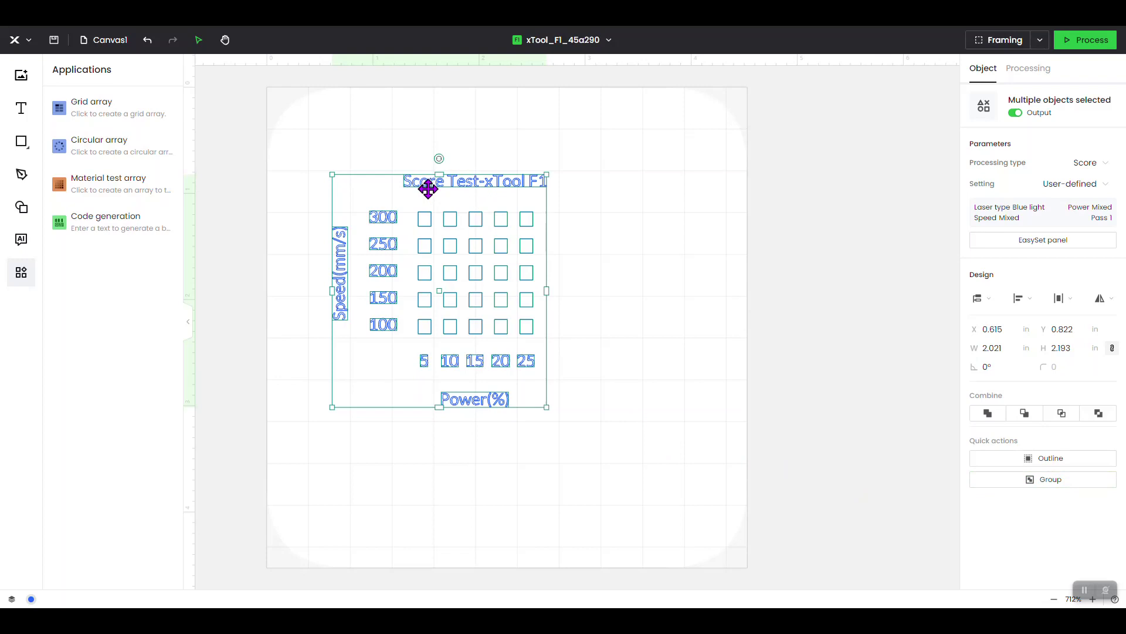
{"action": "left_click", "coordinate": [571, 192]}
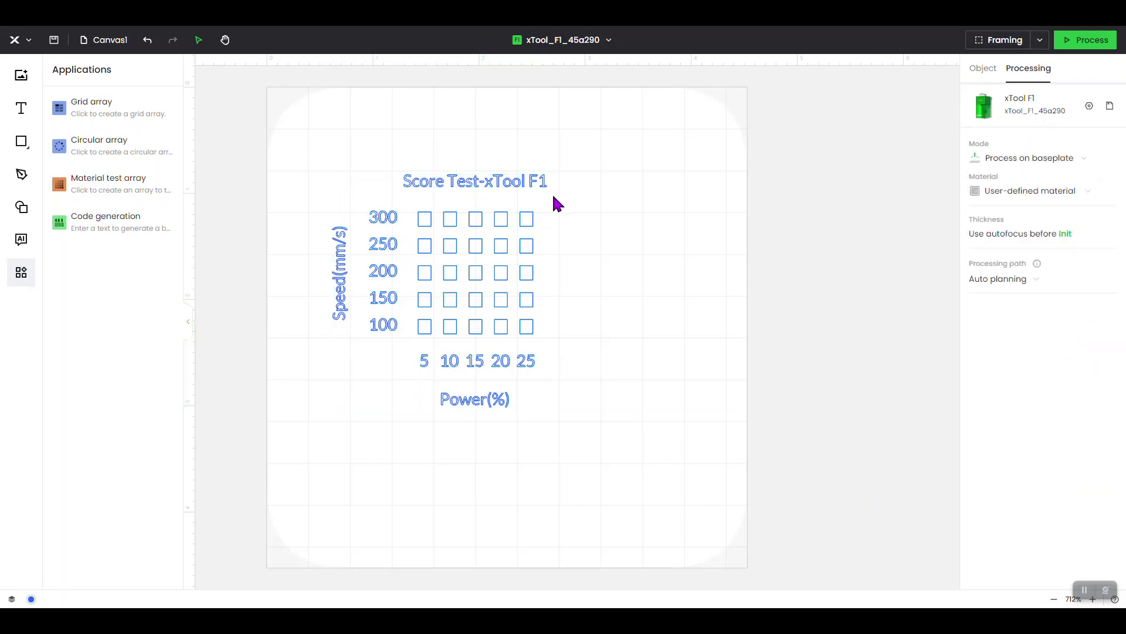
- Replace the word "Score" in the array's title with "Engrave" so it reads "Engrave Test-xTool F1"
{"action": "left_click", "coordinate": [442, 184]}
{"action": "double_click", "coordinate": [444, 183]}
{"action": "left_click", "coordinate": [446, 183]}
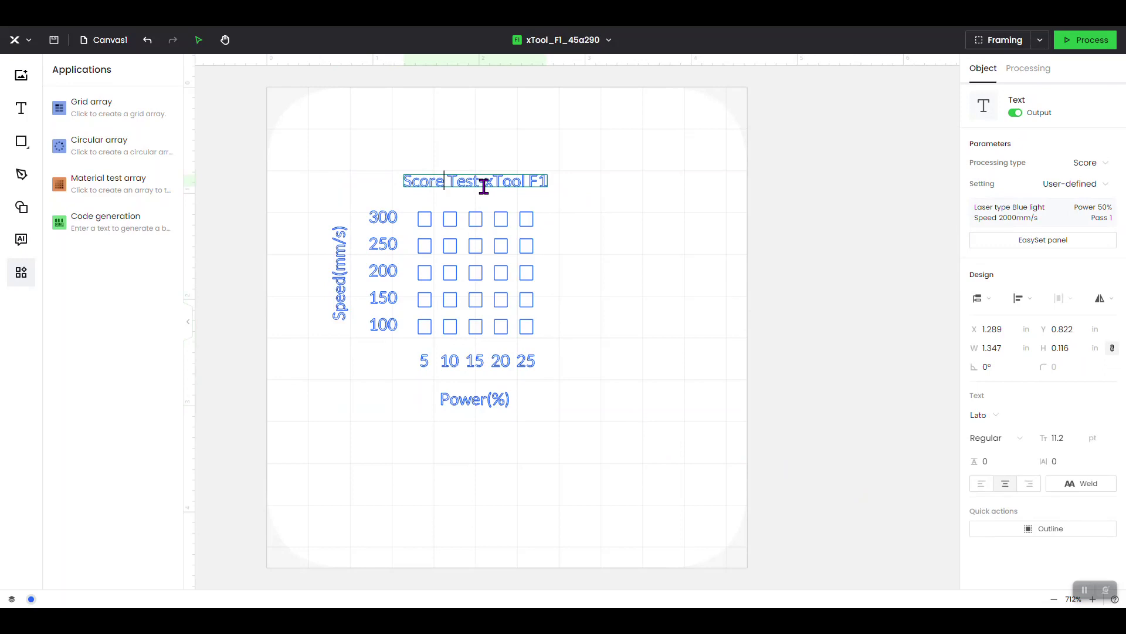
{"action": "key", "text": "BackSpace"}
{"action": "key", "text": "BackSpace"}
{"action": "key", "text": "BackSpace"}
{"action": "key", "text": "BackSpace"}
{"action": "key", "text": "BackSpace"}
{"action": "key", "text": "BackSpace"}
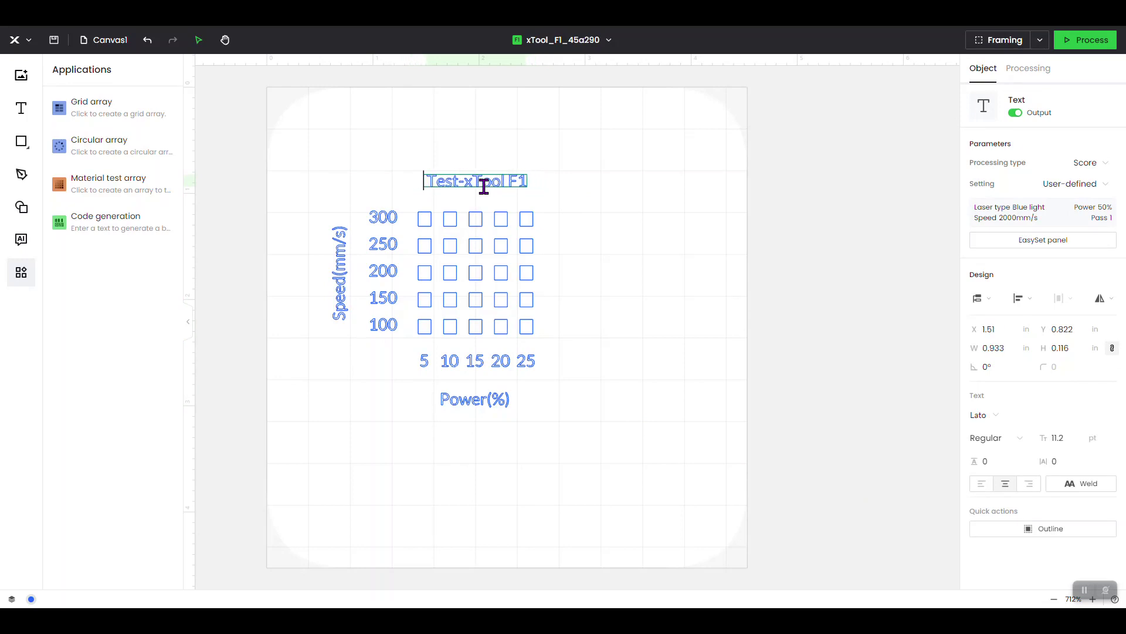
{"action": "type", "text": "Engra"}
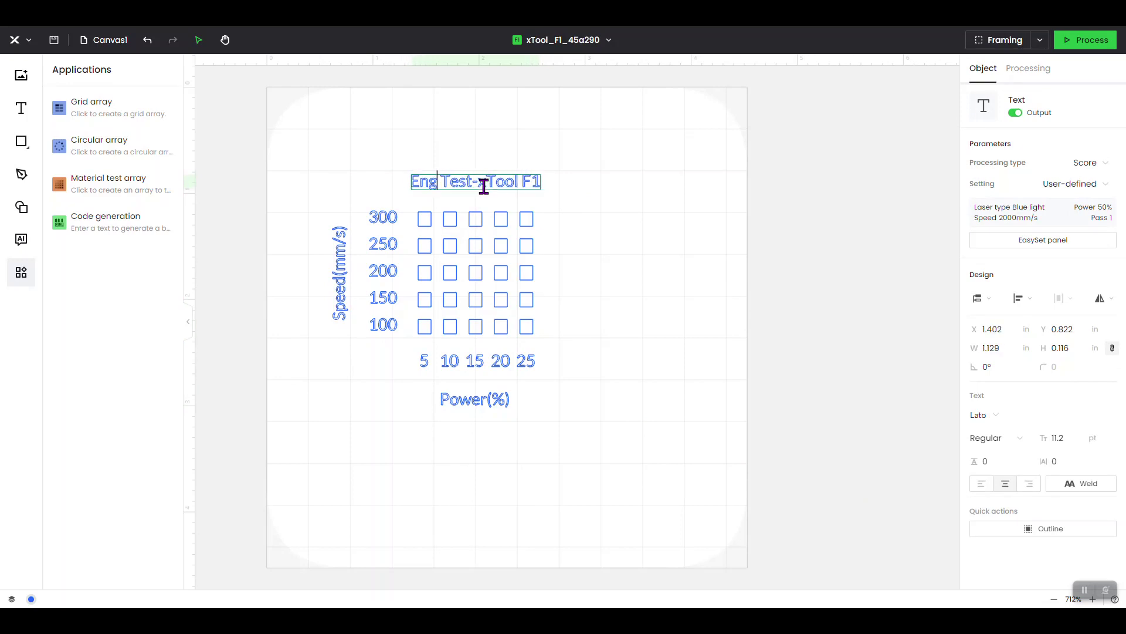
{"action": "type", "text": "ve"}
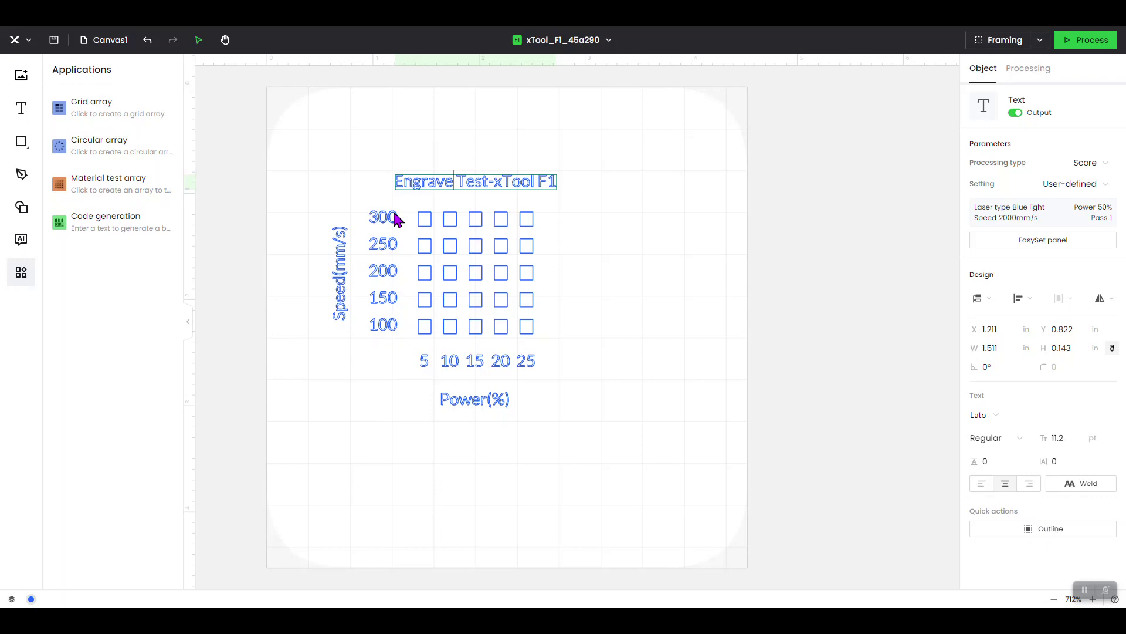
{"action": "left_click", "coordinate": [392, 276]}
{"action": "double_click", "coordinate": [390, 274]}
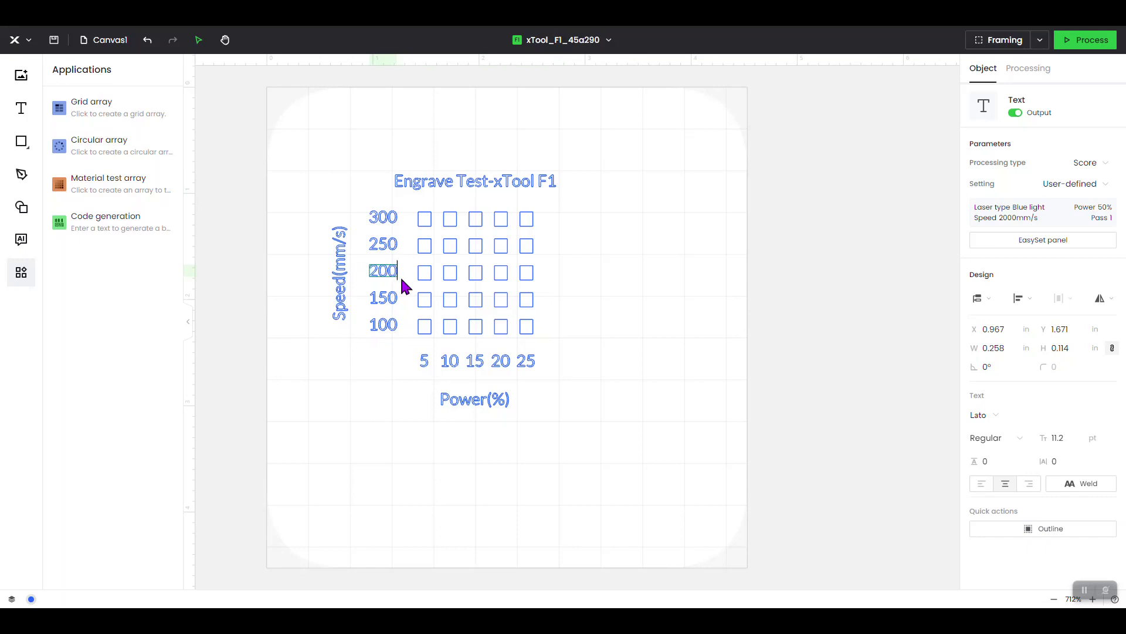
{"action": "key", "text": "Escape"}
{"action": "left_click", "coordinate": [554, 426]}
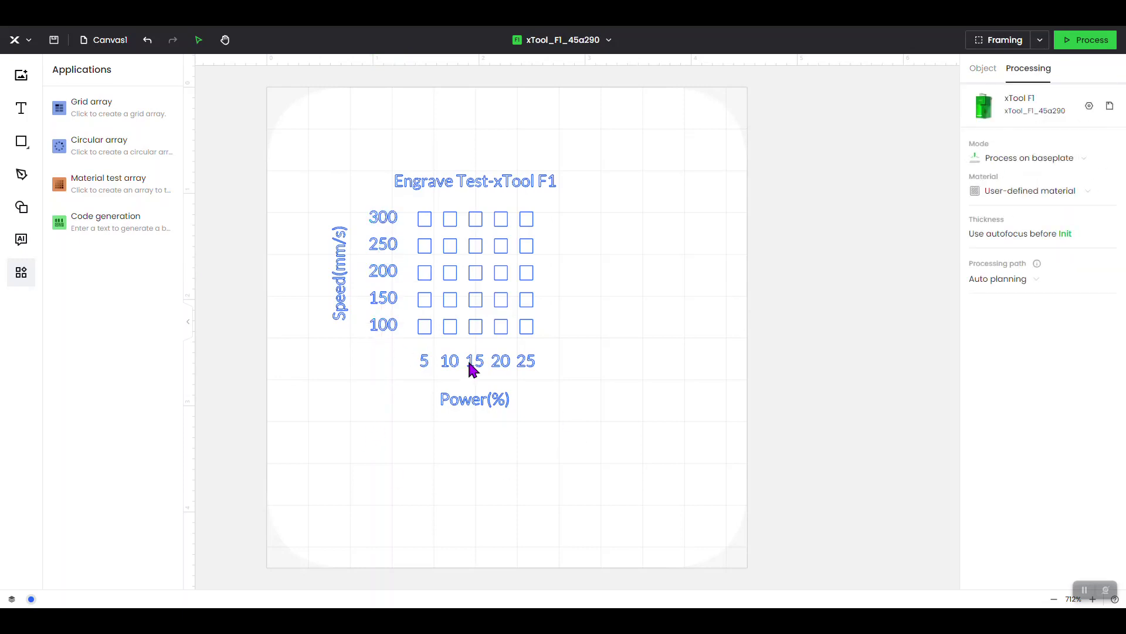
- Change the middle speed label from 200 to 175
{"action": "left_click", "coordinate": [387, 273]}
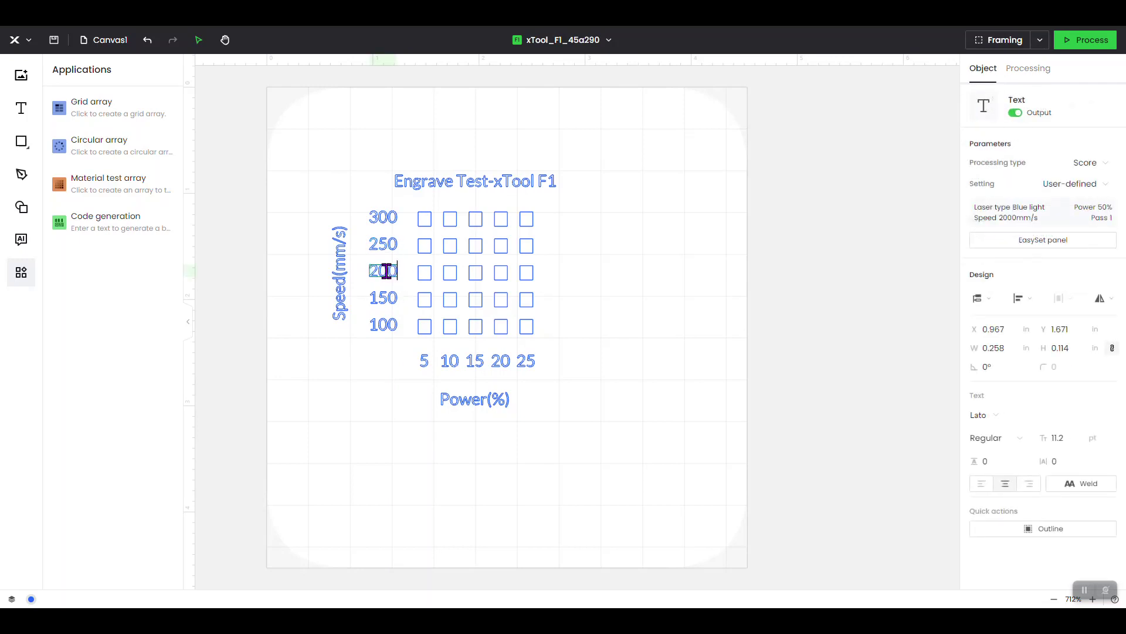
{"action": "key", "text": "BackSpace"}
{"action": "key", "text": "BackSpace"}
{"action": "type", "text": "175"}
{"action": "key", "text": "Return"}
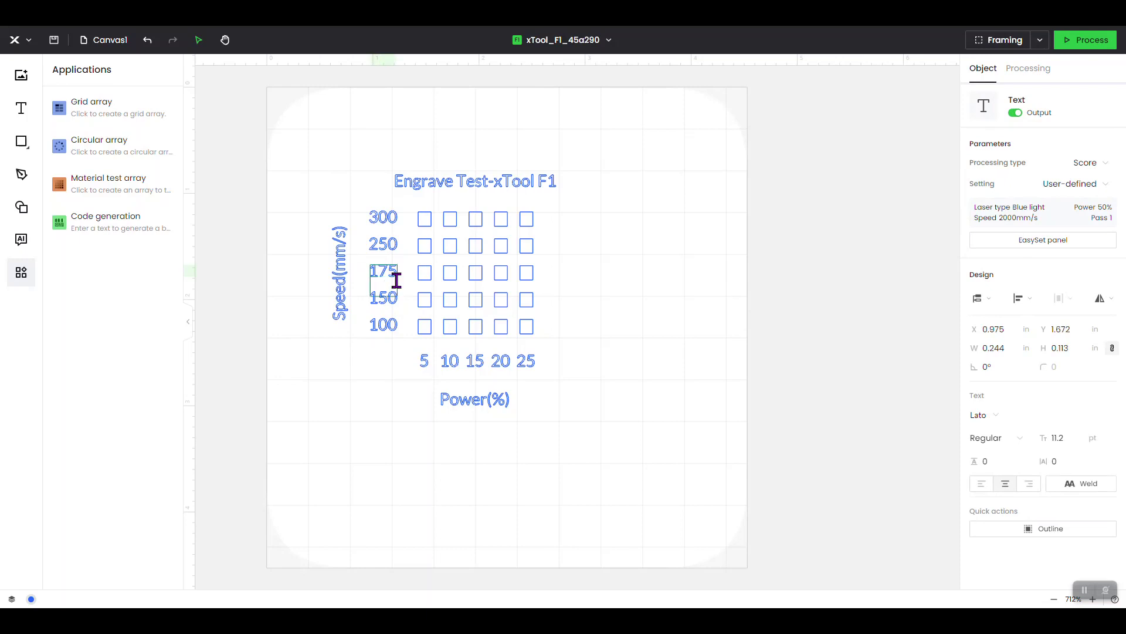
{"action": "key", "text": "BackSpace"}
{"action": "key", "text": "Escape"}
{"action": "left_click", "coordinate": [588, 319]}
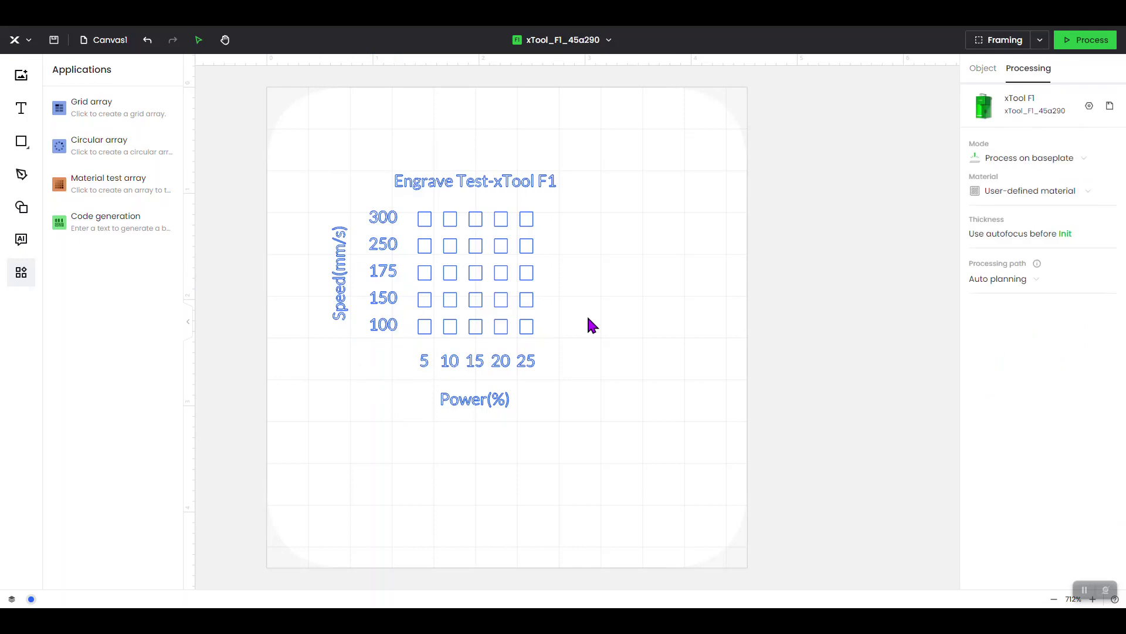
- Set the middle speed label back to 200
{"action": "double_click", "coordinate": [393, 278]}
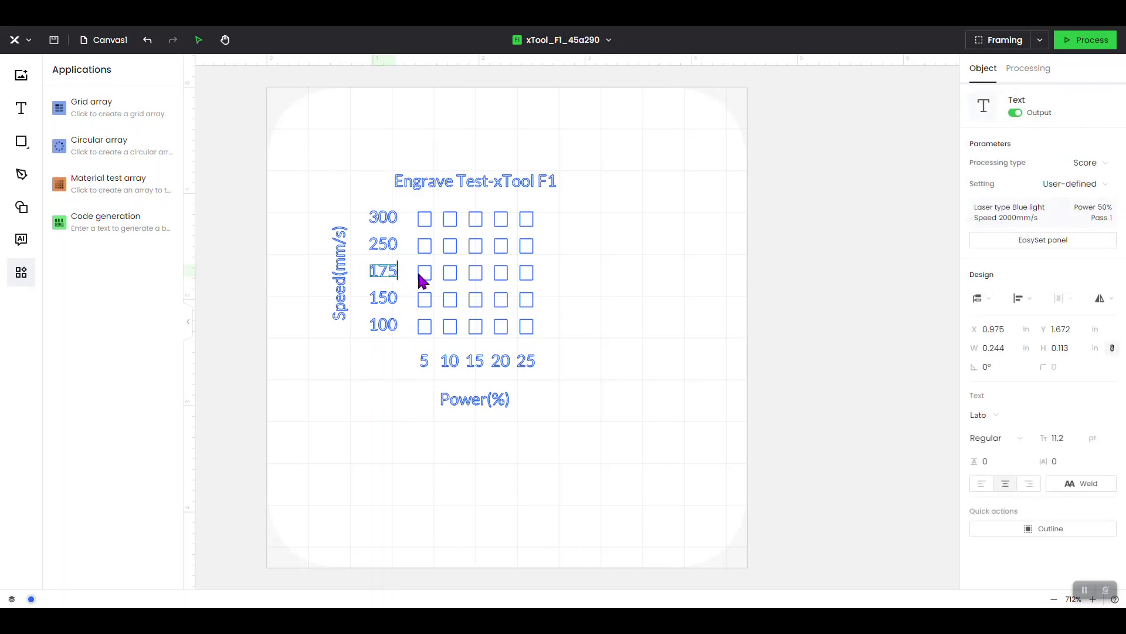
{"action": "key", "text": "BackSpace"}
{"action": "key", "text": "BackSpace"}
{"action": "key", "text": "BackSpace"}
{"action": "type", "text": "200"}
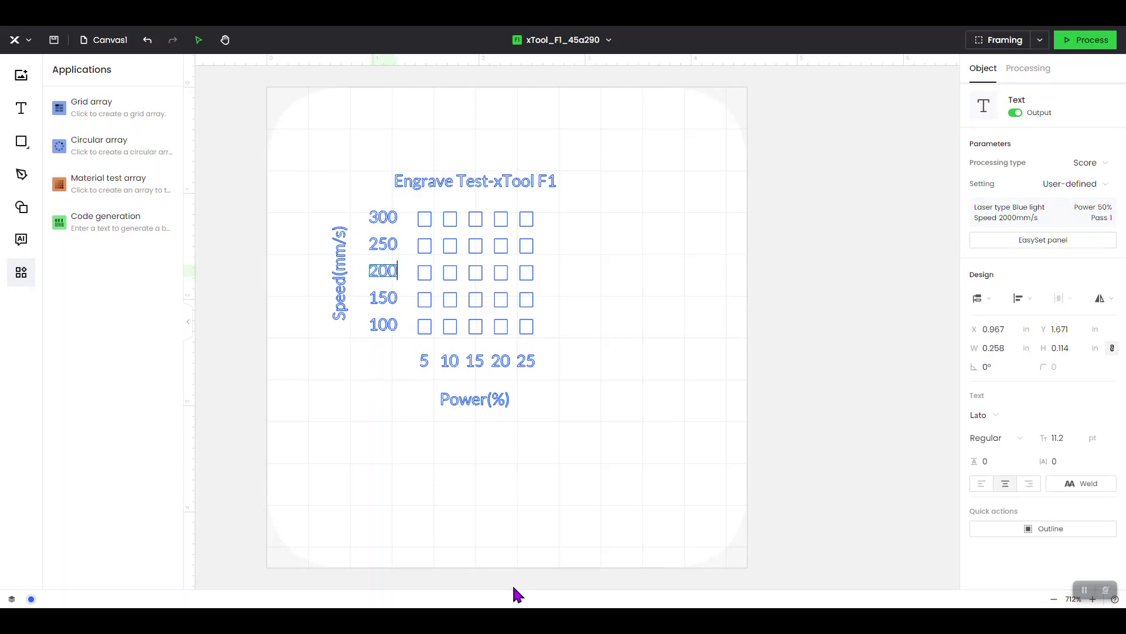
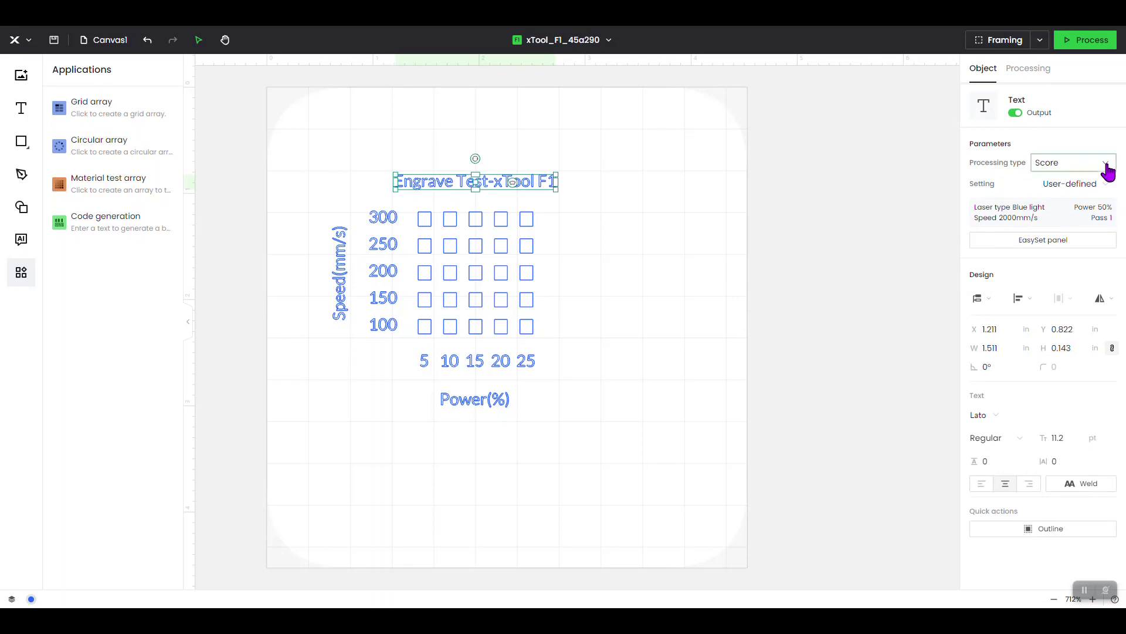
- Set the title text to Engrave with 25% power, 200 mm/s speed and 200 lines per cm
{"action": "left_click", "coordinate": [1106, 170]}
{"action": "left_click", "coordinate": [1075, 203]}
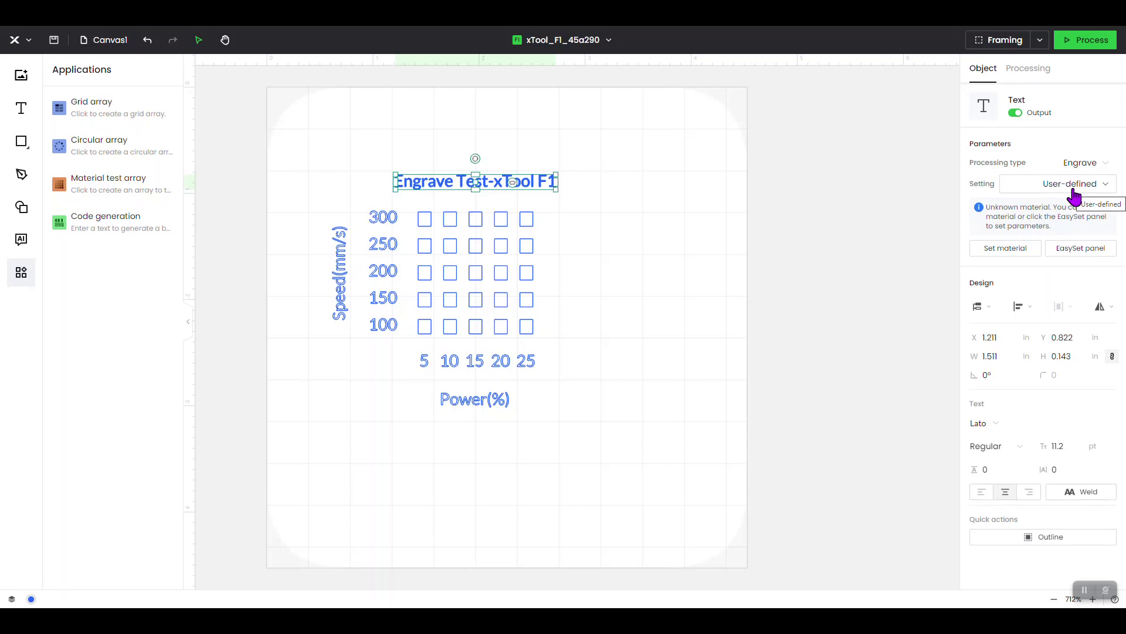
{"action": "left_click", "coordinate": [1077, 255]}
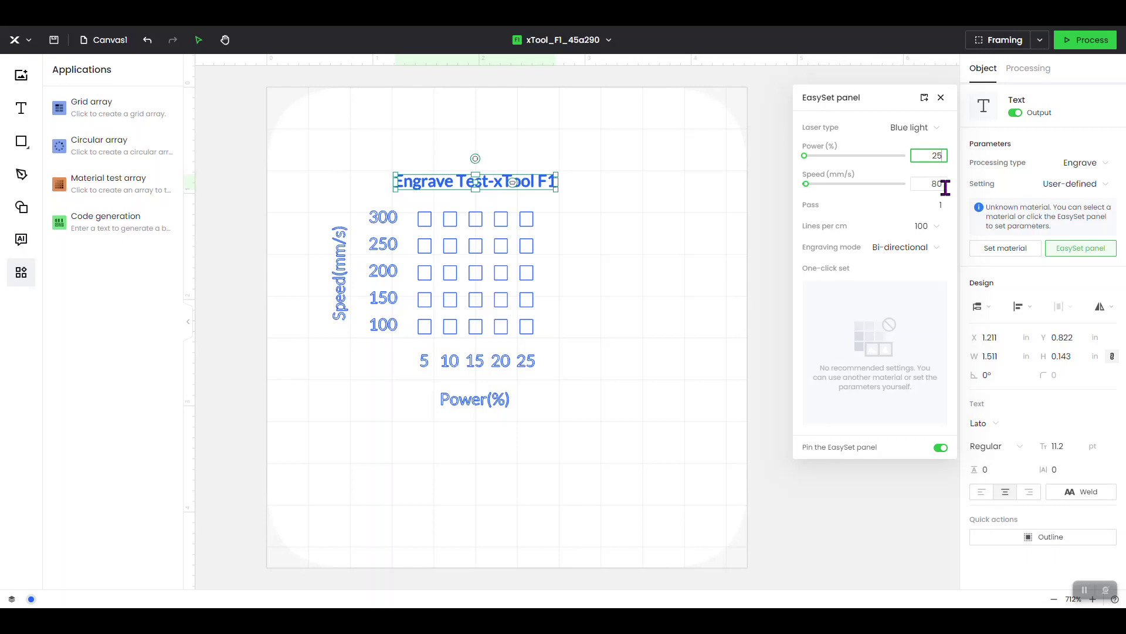
{"action": "left_click", "coordinate": [942, 183]}
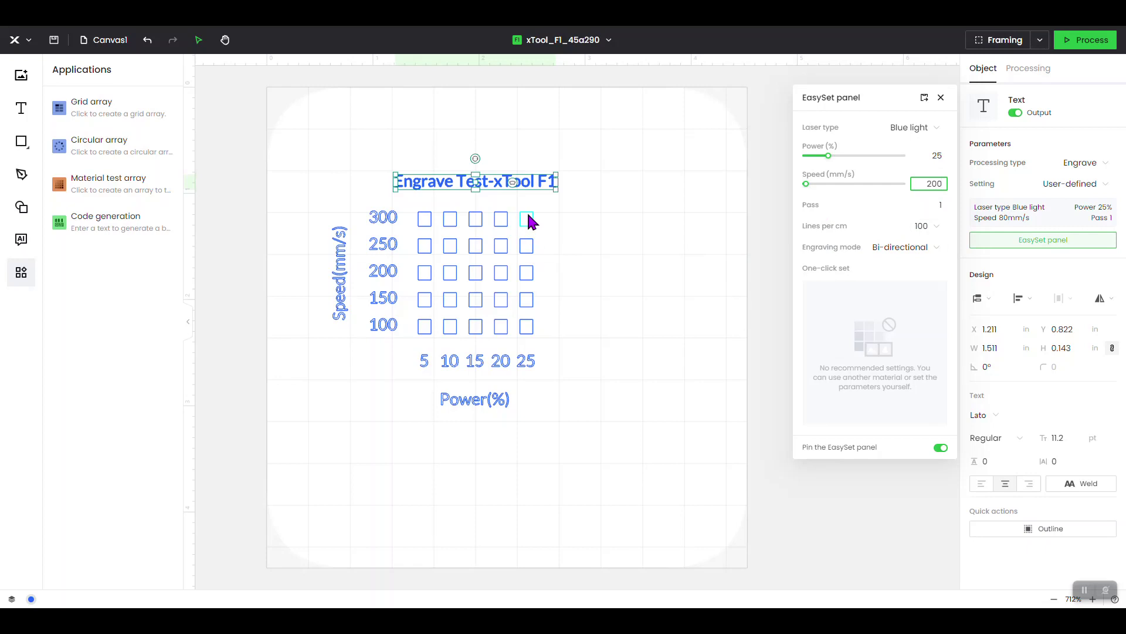
{"action": "left_click", "coordinate": [937, 228]}
{"action": "scroll", "coordinate": [917, 299], "scroll_direction": "down", "scroll_amount": 3}
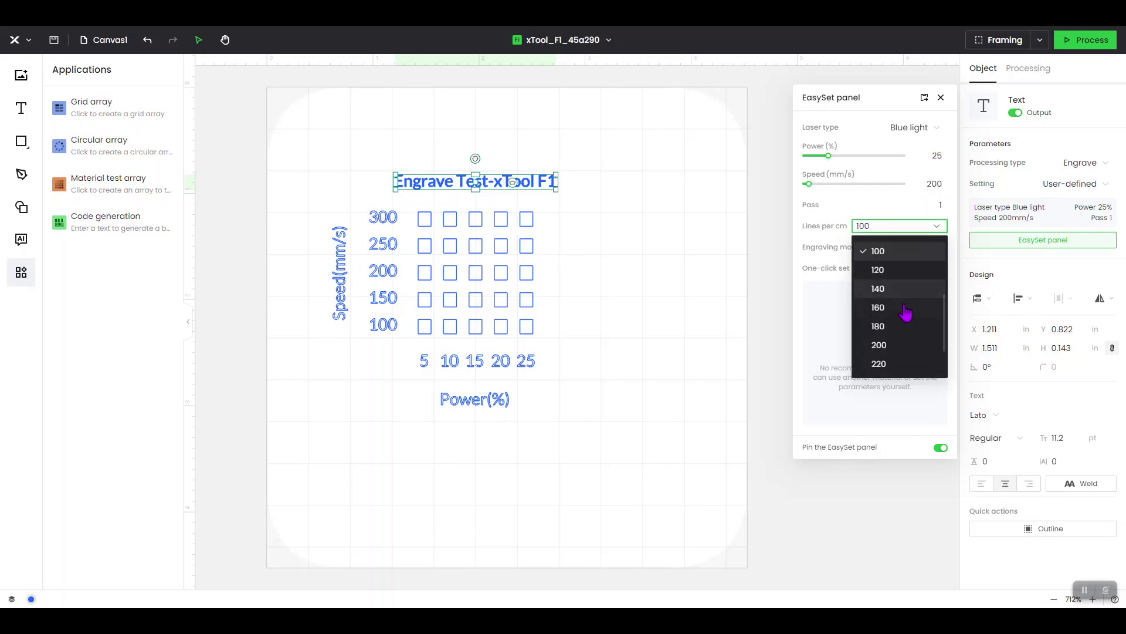
{"action": "left_click", "coordinate": [880, 345]}
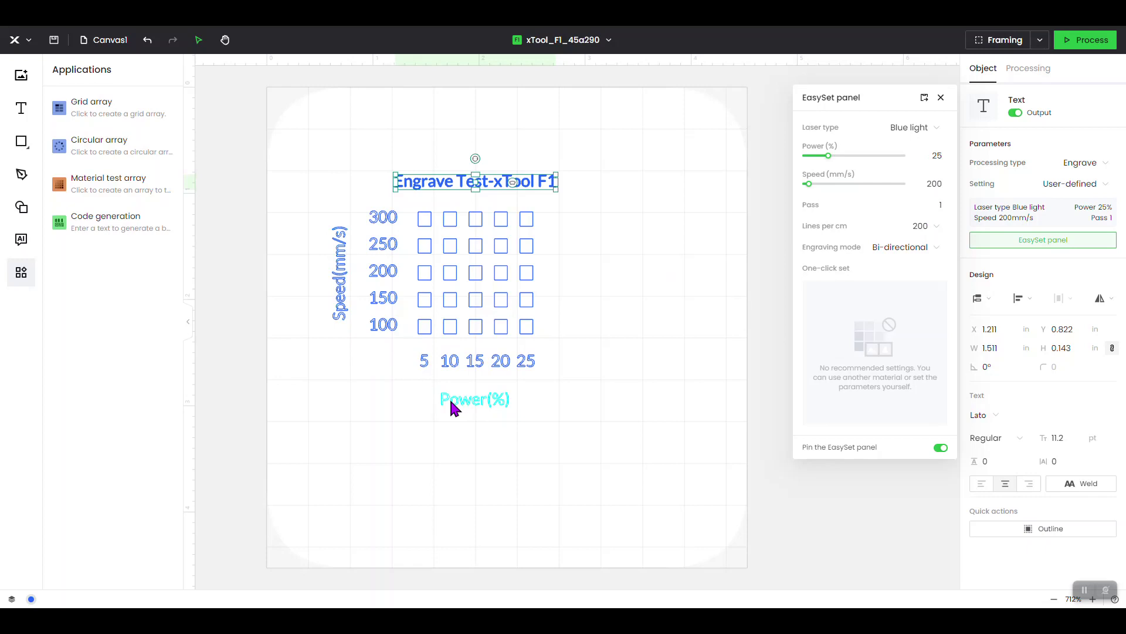
{"action": "left_click", "coordinate": [941, 98]}
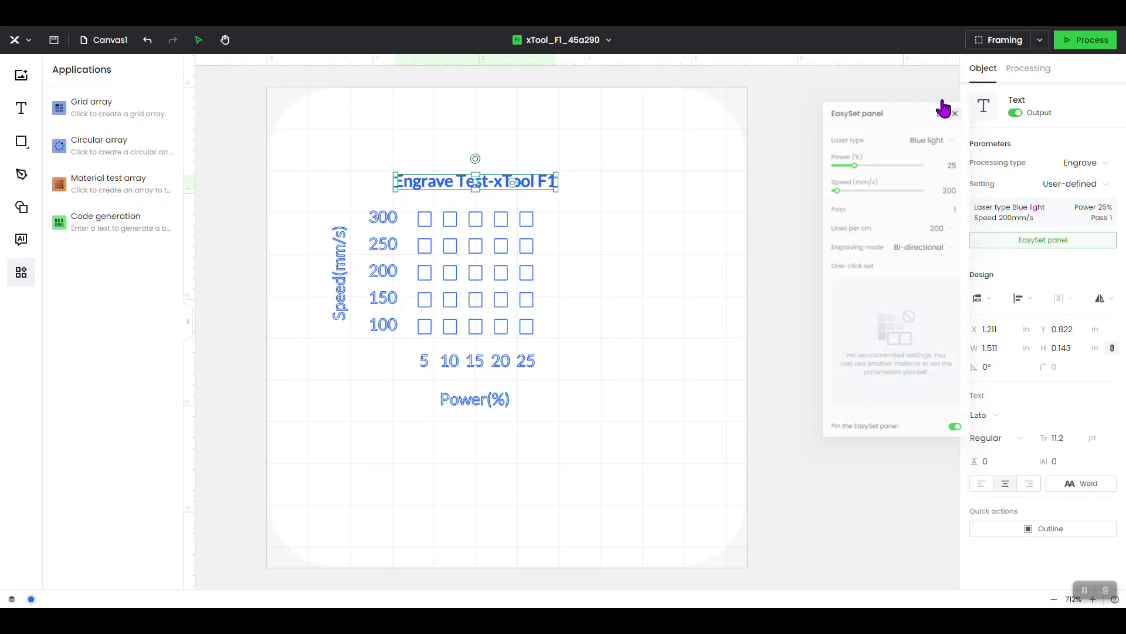
- Set the vertical "Speed(mm/s)" label to Engrave with 25% power, 200 mm/s speed and 200 lines per cm
{"action": "left_click", "coordinate": [339, 308]}
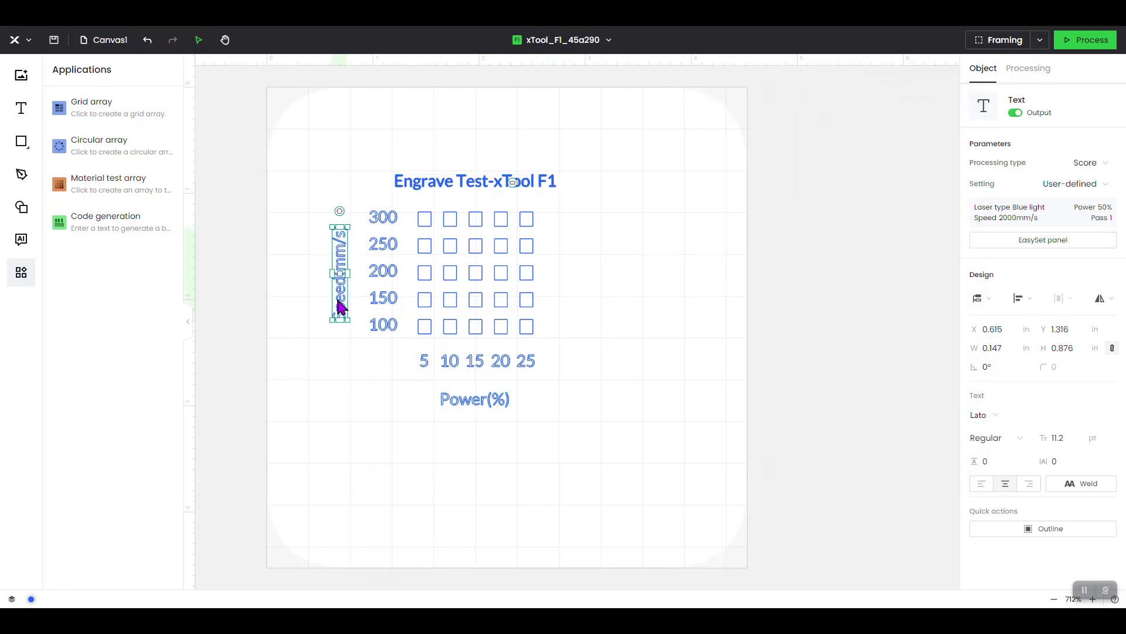
{"action": "left_click", "coordinate": [1104, 167]}
{"action": "left_click", "coordinate": [1079, 204]}
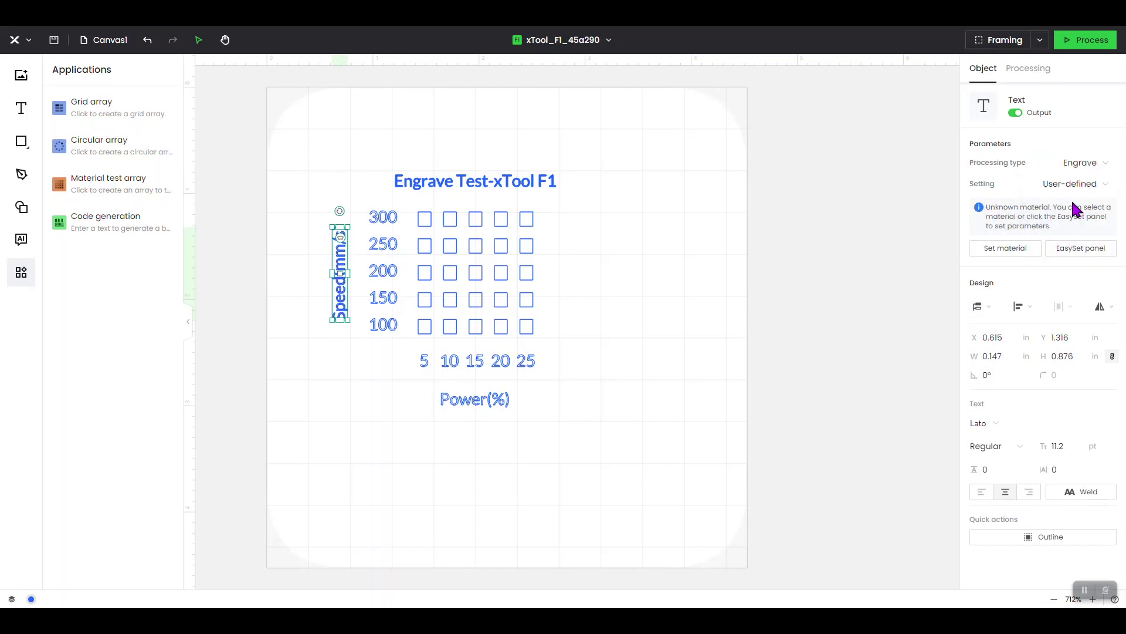
{"action": "left_click", "coordinate": [1081, 257]}
{"action": "left_click", "coordinate": [942, 155]}
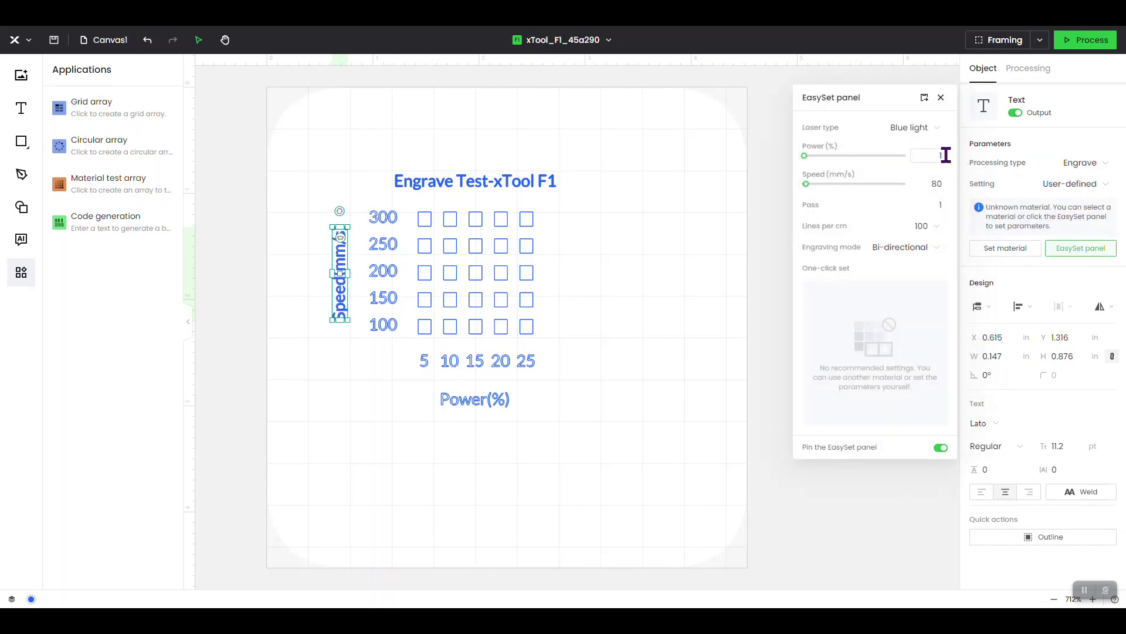
{"action": "left_click", "coordinate": [943, 155]}
{"action": "left_click", "coordinate": [937, 182]}
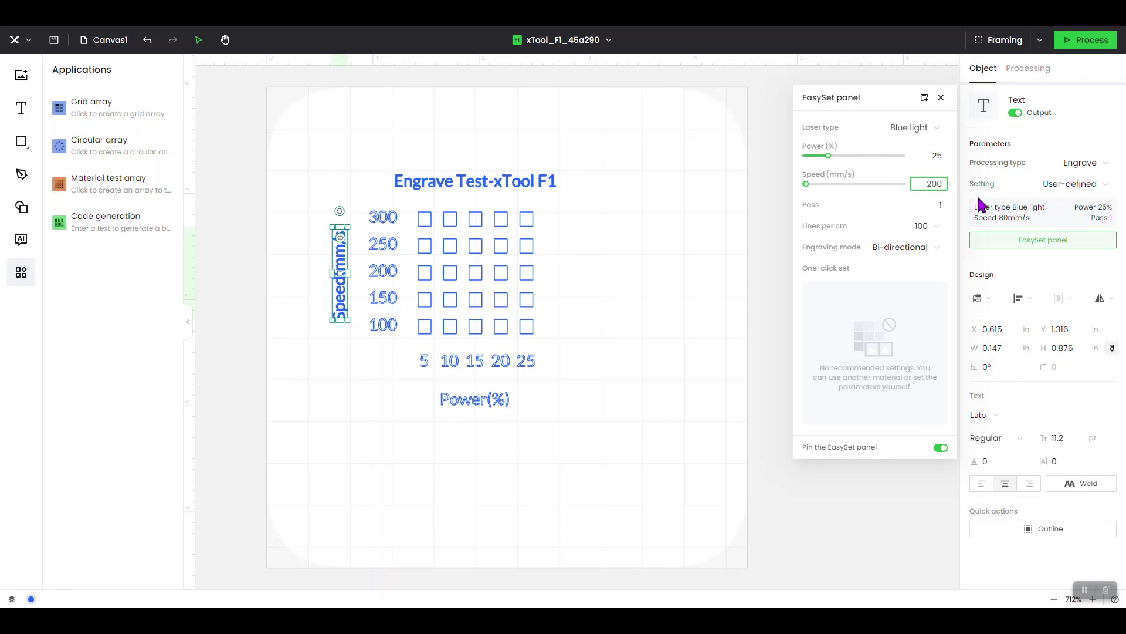
{"action": "left_click", "coordinate": [932, 228]}
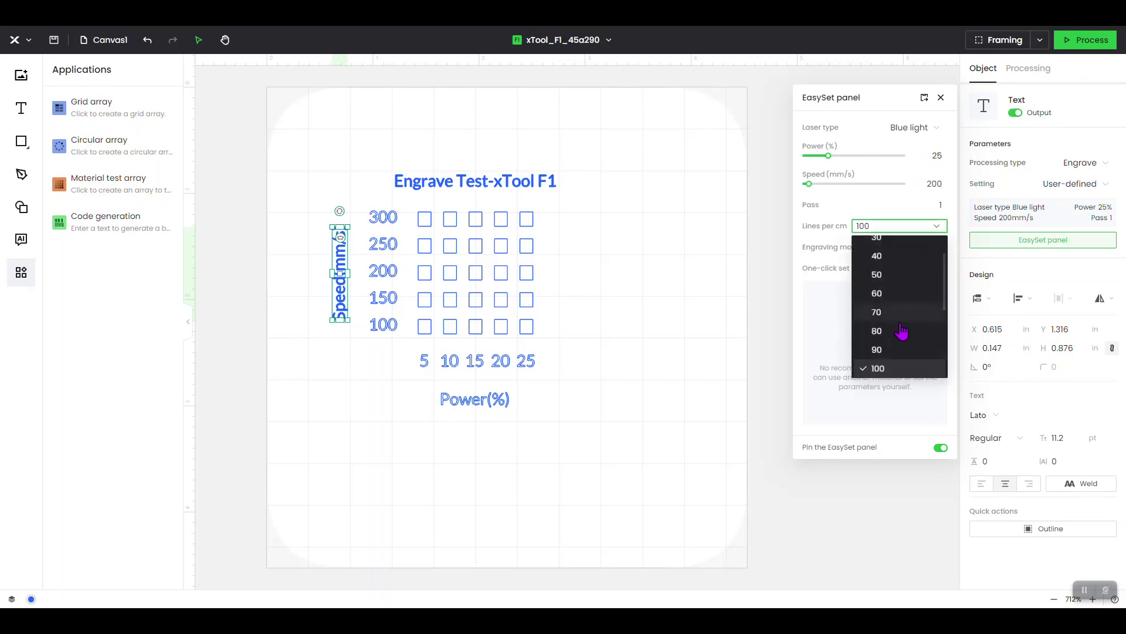
{"action": "scroll", "coordinate": [899, 338], "scroll_direction": "down", "scroll_amount": 3}
{"action": "left_click", "coordinate": [887, 287]}
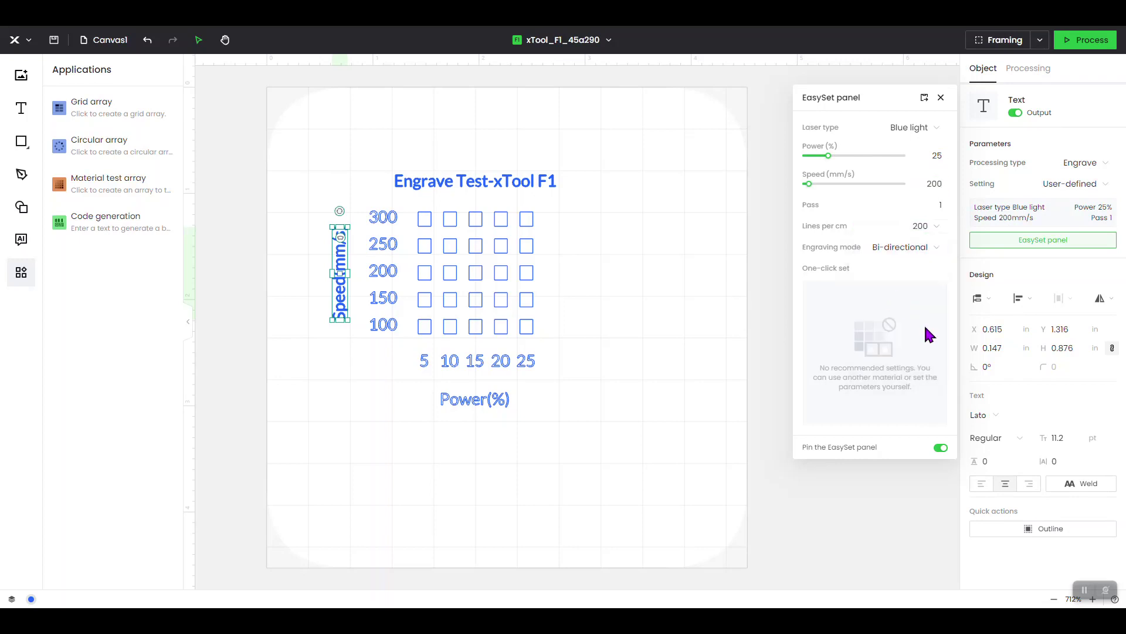
{"action": "left_click", "coordinate": [942, 100]}
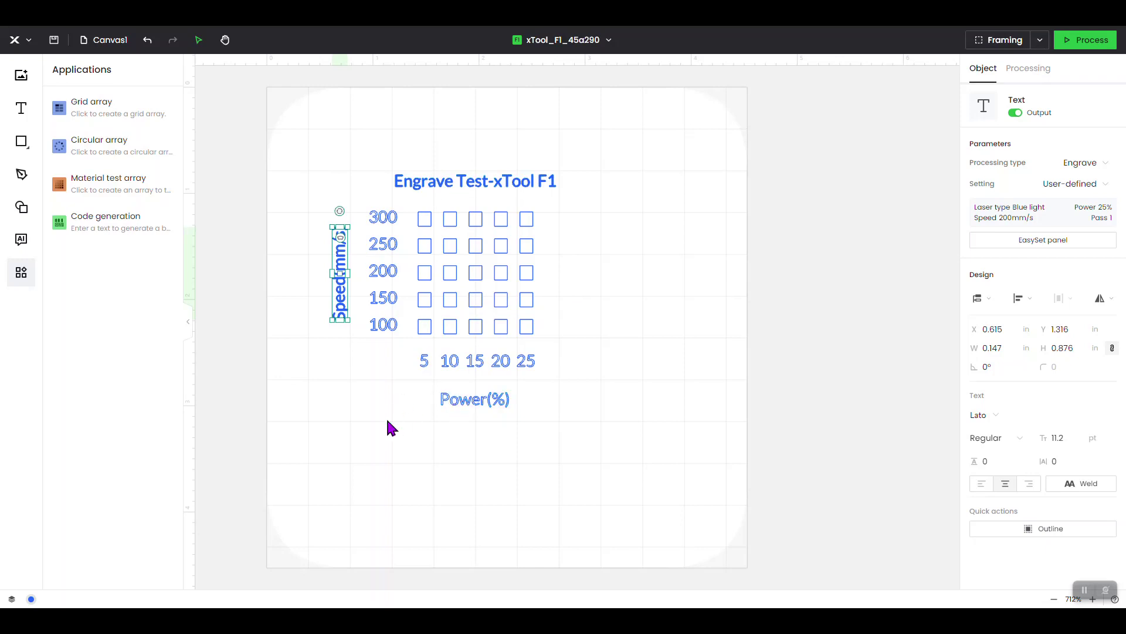
{"action": "left_click", "coordinate": [601, 462]}
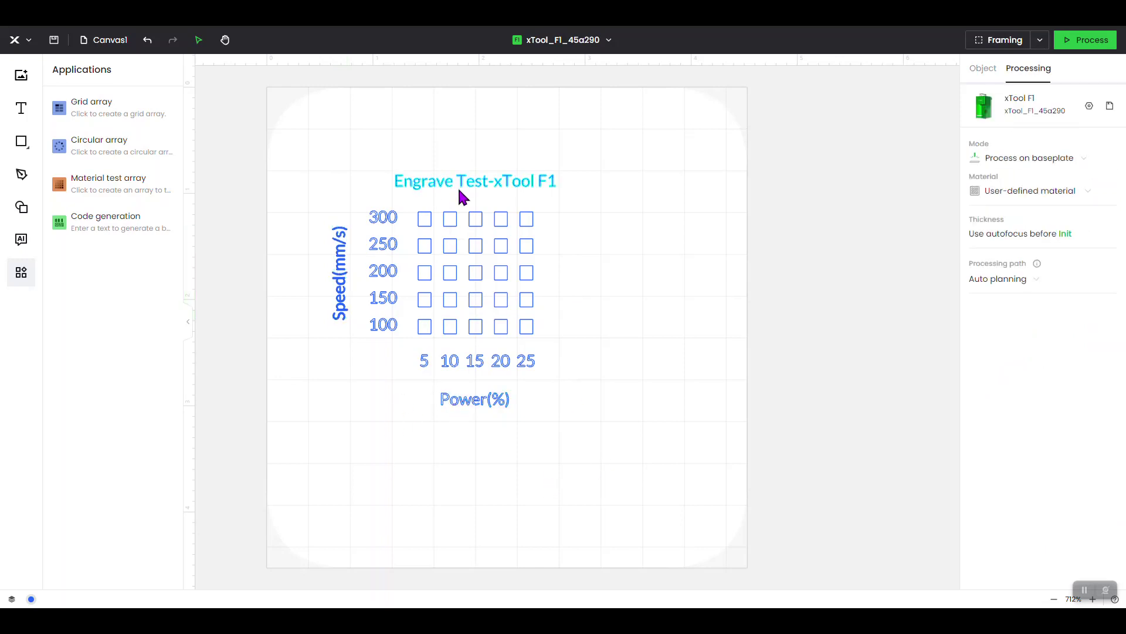
- Select the title, "Speed(mm/s)" and "Power(%)" texts together and set their processing type to Engrave
{"action": "left_click", "coordinate": [437, 183]}
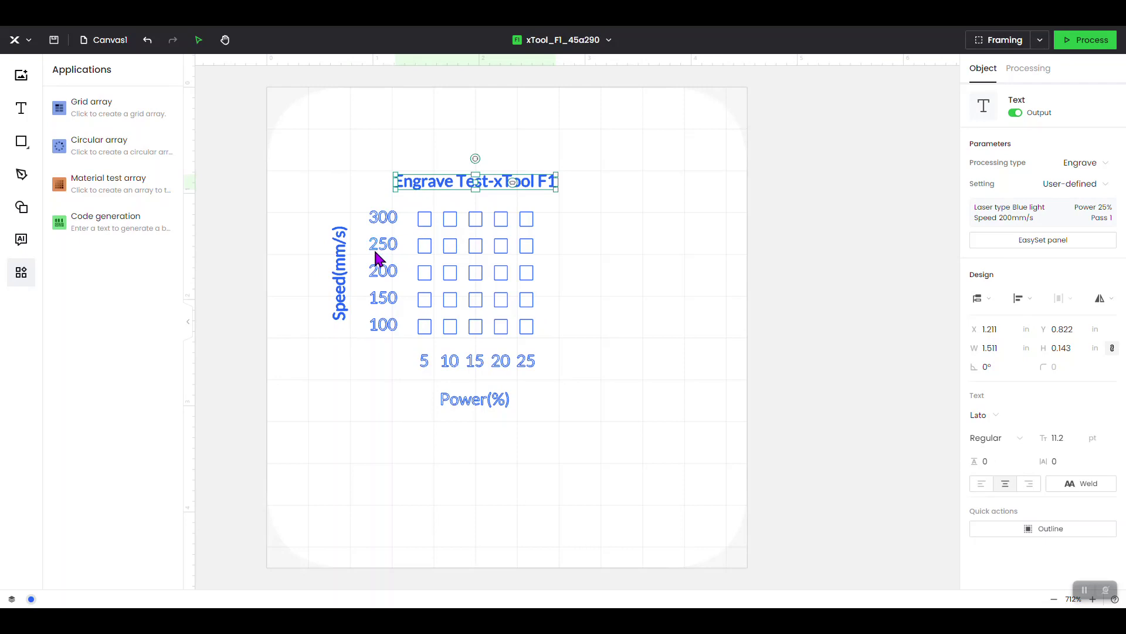
{"action": "left_click", "coordinate": [343, 283], "text": "shift"}
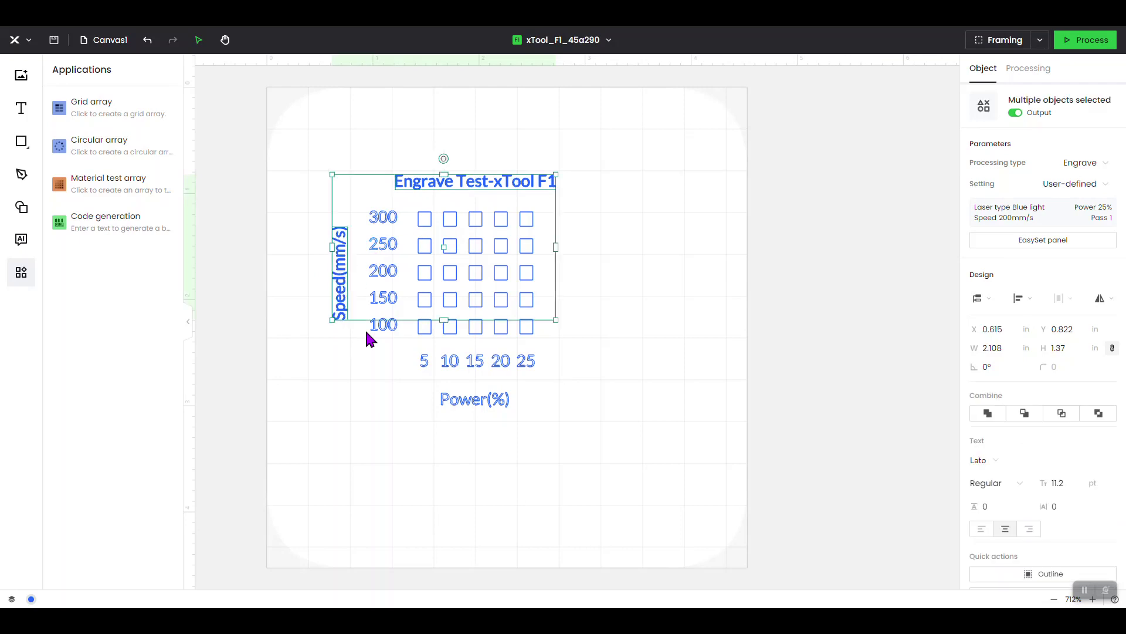
{"action": "left_click", "coordinate": [475, 404], "text": "shift"}
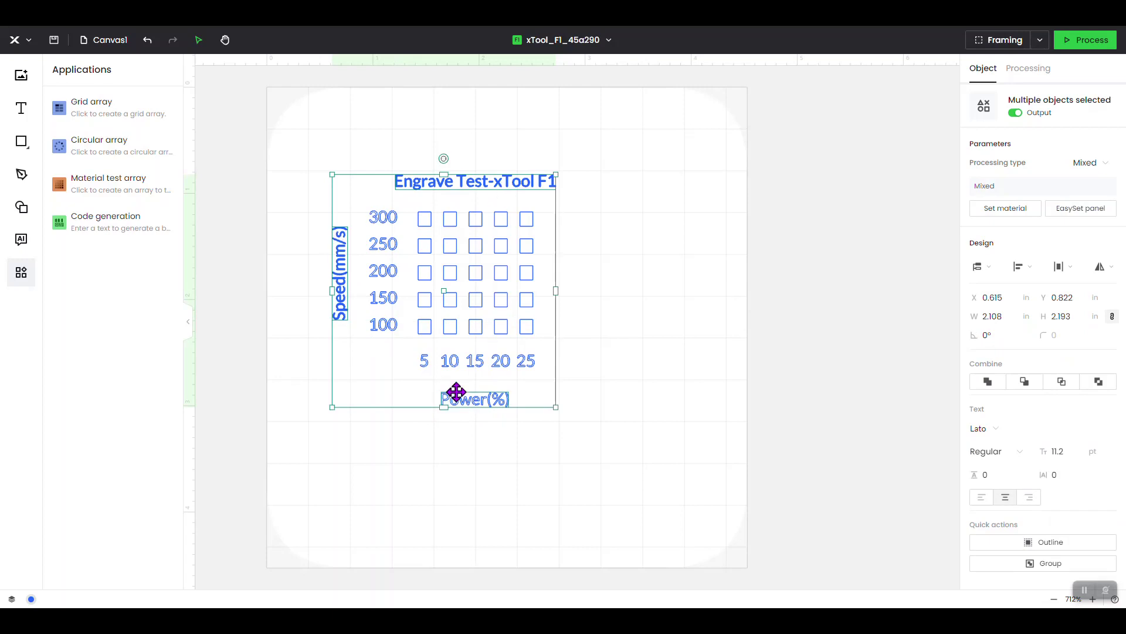
{"action": "left_click", "coordinate": [1105, 173]}
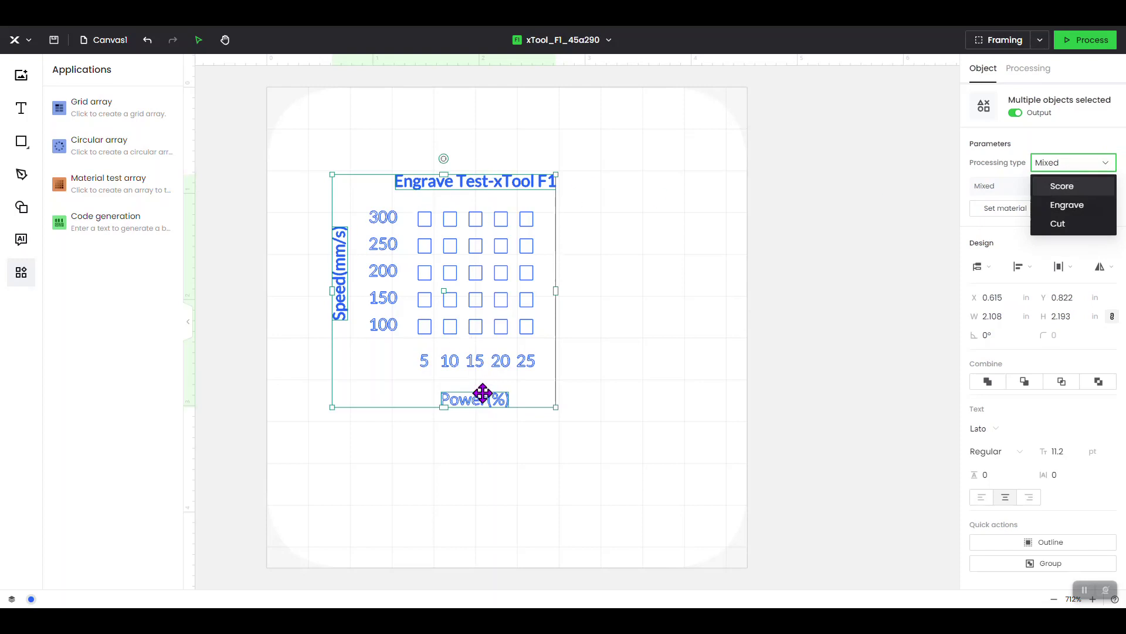
{"action": "left_click", "coordinate": [1074, 205]}
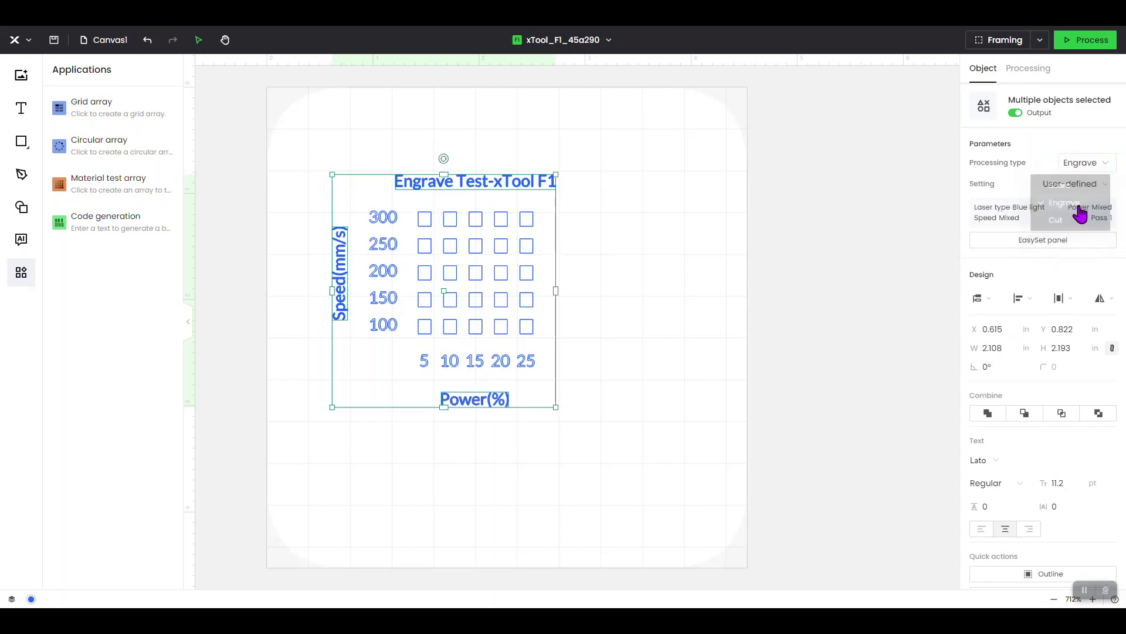
- Give the three selected texts 25% power, 200 mm/s speed and 200 lines per cm, and deselect them
{"action": "left_click", "coordinate": [1049, 247]}
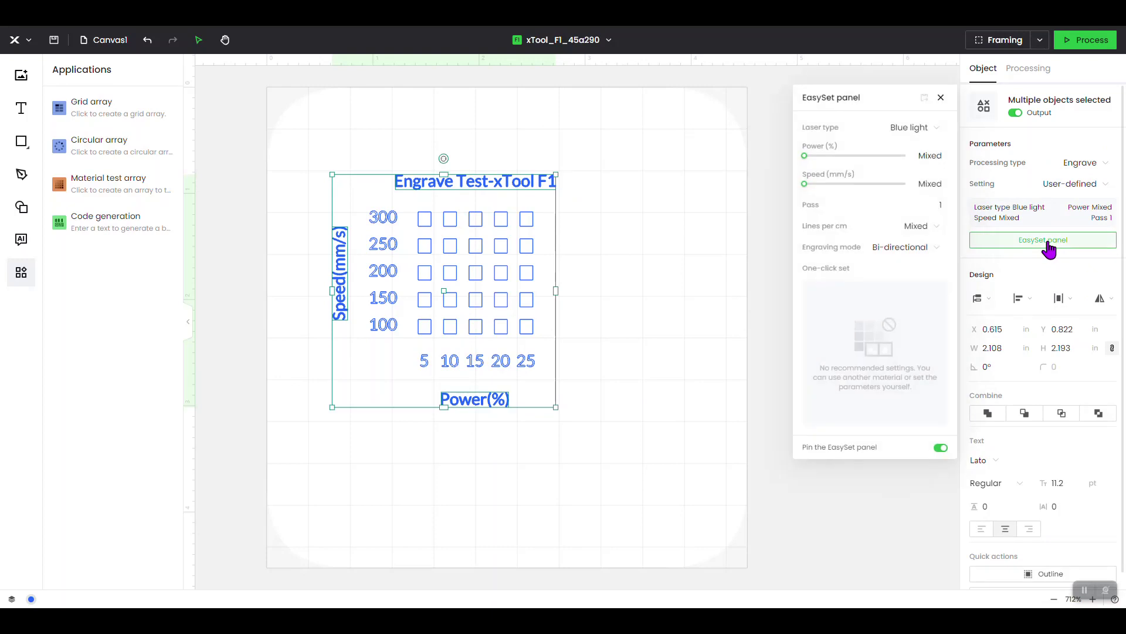
{"action": "left_click", "coordinate": [945, 156]}
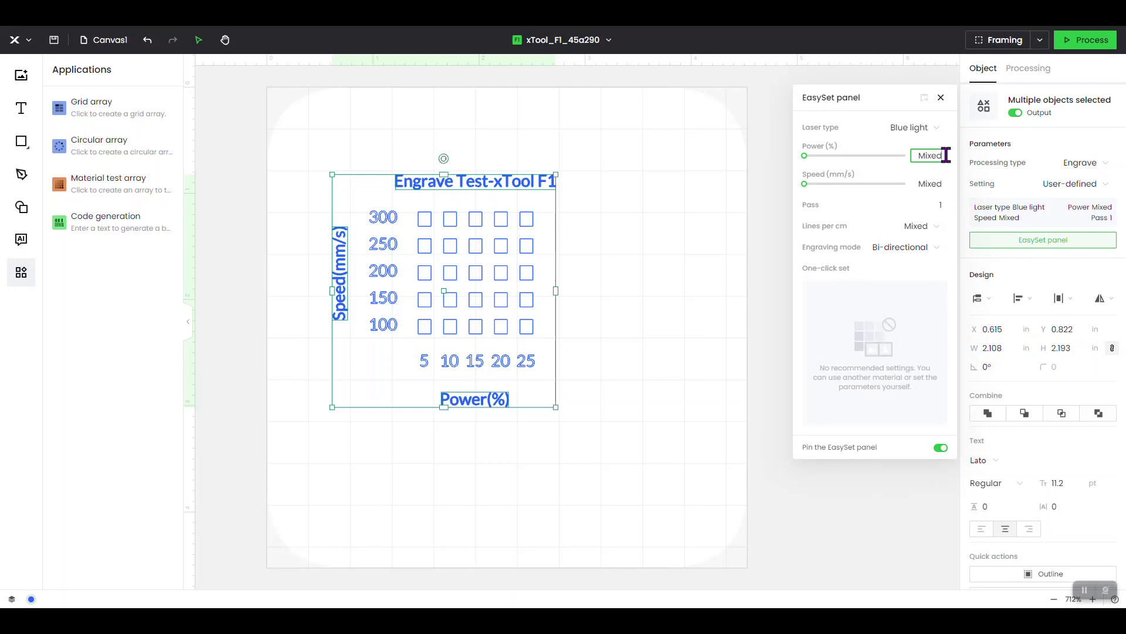
{"action": "left_click", "coordinate": [932, 184]}
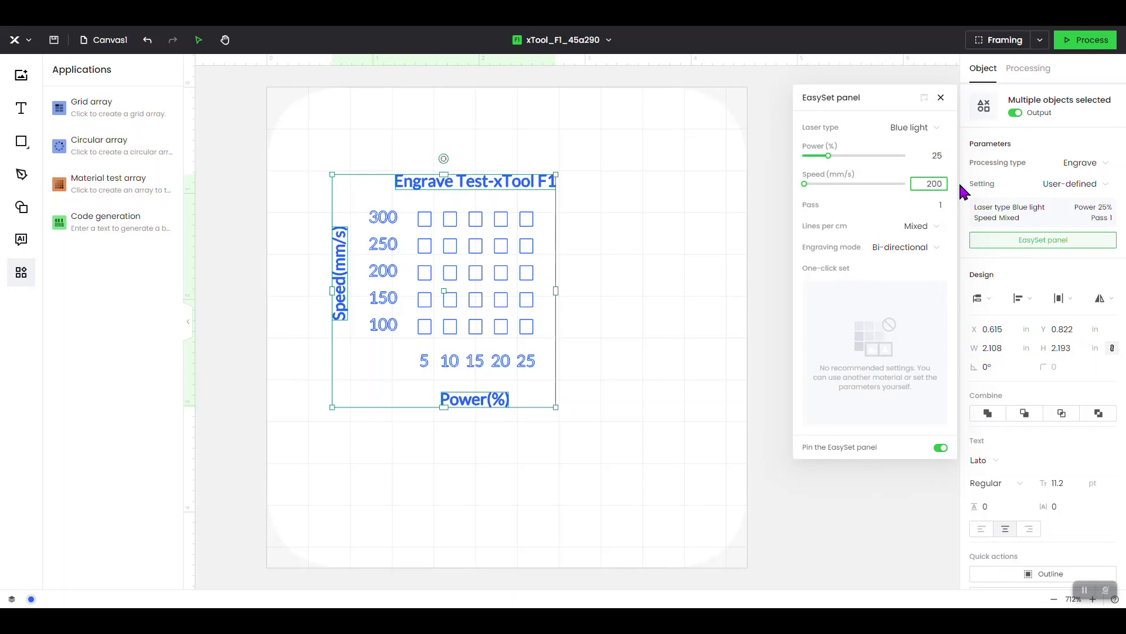
{"action": "type", "text": "200"}
{"action": "left_click", "coordinate": [915, 226]}
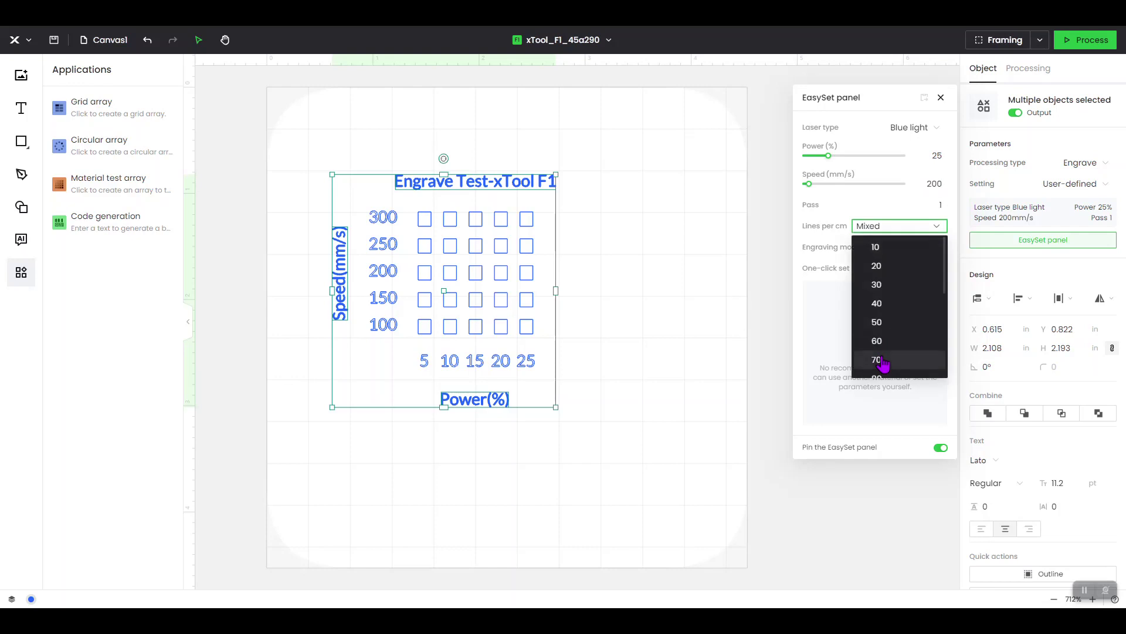
{"action": "scroll", "coordinate": [883, 364], "scroll_direction": "down", "scroll_amount": 5}
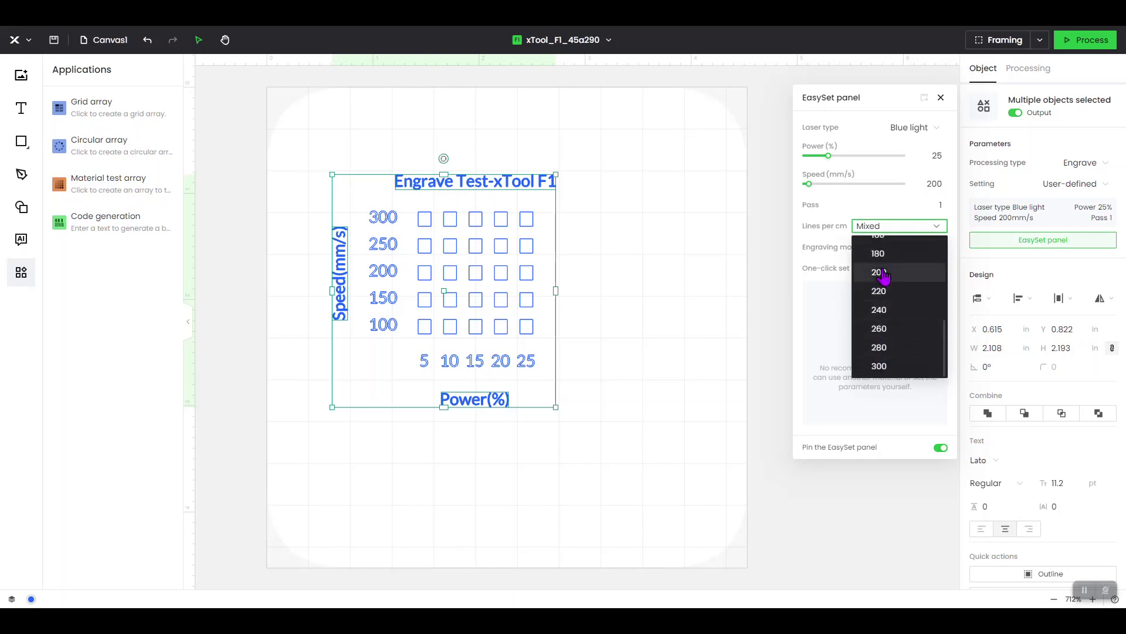
{"action": "left_click", "coordinate": [880, 273]}
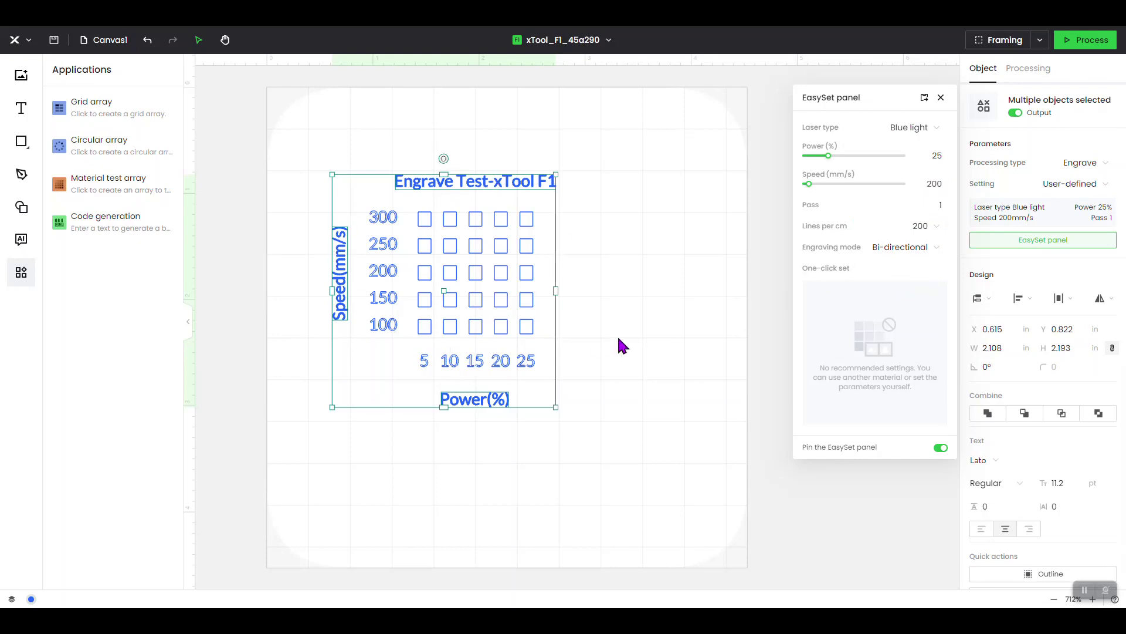
{"action": "left_click", "coordinate": [941, 97]}
{"action": "left_click", "coordinate": [733, 361]}
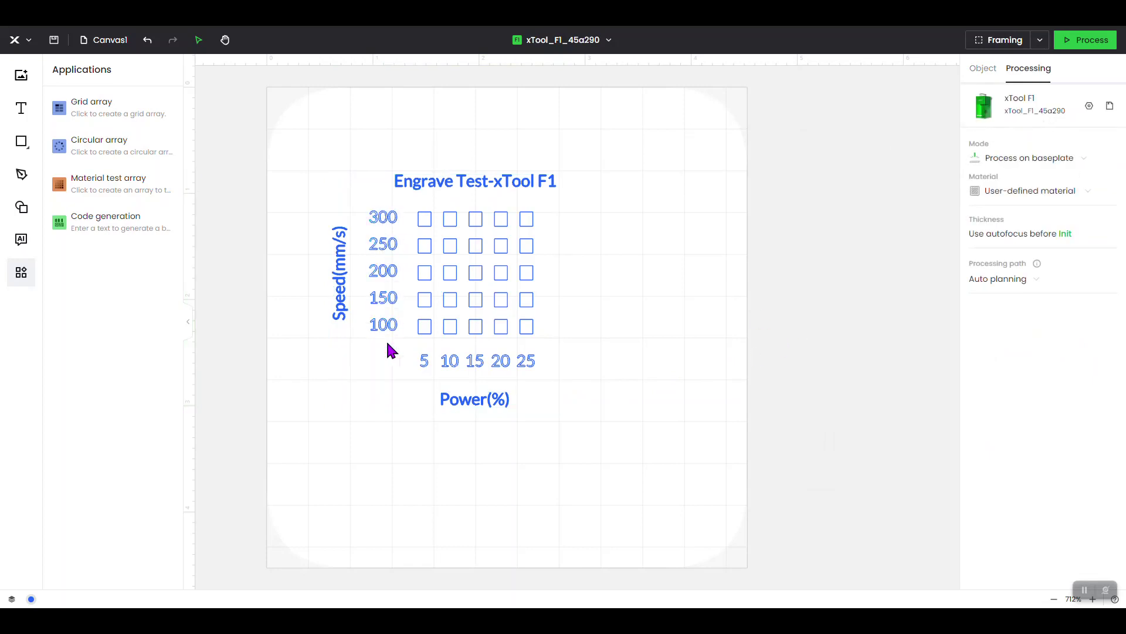
- Select the five speed value labels from 300 to 100 and set their processing type to Engrave
{"action": "left_click", "coordinate": [385, 219]}
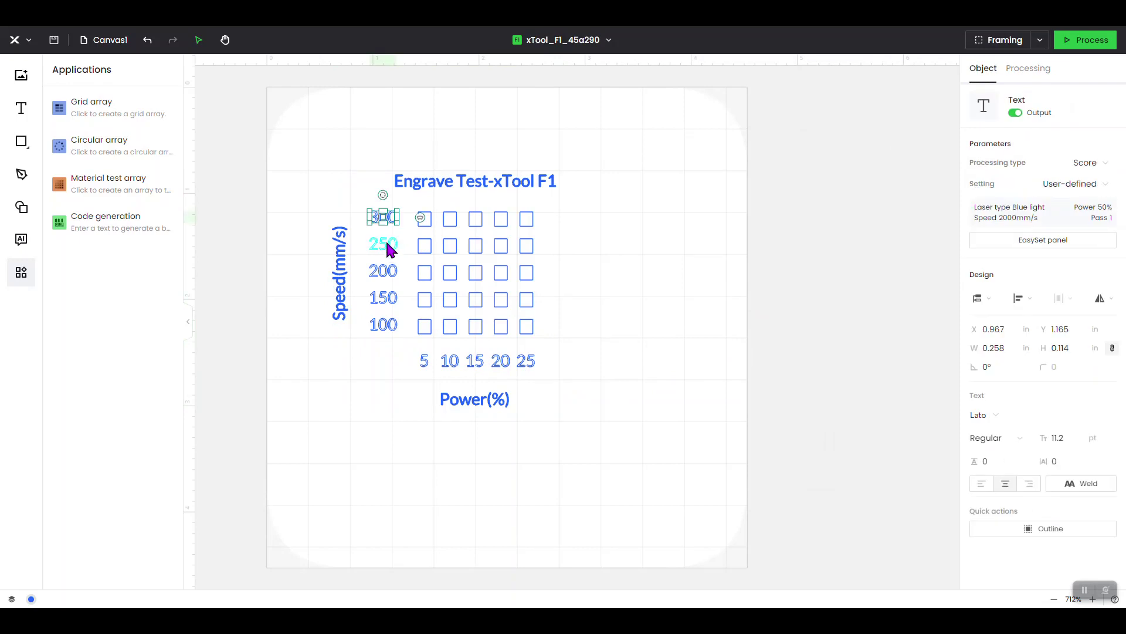
{"action": "left_click", "coordinate": [389, 248], "text": "shift"}
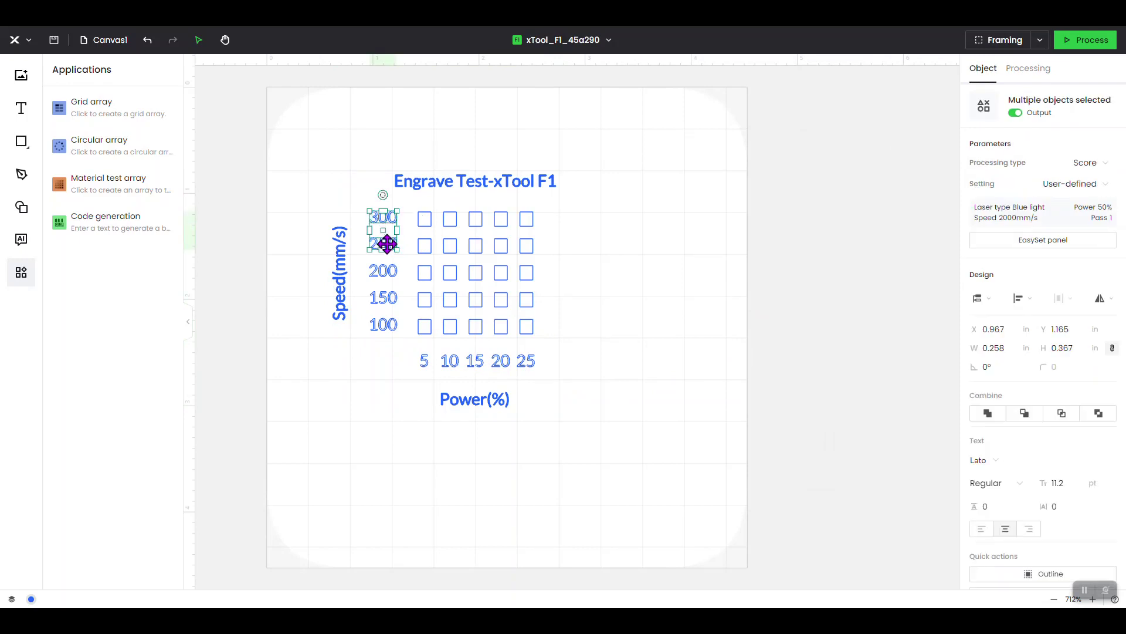
{"action": "left_click", "coordinate": [387, 267], "text": "shift"}
{"action": "left_click", "coordinate": [388, 300], "text": "shift"}
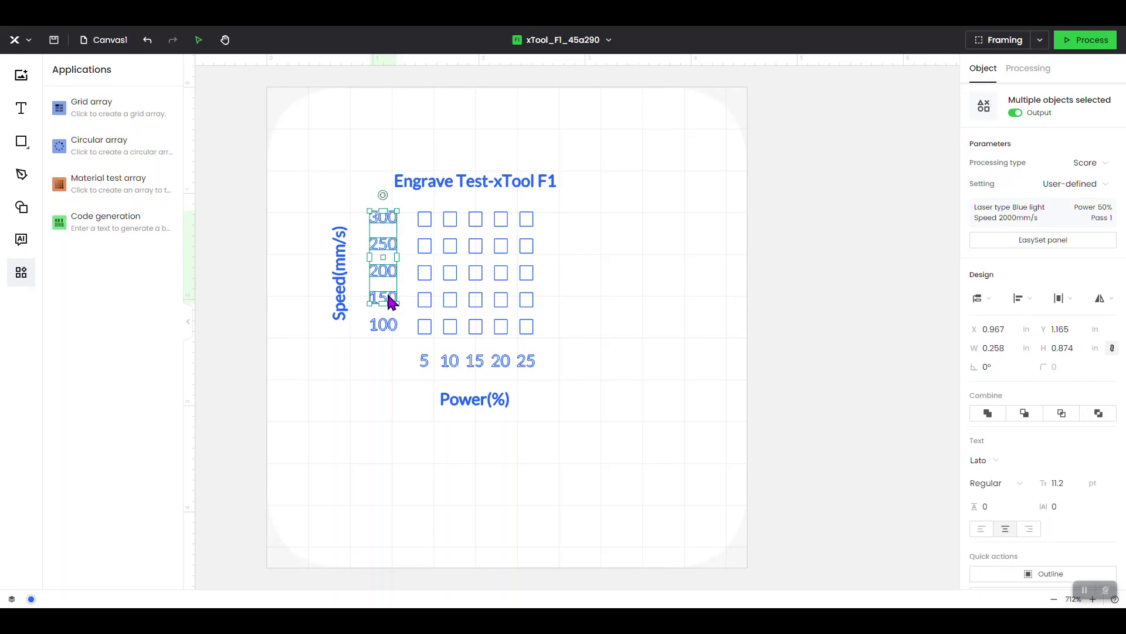
{"action": "left_click", "coordinate": [387, 326], "text": "shift"}
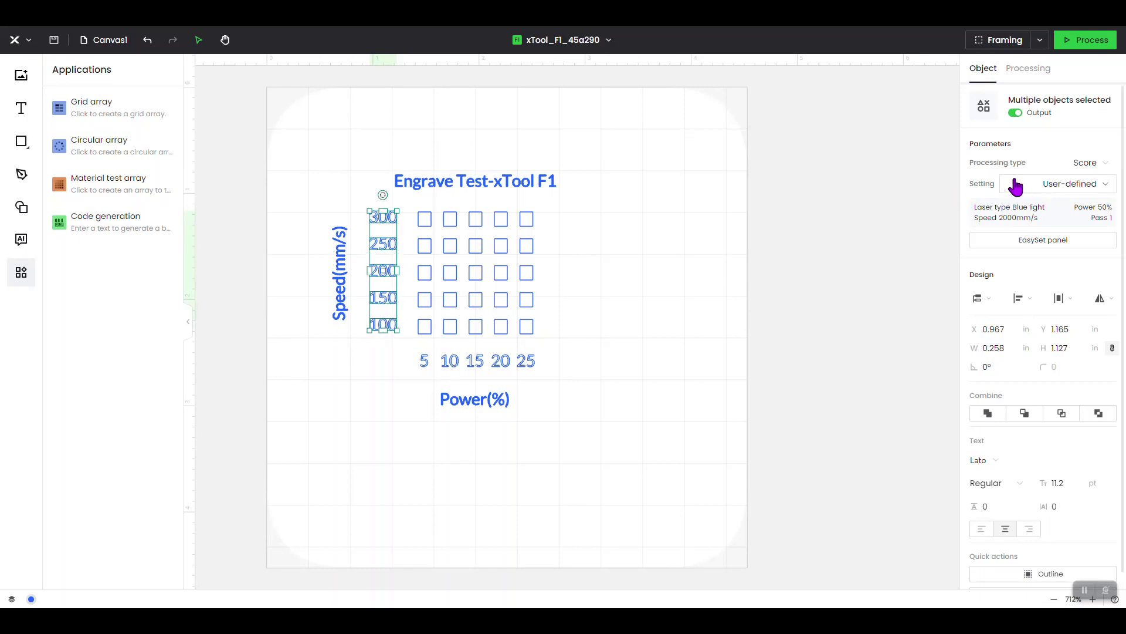
{"action": "left_click", "coordinate": [1104, 167]}
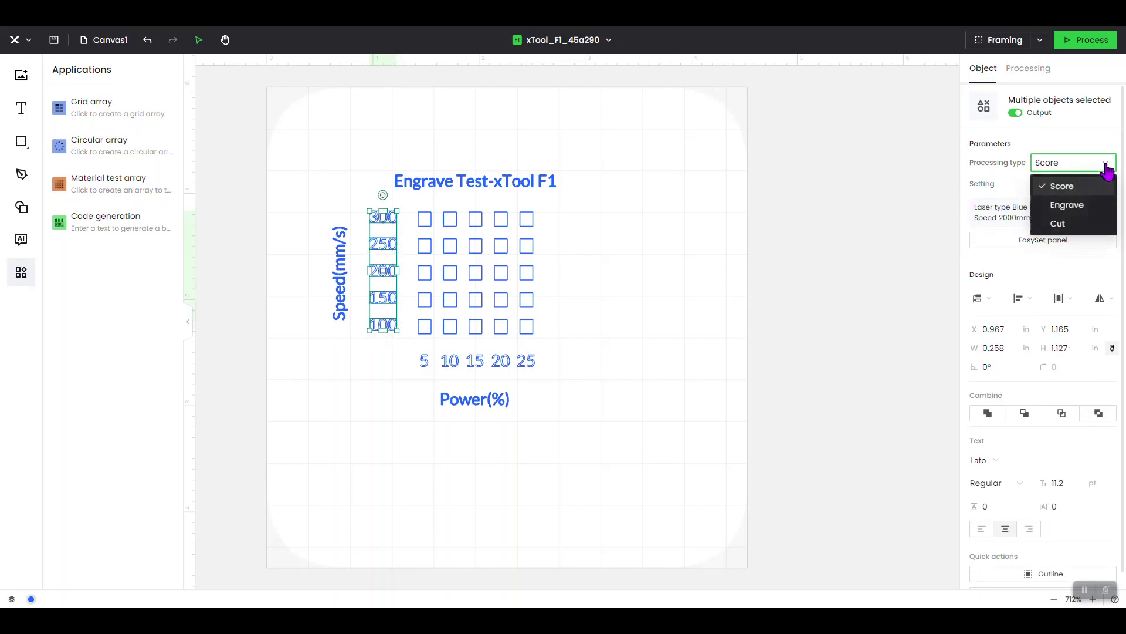
{"action": "left_click", "coordinate": [1072, 207]}
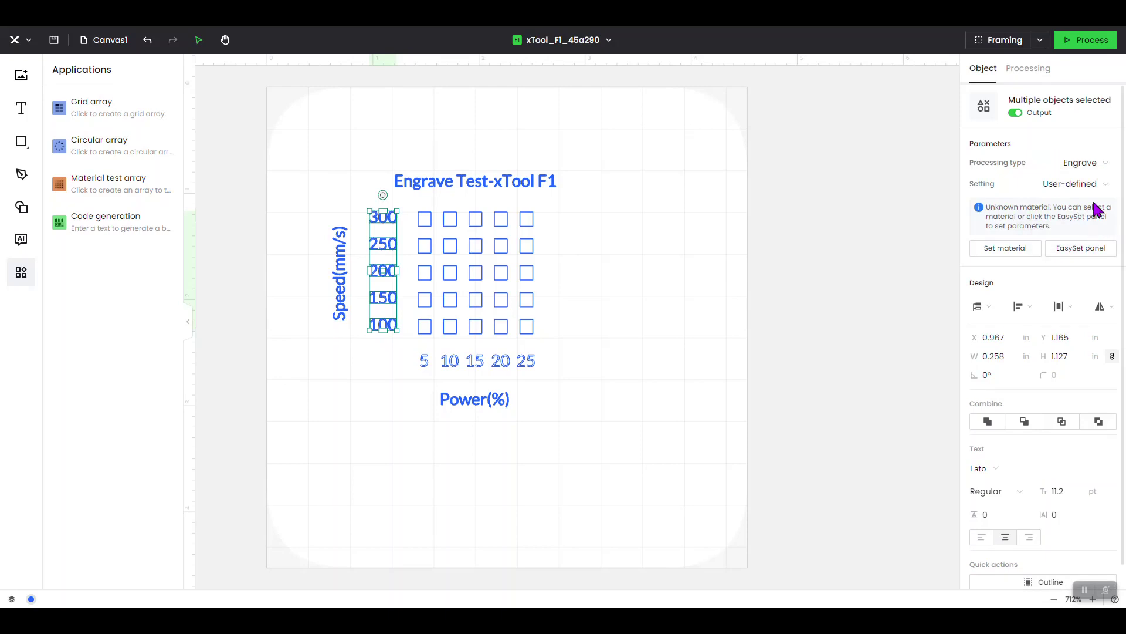
- Give the selected speed value labels 25% power, 200 mm/s speed and 200 lines per cm, and deselect them
{"action": "left_click", "coordinate": [1082, 249]}
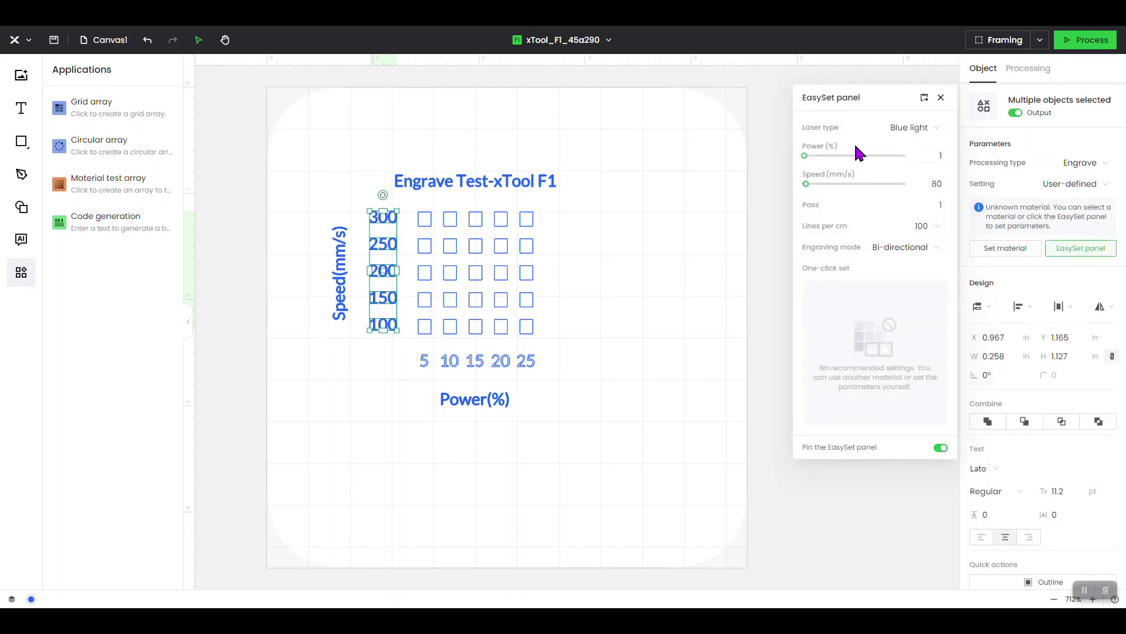
{"action": "left_click", "coordinate": [943, 155]}
{"action": "type", "text": "25"}
{"action": "left_click", "coordinate": [941, 183]}
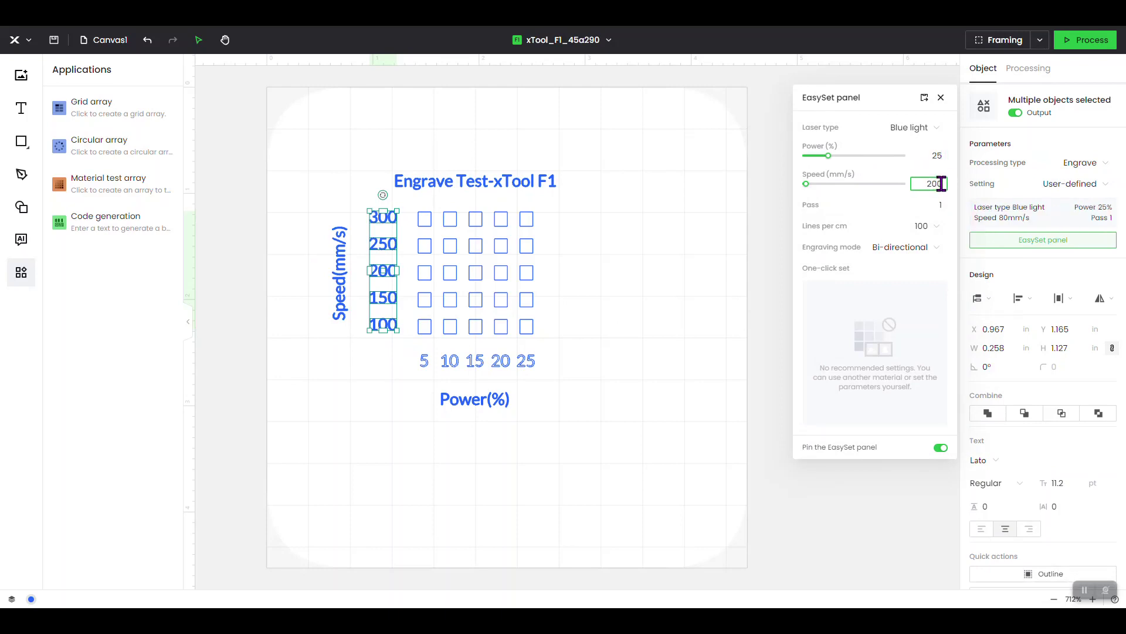
{"action": "left_click", "coordinate": [927, 225]}
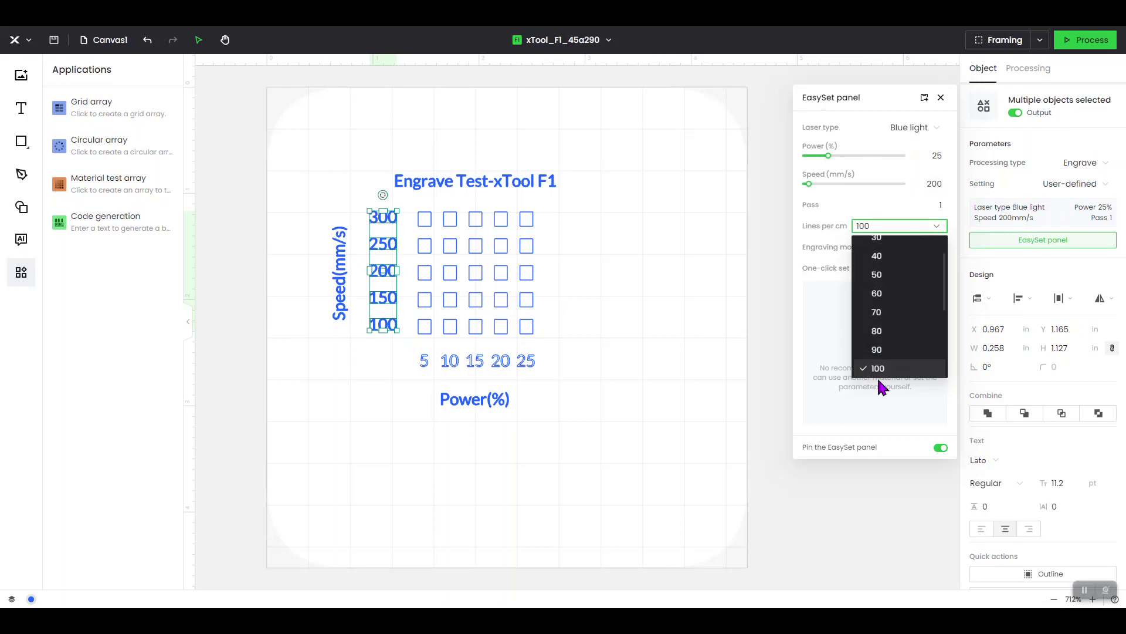
{"action": "left_click", "coordinate": [896, 271]}
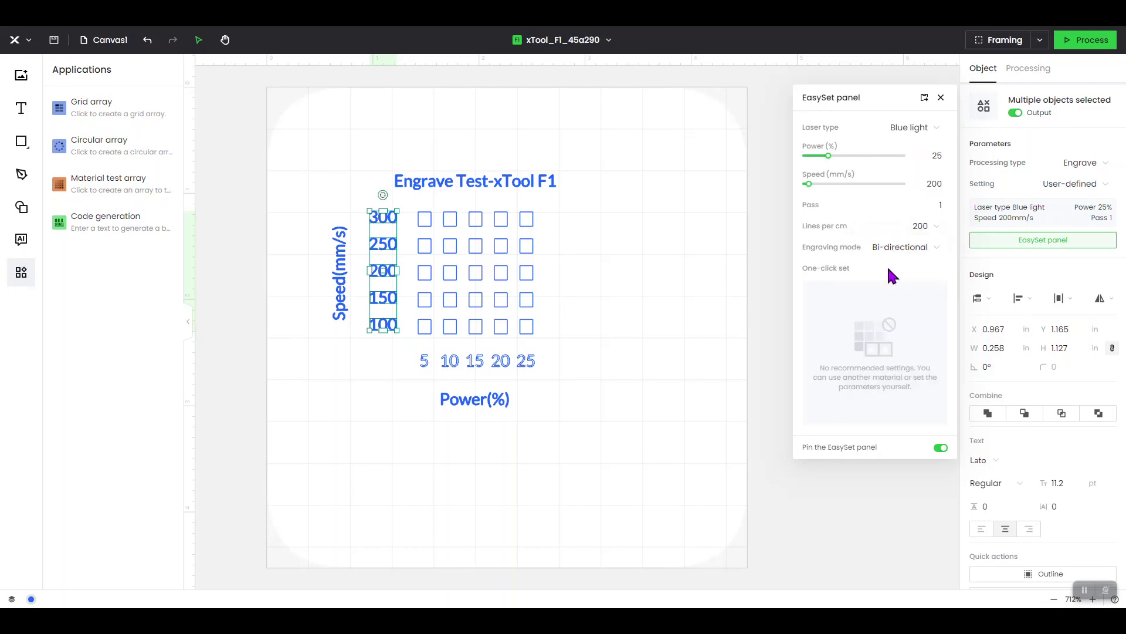
{"action": "left_click", "coordinate": [941, 98]}
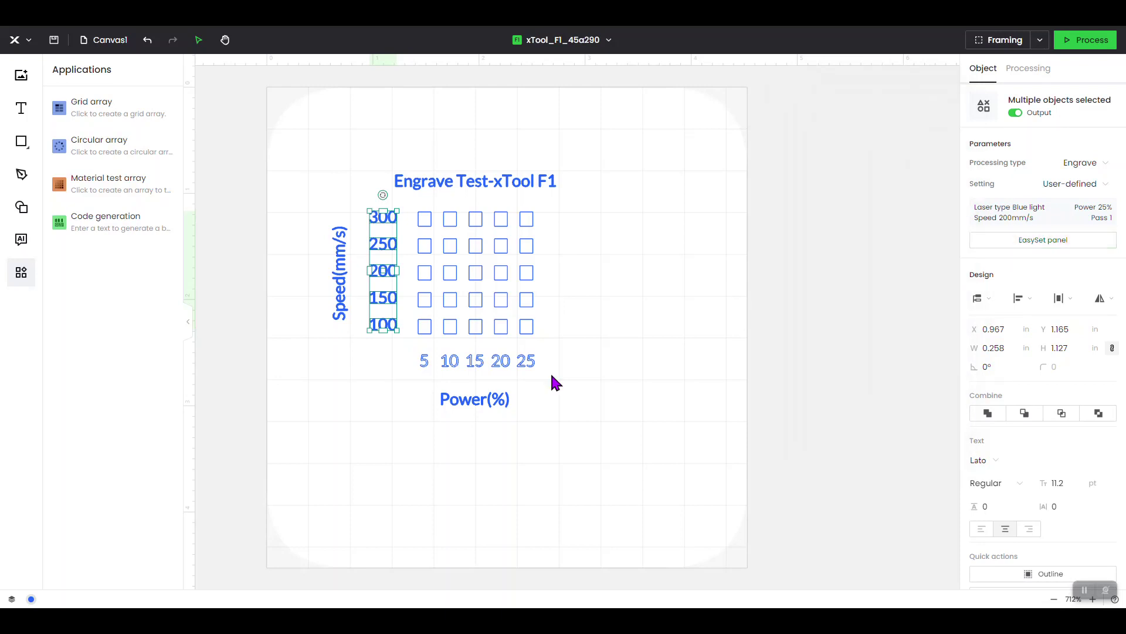
{"action": "left_click", "coordinate": [739, 414]}
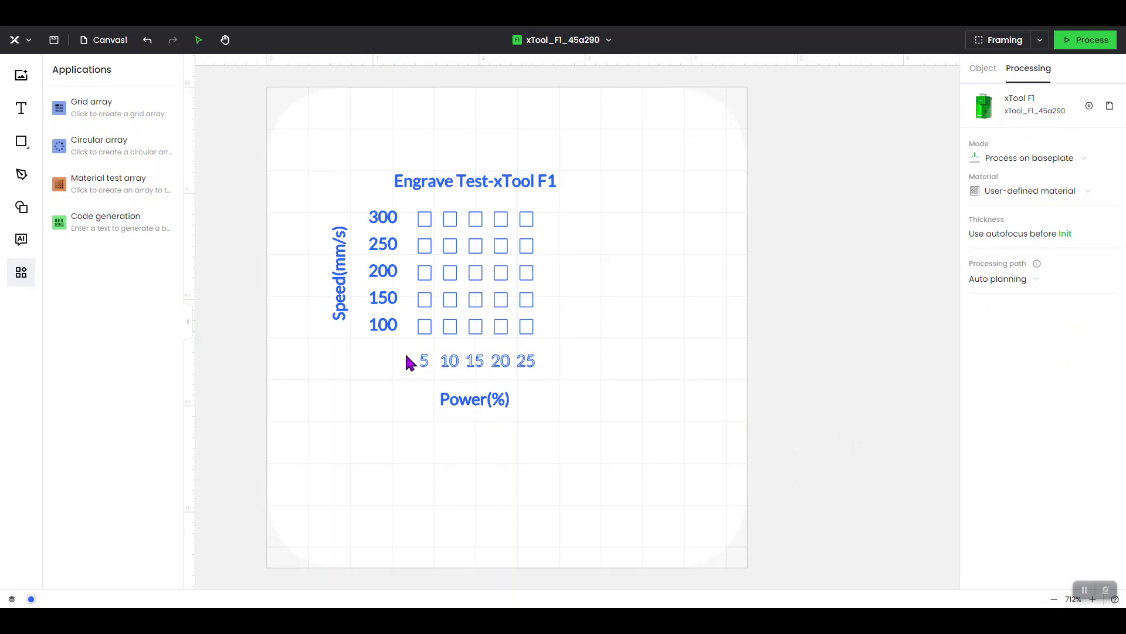
- Select the five power value labels from 5 to 25 and set their processing type to Engrave
{"action": "left_click", "coordinate": [425, 362]}
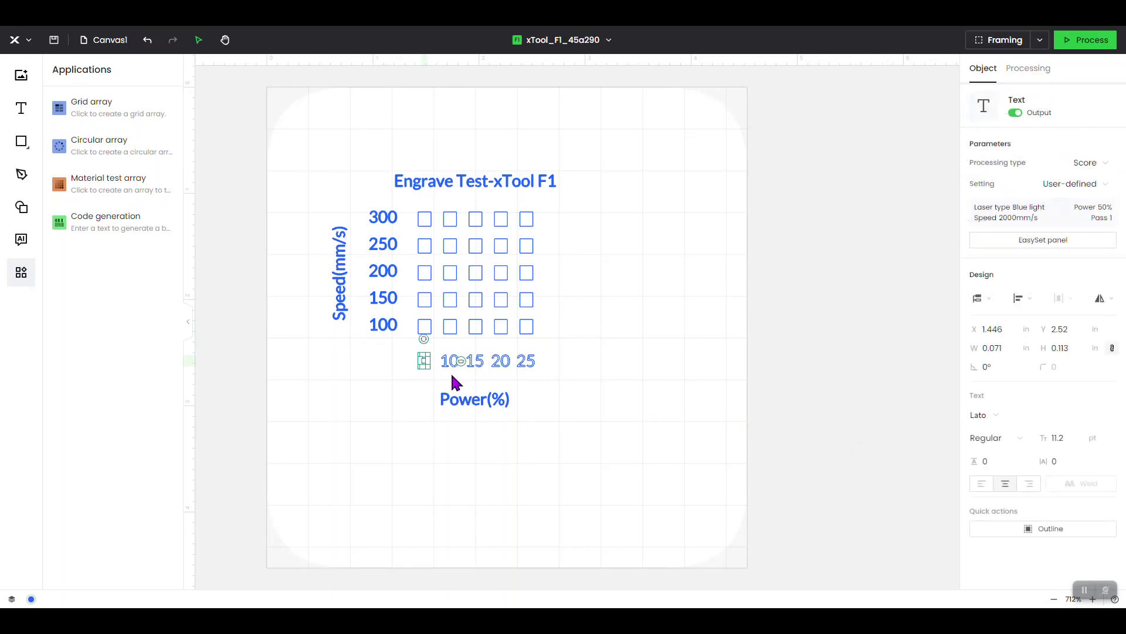
{"action": "left_click", "coordinate": [451, 364], "text": "shift"}
{"action": "left_click", "coordinate": [474, 363], "text": "shift"}
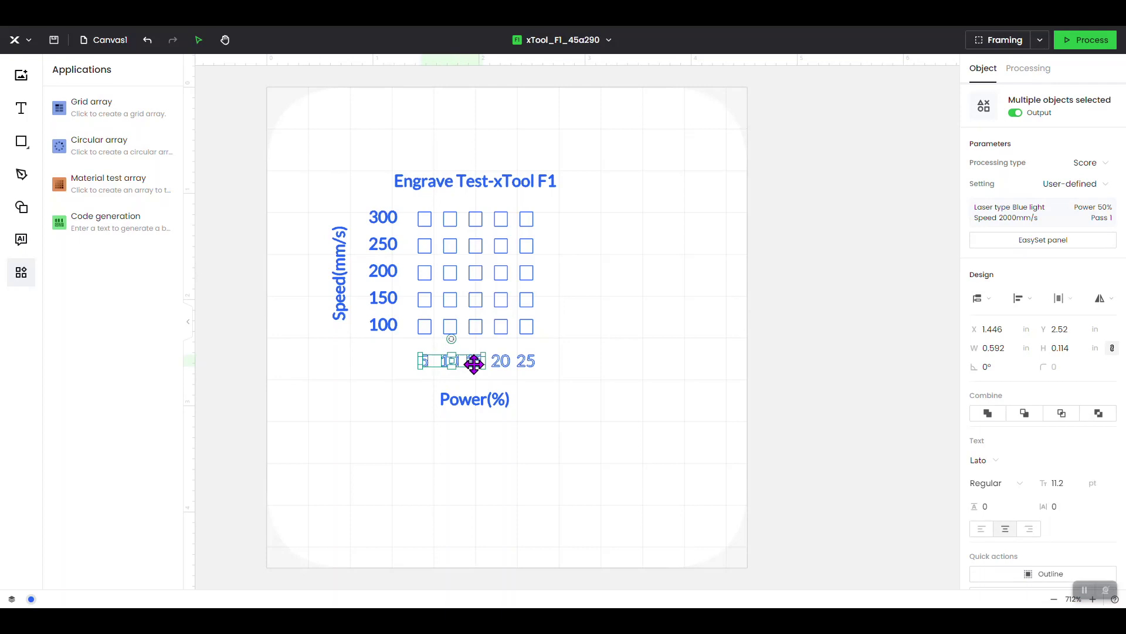
{"action": "left_click", "coordinate": [498, 364], "text": "shift"}
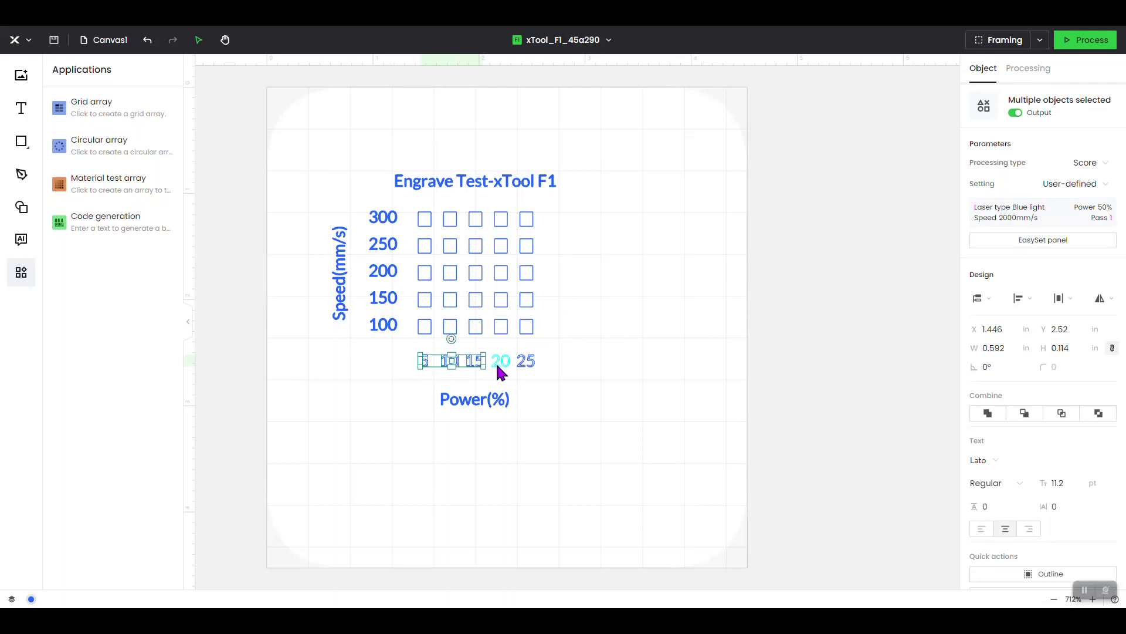
{"action": "left_click", "coordinate": [528, 369], "text": "shift"}
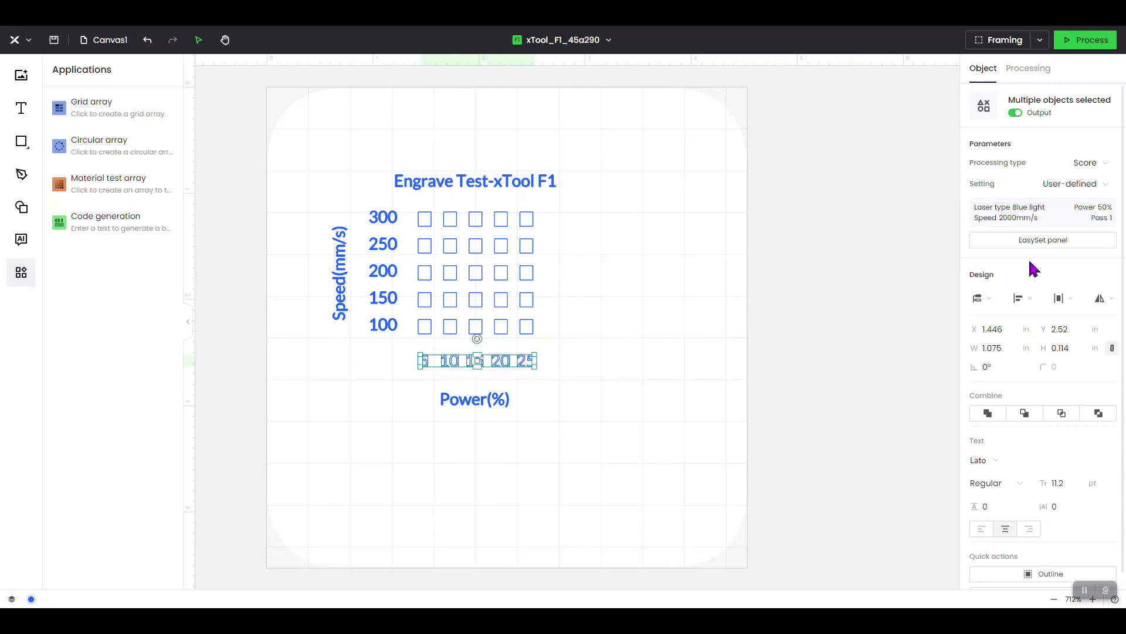
{"action": "left_click", "coordinate": [1104, 168]}
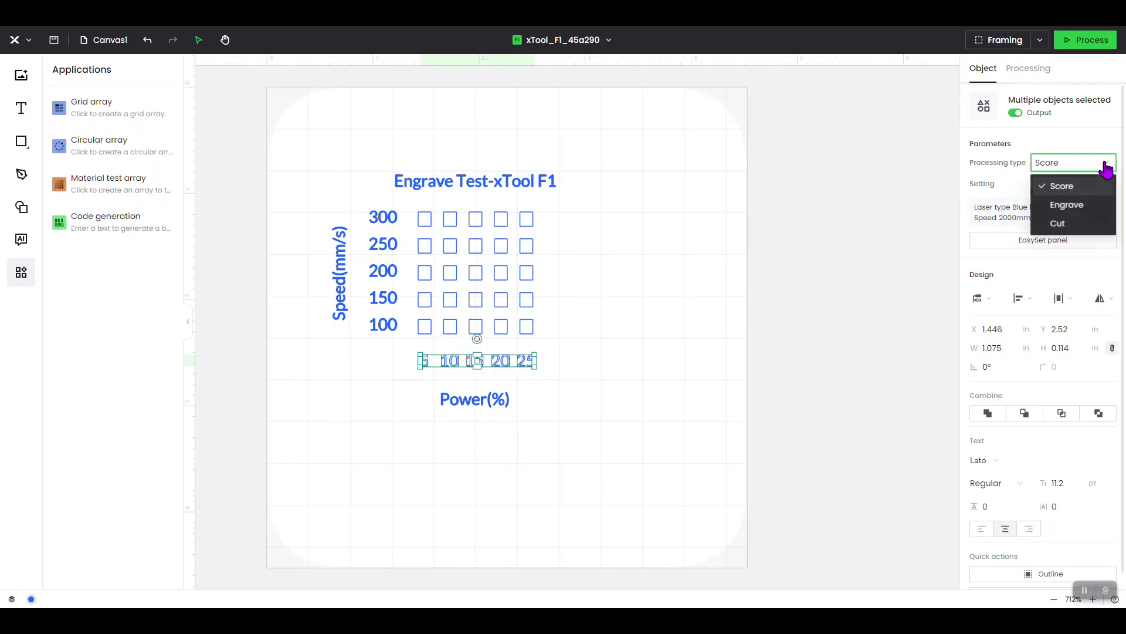
{"action": "left_click", "coordinate": [1075, 203]}
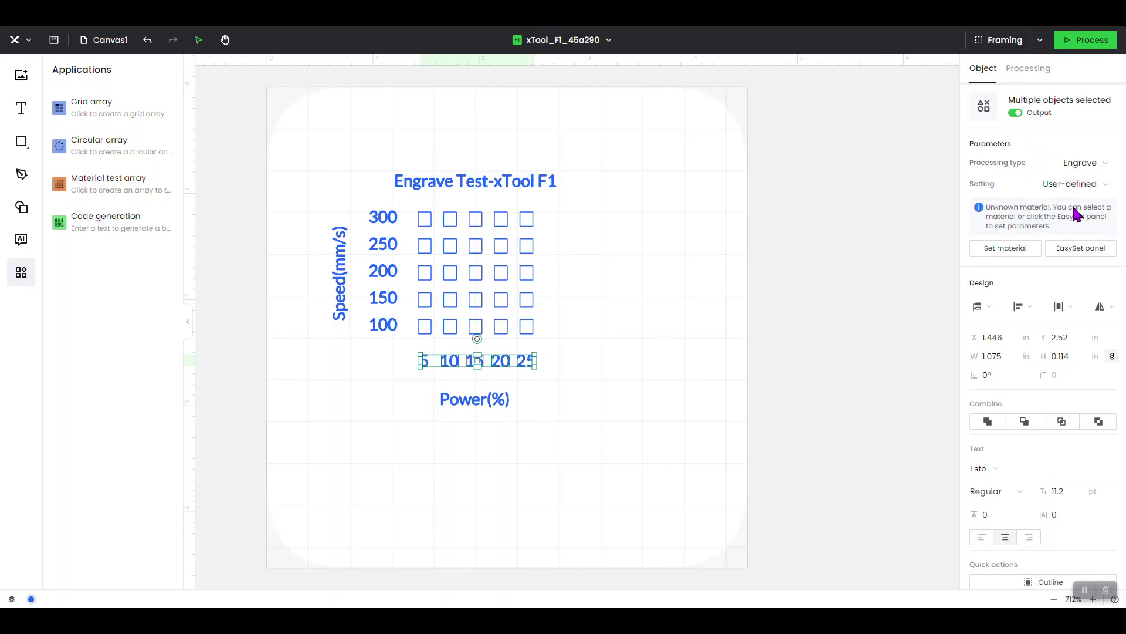
- Give the selected power value labels 25% power, 200 mm/s speed and 200 lines per cm, and deselect them
{"action": "left_click", "coordinate": [1079, 252]}
{"action": "left_click", "coordinate": [943, 155]}
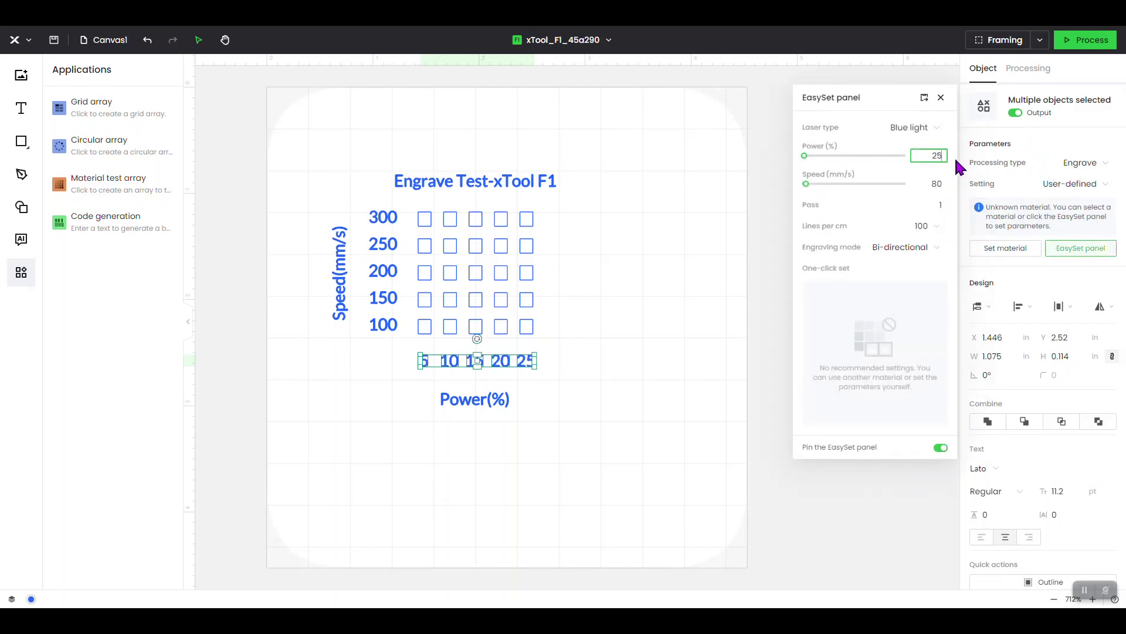
{"action": "left_click", "coordinate": [944, 184]}
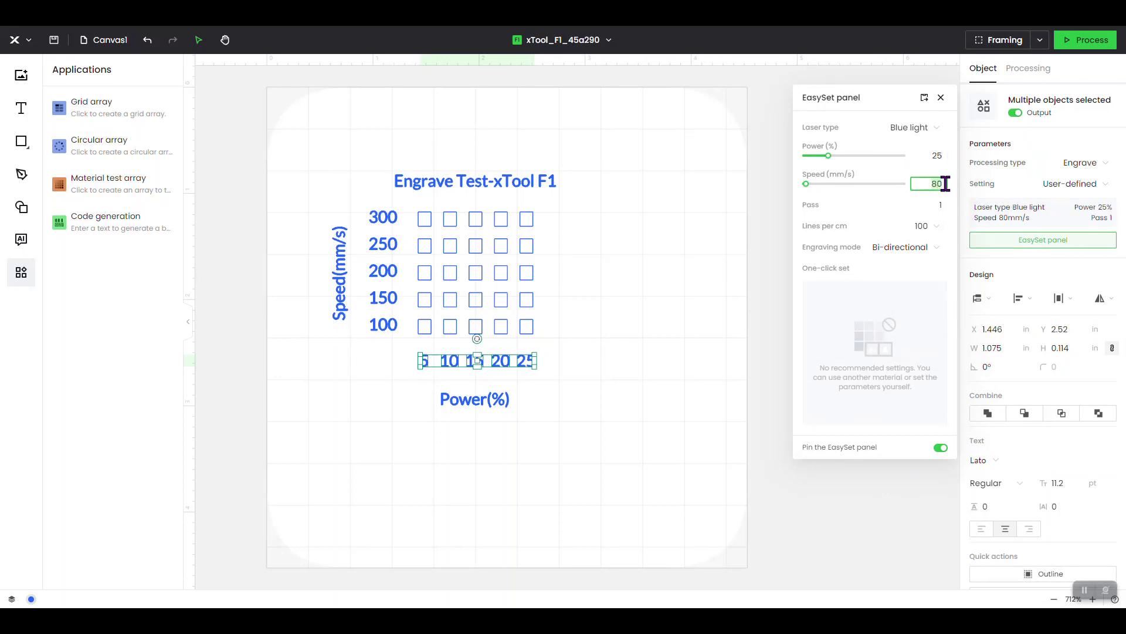
{"action": "key", "text": "BackSpace"}
{"action": "key", "text": "BackSpace"}
{"action": "type", "text": "2"}
{"action": "left_click", "coordinate": [932, 226]}
{"action": "scroll", "coordinate": [891, 346], "scroll_direction": "down", "scroll_amount": 2}
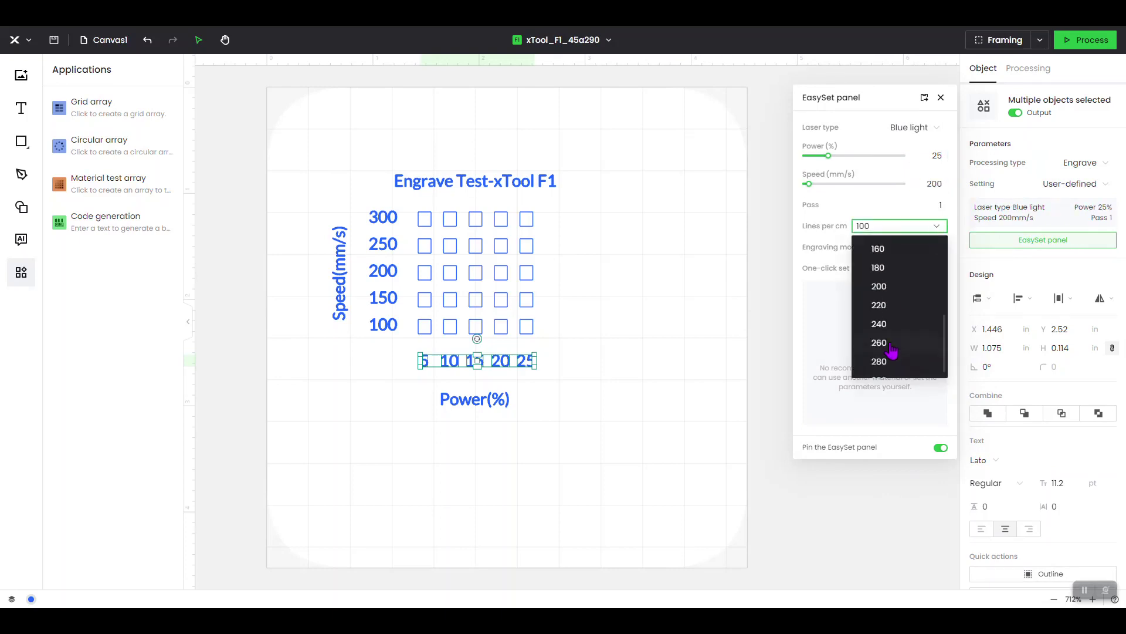
{"action": "left_click", "coordinate": [896, 286]}
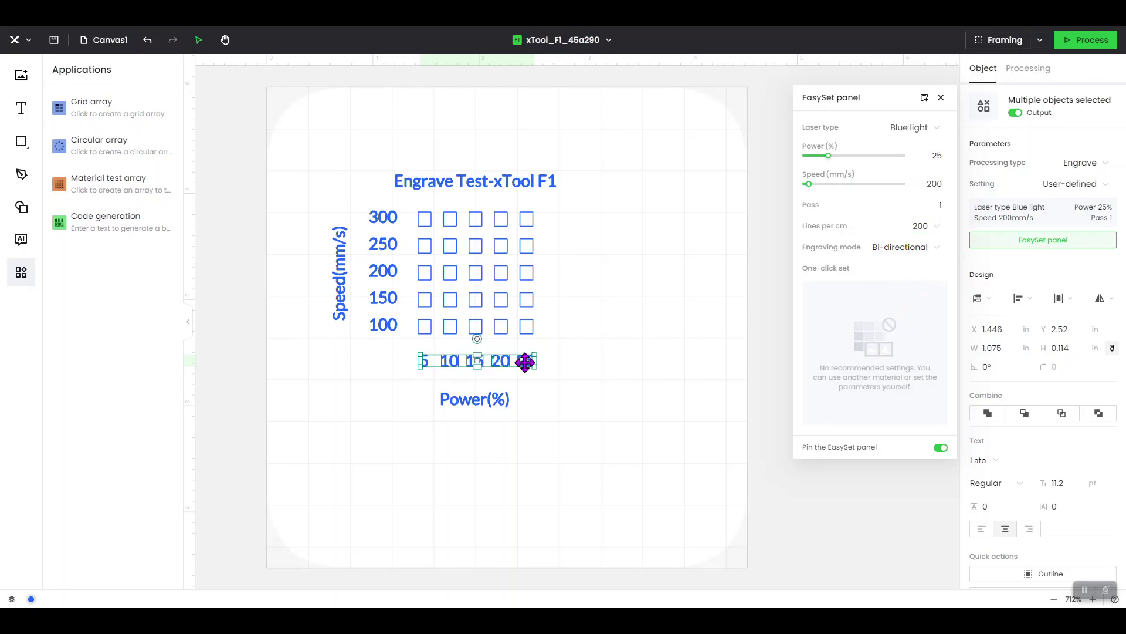
{"action": "left_click", "coordinate": [941, 97]}
{"action": "left_click", "coordinate": [687, 396]}
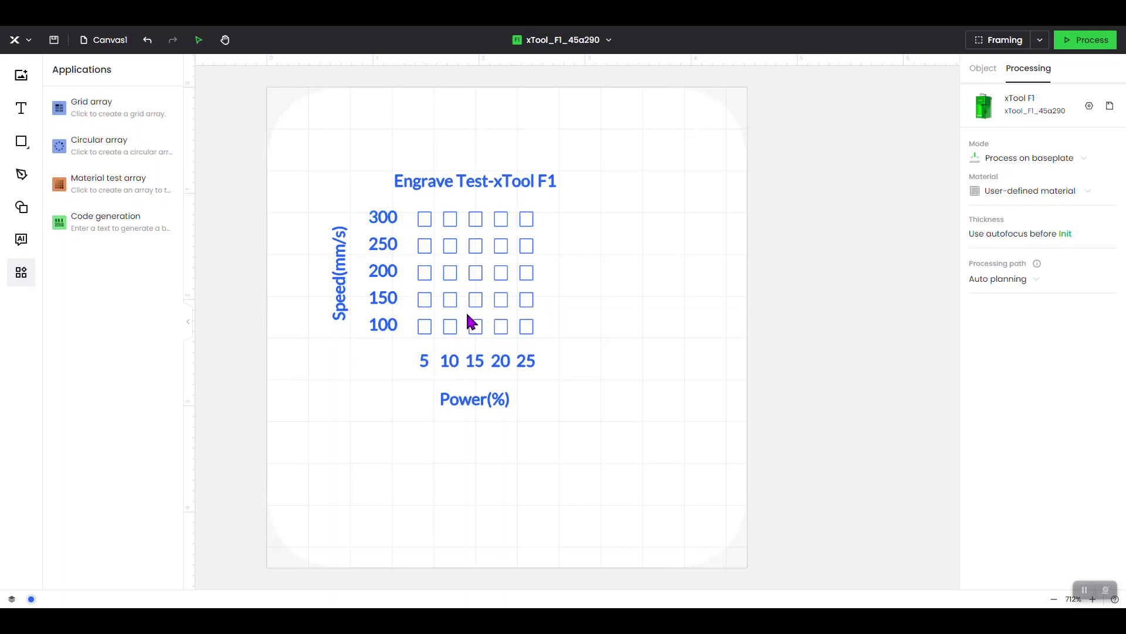
- Select all five squares in the 300 mm/s row and set their processing type to Engrave
{"action": "left_click", "coordinate": [425, 219]}
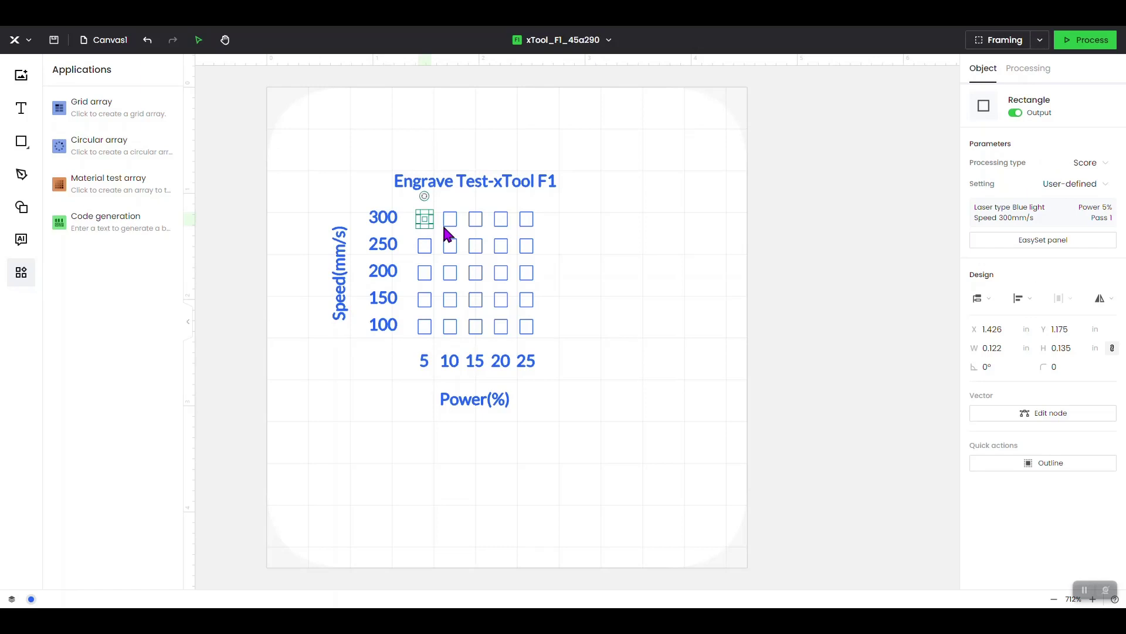
{"action": "left_click", "coordinate": [450, 222], "text": "shift"}
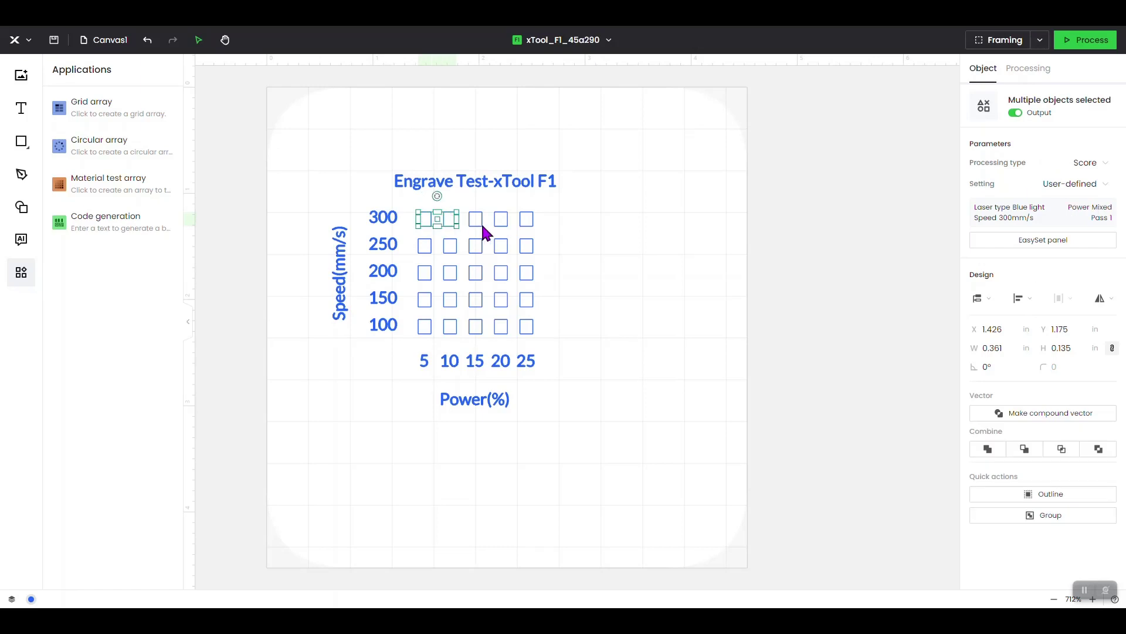
{"action": "left_click", "coordinate": [477, 221], "text": "shift"}
{"action": "left_click", "coordinate": [498, 222], "text": "shift"}
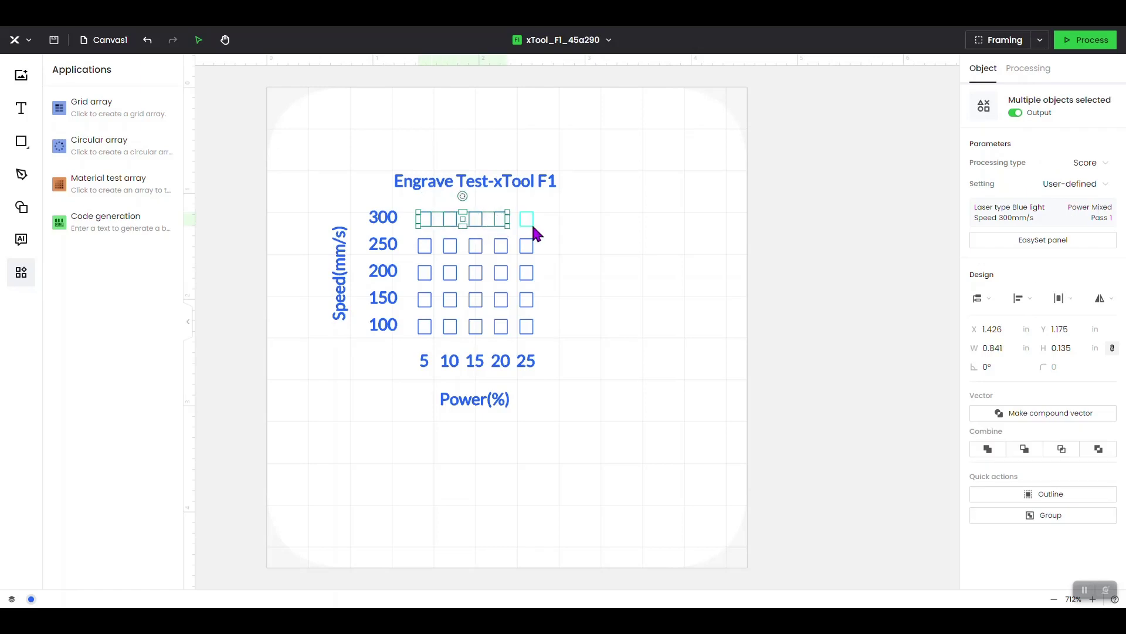
{"action": "left_click", "coordinate": [526, 221], "text": "shift"}
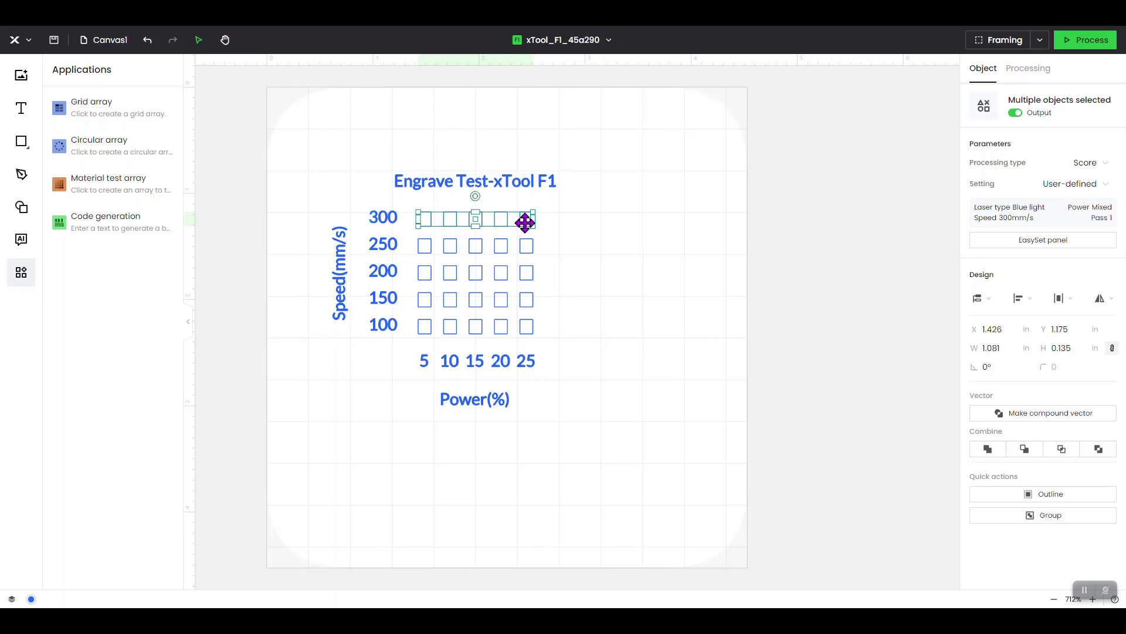
{"action": "left_click", "coordinate": [1106, 164]}
{"action": "left_click", "coordinate": [1078, 207]}
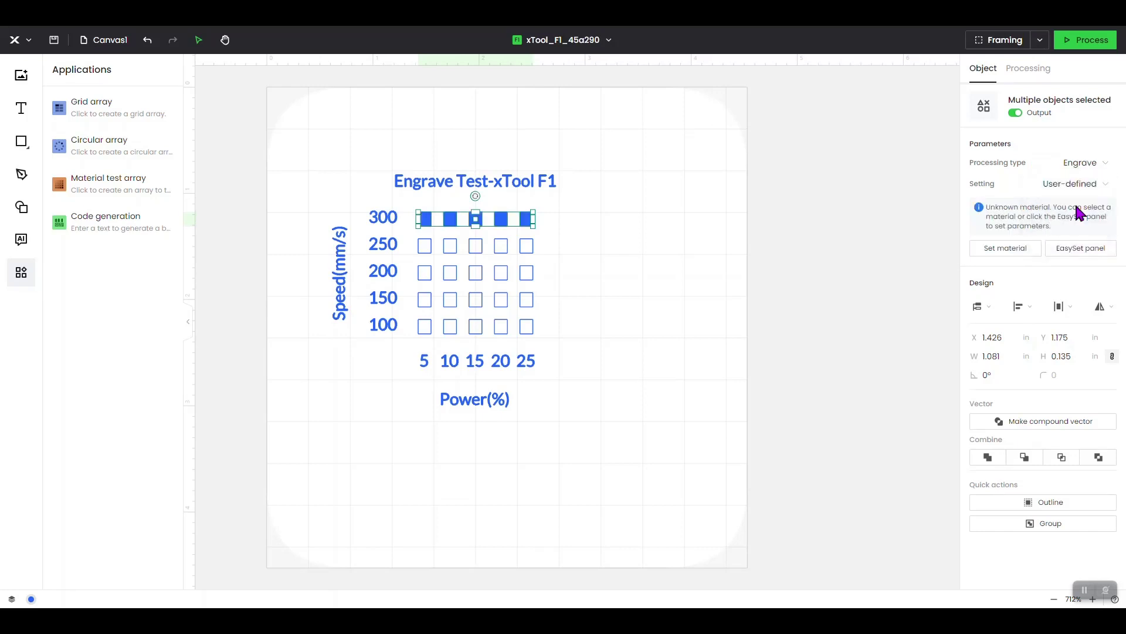
- Set the speed of the 300 row's squares to 300 mm/s and their density to 200 lines per cm
{"action": "left_click", "coordinate": [1089, 259]}
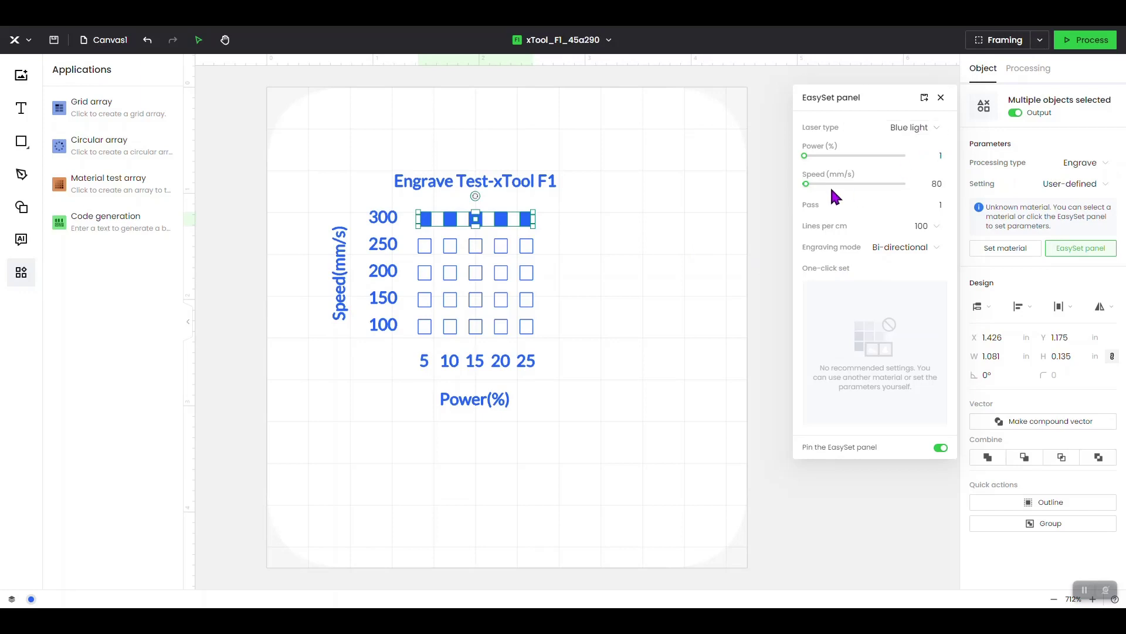
{"action": "left_click", "coordinate": [936, 183]}
{"action": "type", "text": "300"}
{"action": "left_click", "coordinate": [934, 227]}
{"action": "scroll", "coordinate": [900, 309], "scroll_direction": "down", "scroll_amount": 2}
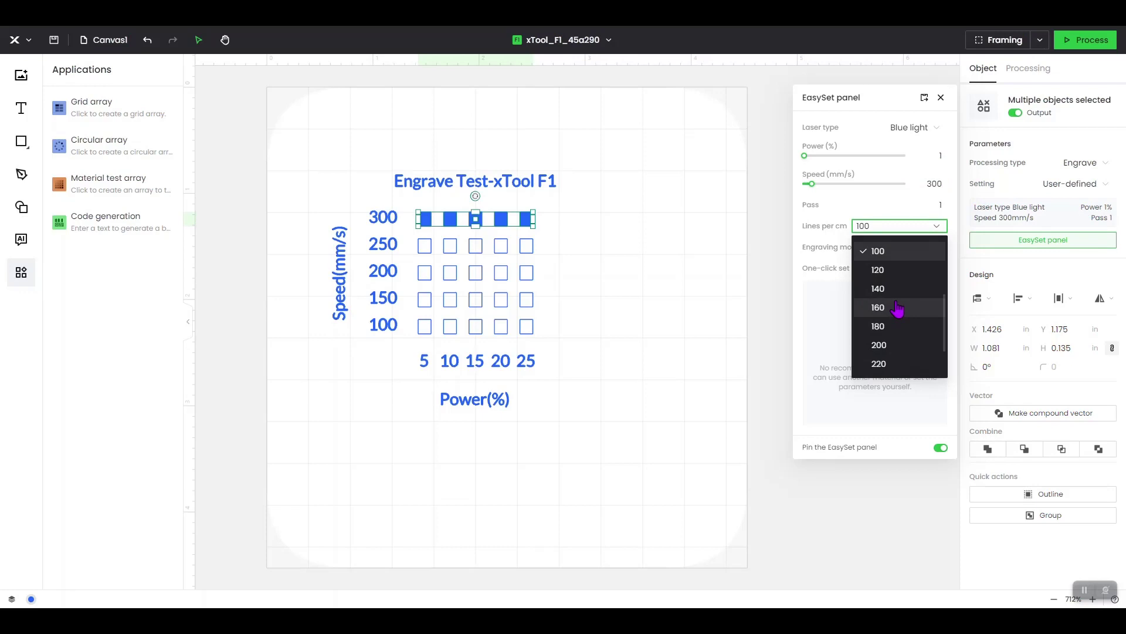
{"action": "left_click", "coordinate": [884, 346]}
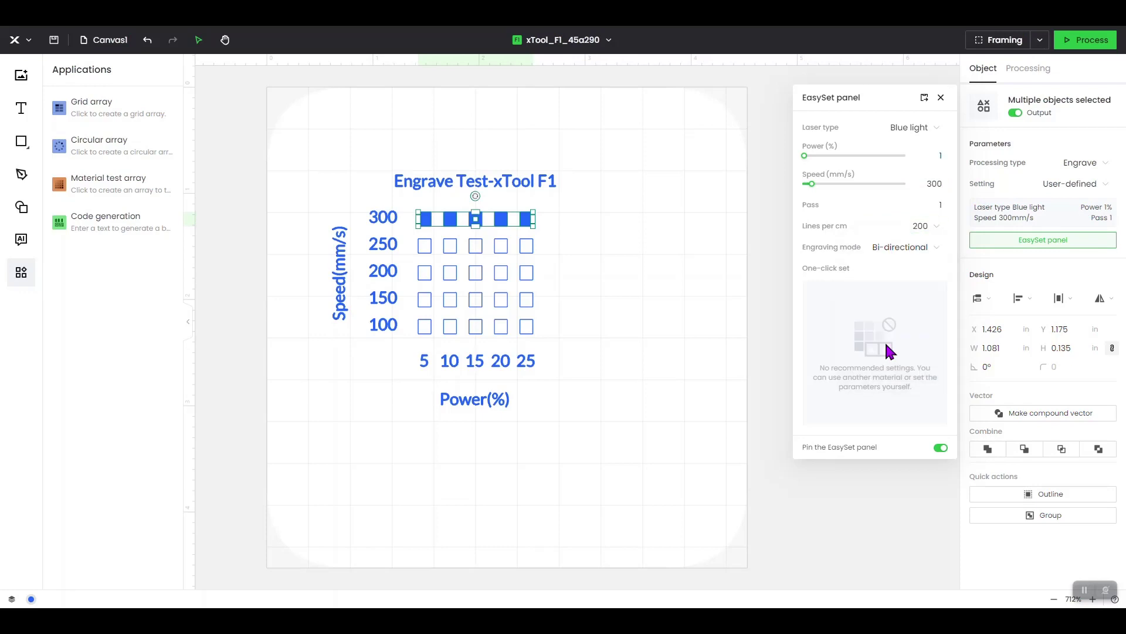
{"action": "left_click", "coordinate": [935, 160]}
{"action": "left_click", "coordinate": [941, 99]}
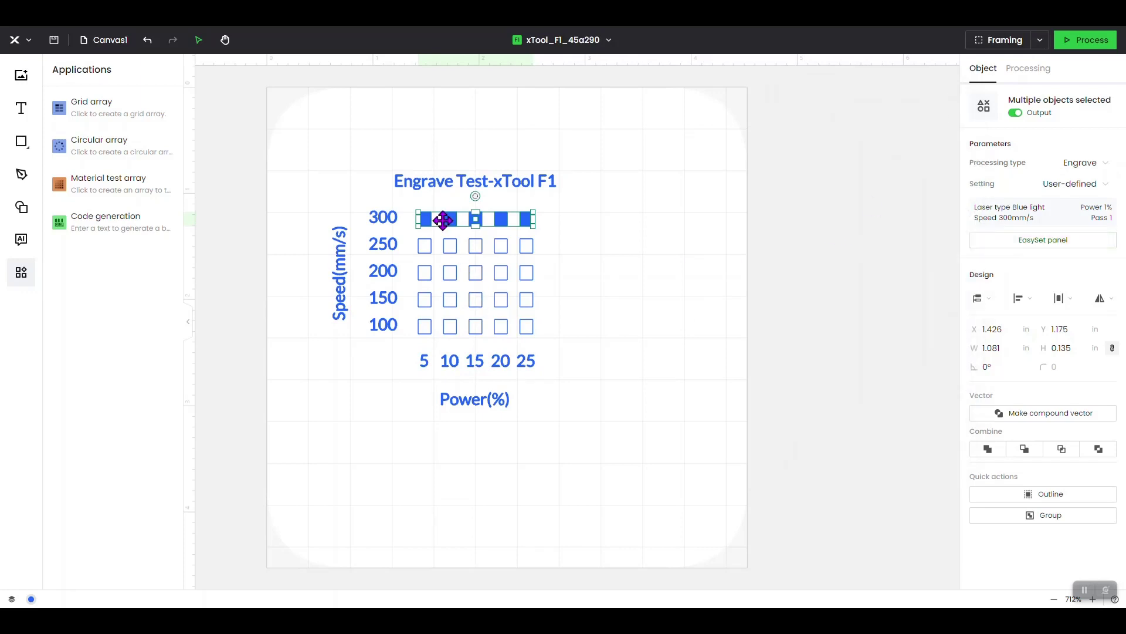
- Select all five squares in the 250 mm/s row and set their processing type to Engrave
{"action": "left_click", "coordinate": [423, 249]}
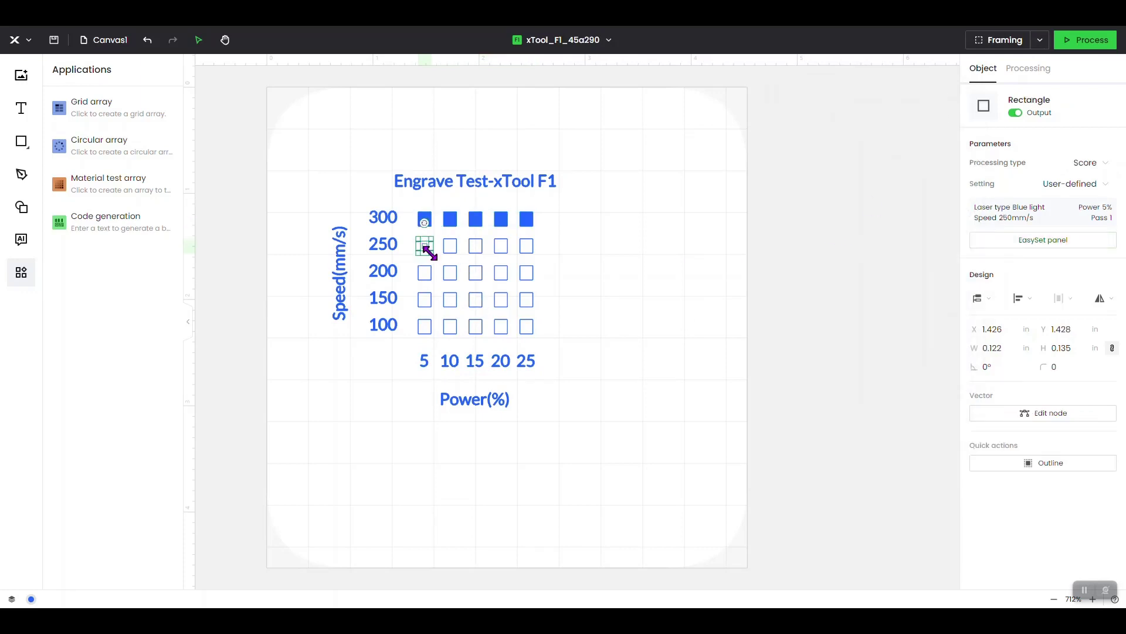
{"action": "left_click", "coordinate": [452, 254], "text": "shift"}
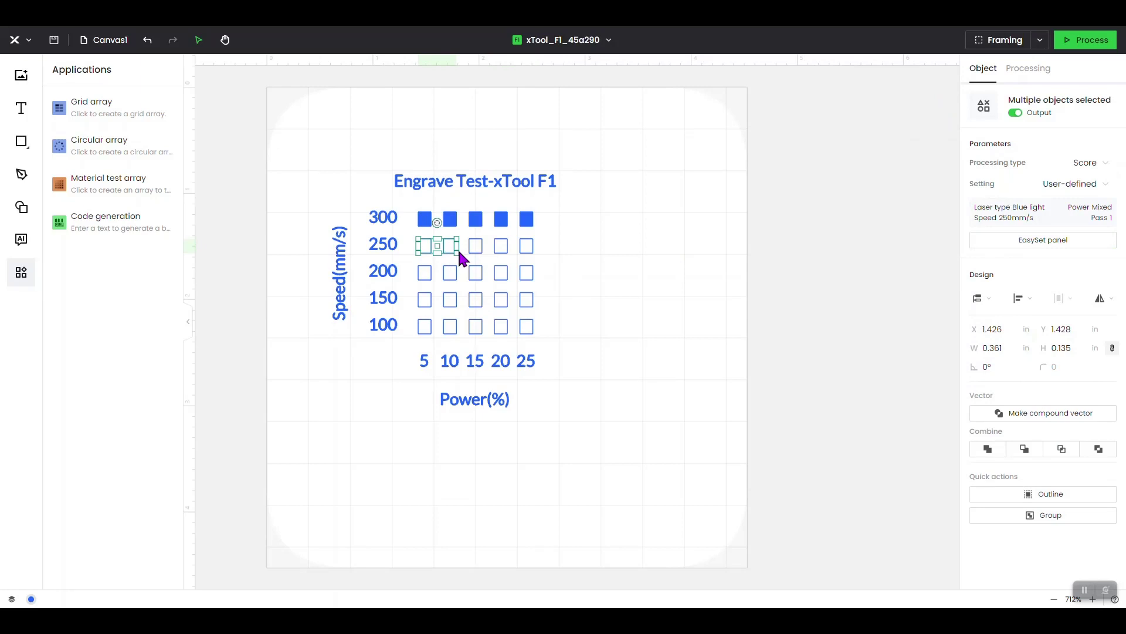
{"action": "left_click", "coordinate": [478, 252], "text": "shift"}
{"action": "left_click", "coordinate": [502, 254], "text": "shift"}
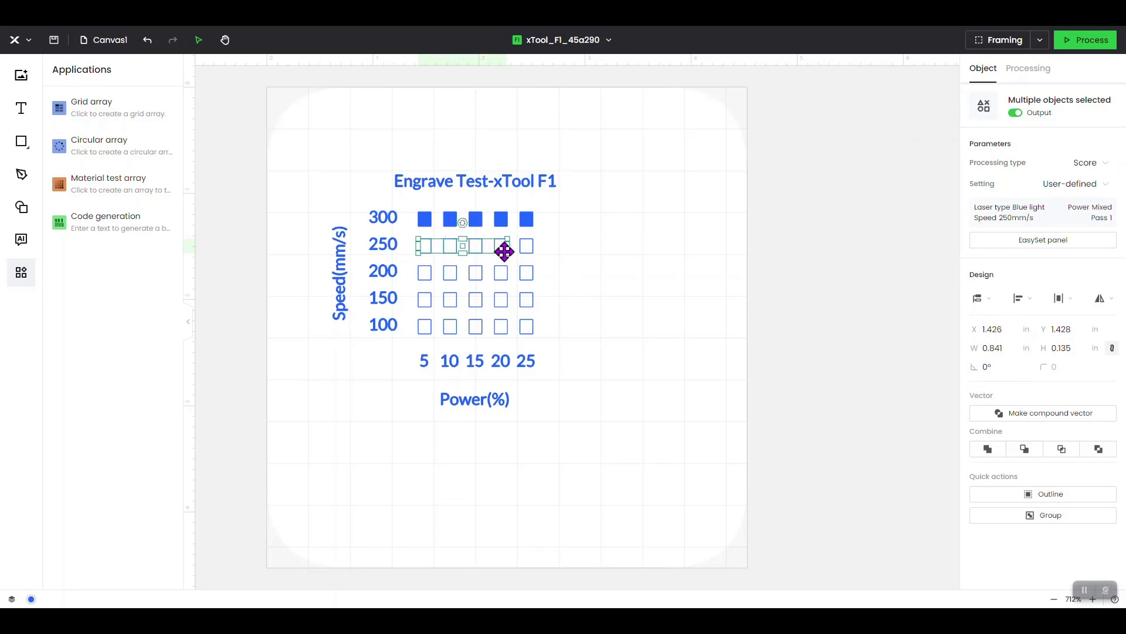
{"action": "left_click", "coordinate": [525, 248], "text": "shift"}
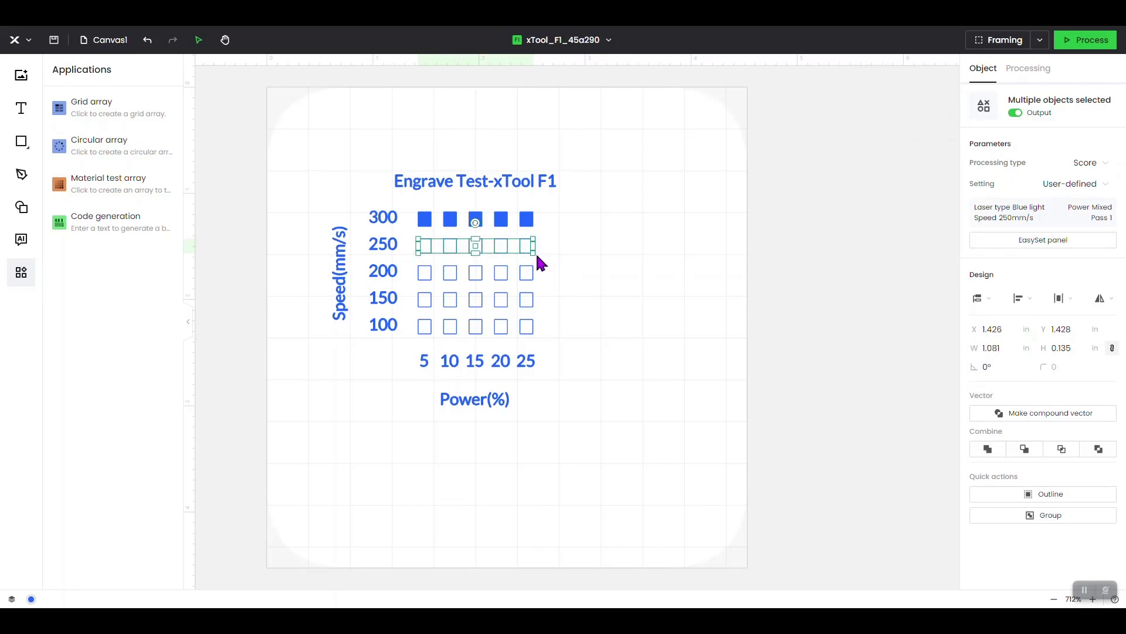
{"action": "left_click", "coordinate": [1108, 170]}
{"action": "left_click", "coordinate": [1069, 206]}
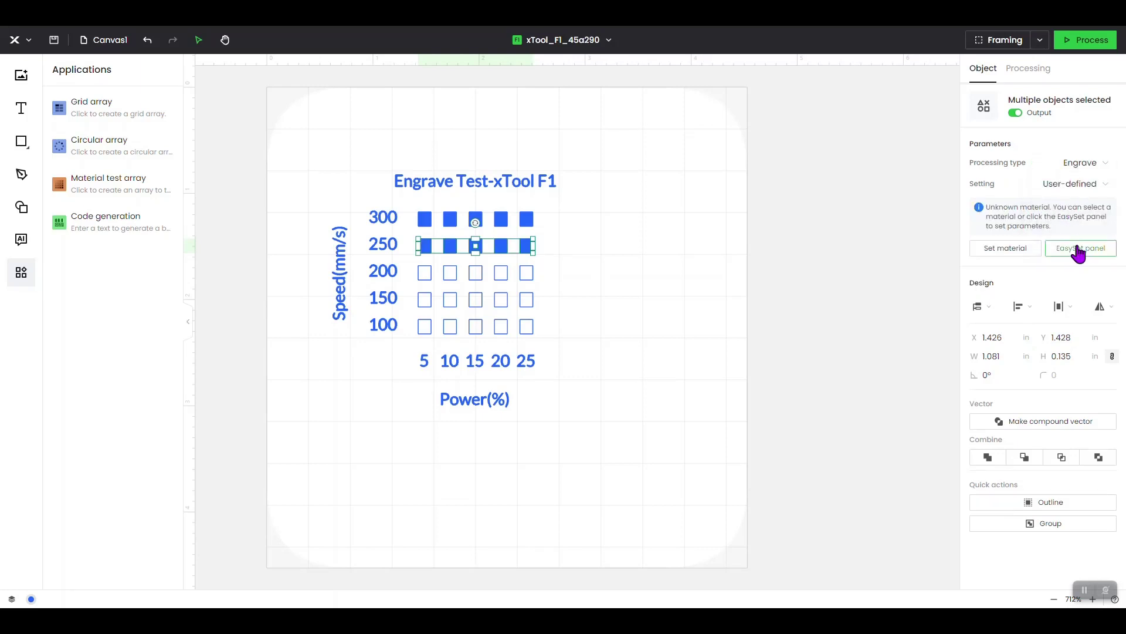
- Set the speed of the 250 row's squares to 250 mm/s and their density to 200 lines per cm
{"action": "left_click", "coordinate": [1079, 251]}
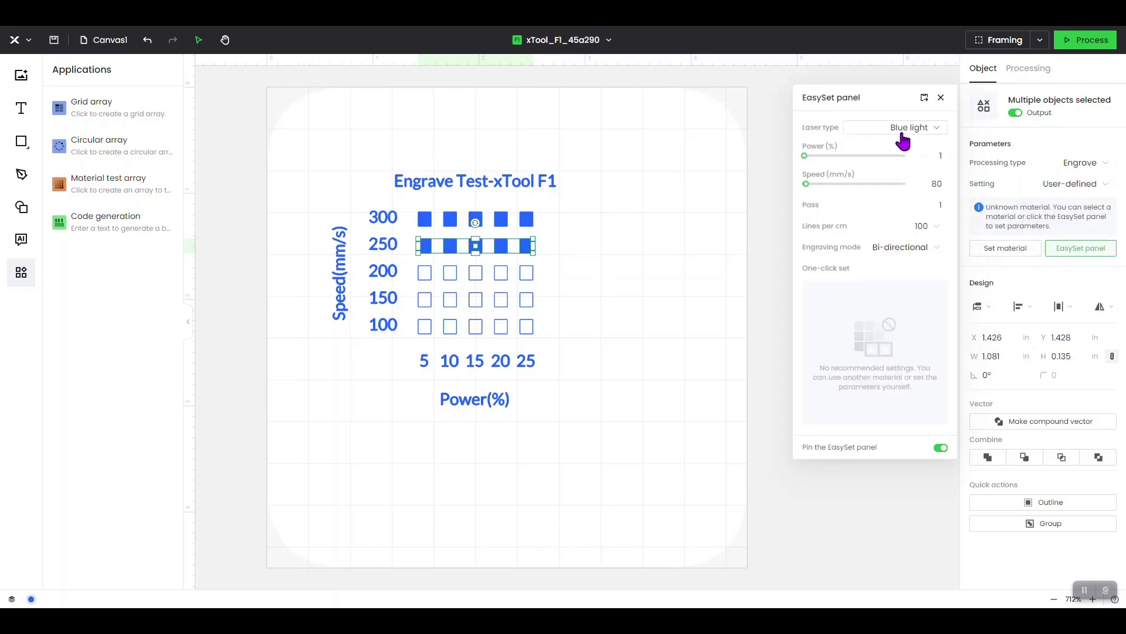
{"action": "left_click", "coordinate": [936, 183]}
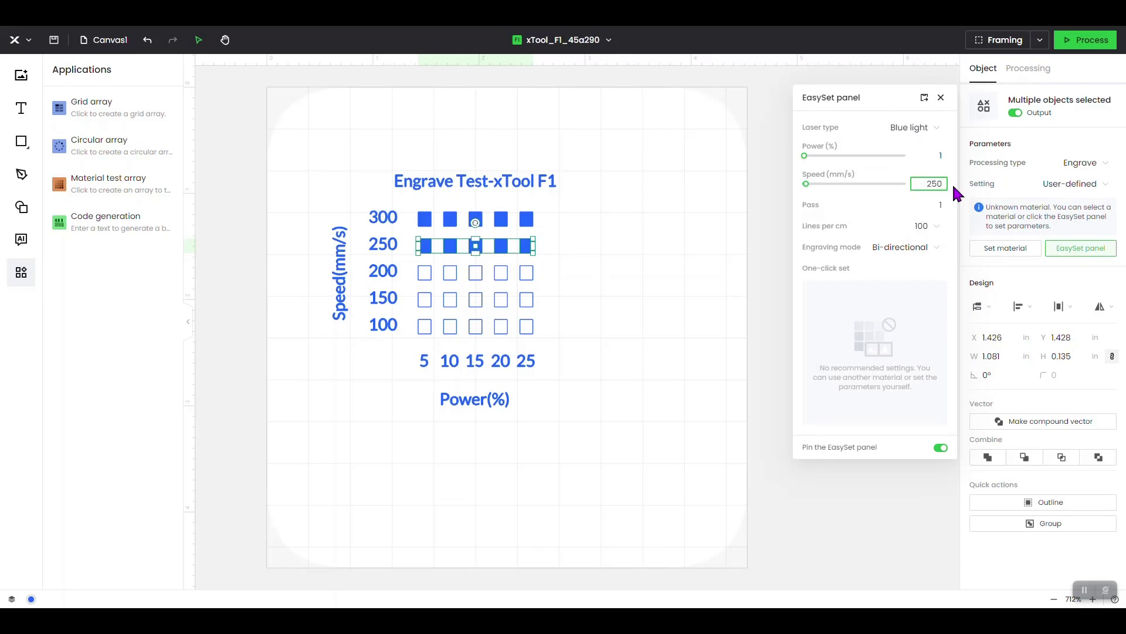
{"action": "left_click", "coordinate": [933, 226]}
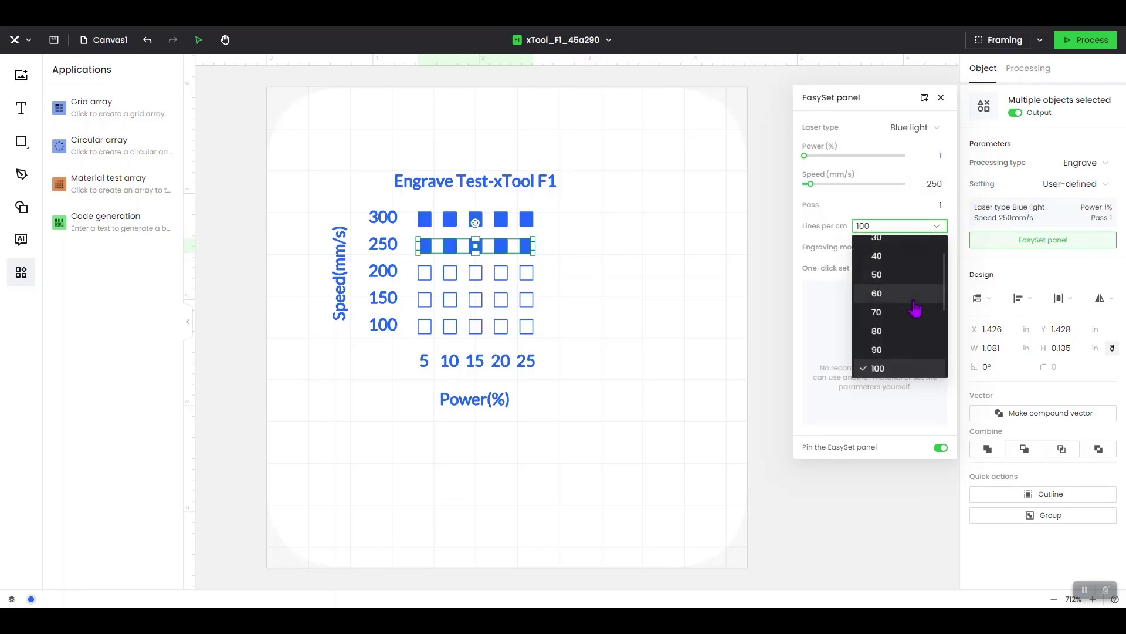
{"action": "scroll", "coordinate": [915, 310], "scroll_direction": "down", "scroll_amount": 3}
{"action": "left_click", "coordinate": [887, 350]}
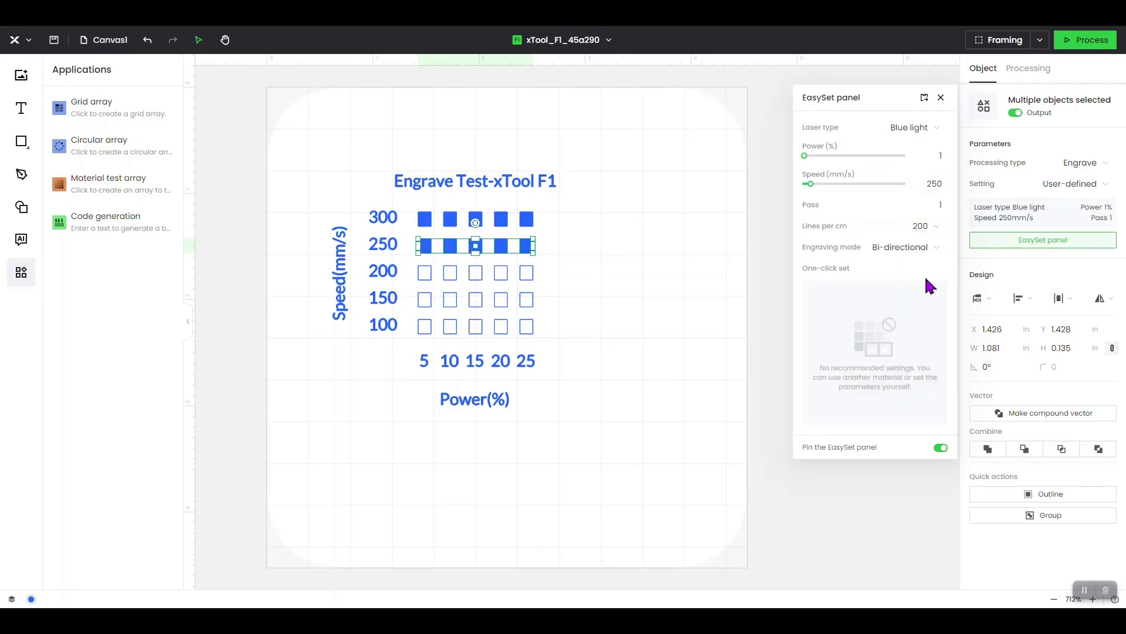
- Select all five squares in the 200 mm/s row and set their processing type to Engrave
{"action": "left_click", "coordinate": [941, 98]}
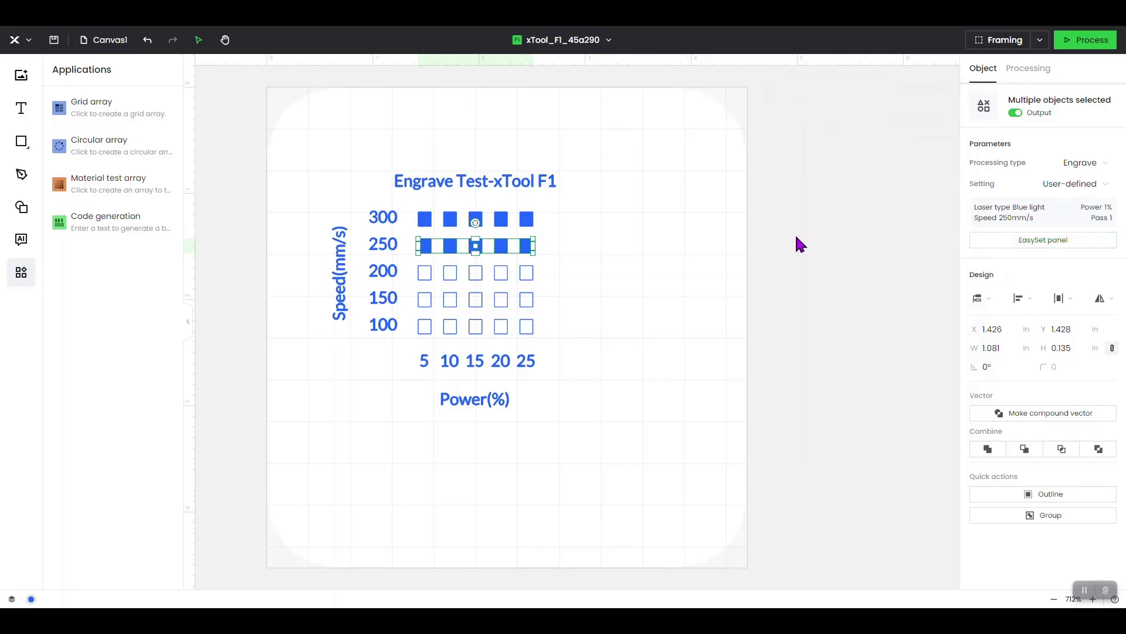
{"action": "left_click", "coordinate": [426, 274]}
{"action": "left_click", "coordinate": [451, 279], "text": "shift"}
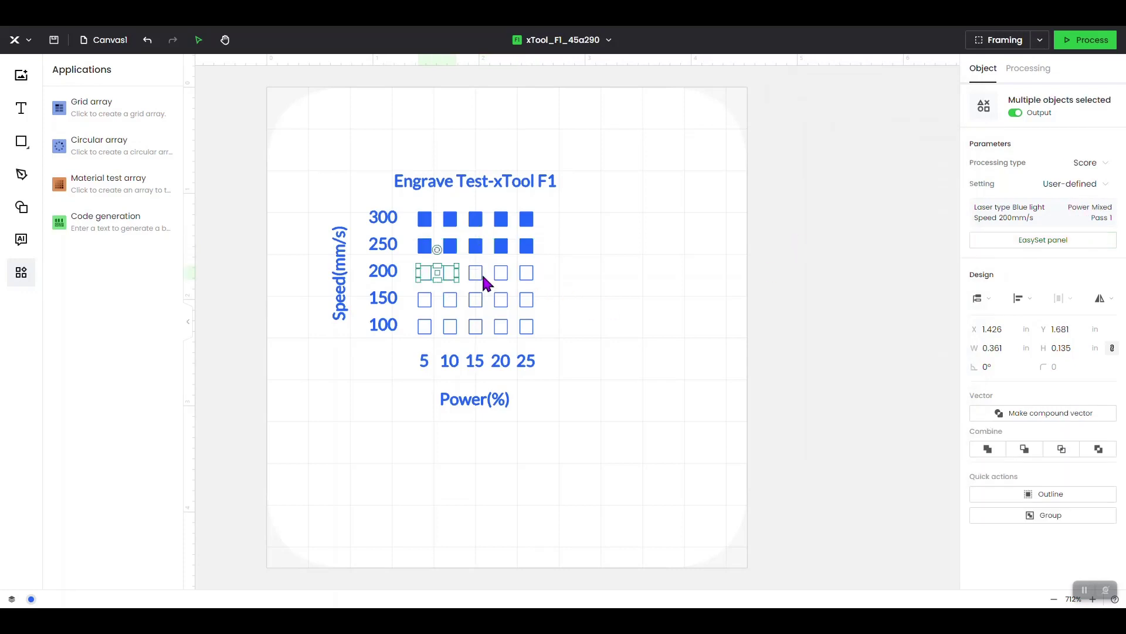
{"action": "left_click", "coordinate": [476, 273], "text": "shift"}
{"action": "left_click", "coordinate": [501, 273], "text": "shift"}
{"action": "left_click", "coordinate": [526, 273], "text": "shift"}
{"action": "left_click", "coordinate": [1106, 162]}
{"action": "left_click", "coordinate": [1089, 205]}
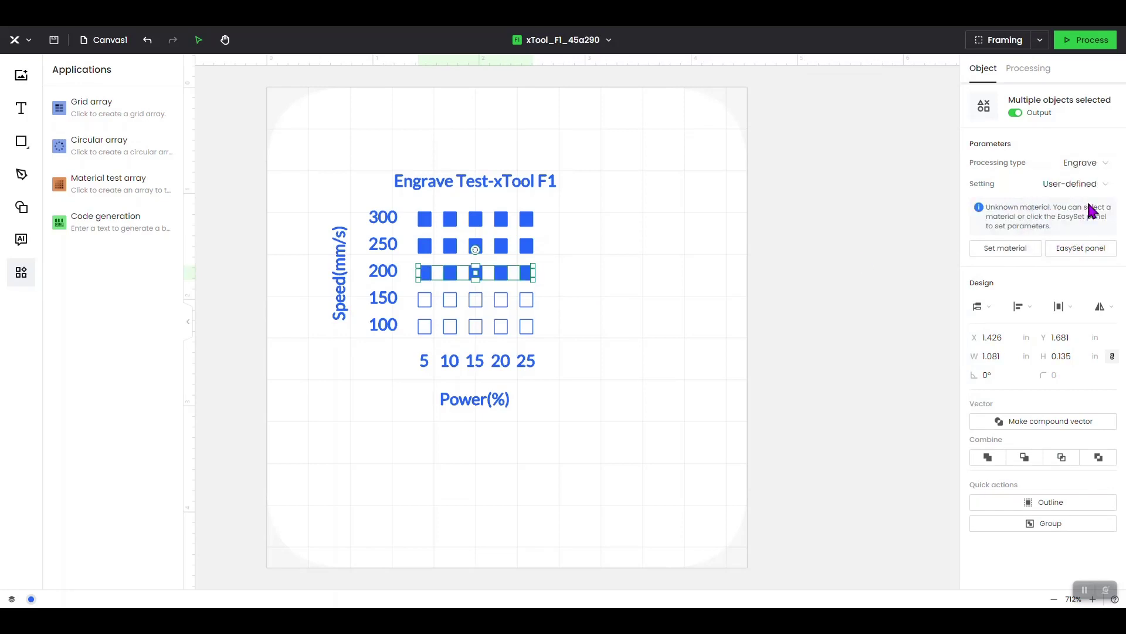
- Set the speed of the 200 row's squares to 200 mm/s and their density to 200 lines per cm
{"action": "left_click", "coordinate": [1082, 247]}
{"action": "left_click", "coordinate": [933, 183]}
{"action": "type", "text": "200"}
{"action": "left_click", "coordinate": [924, 226]}
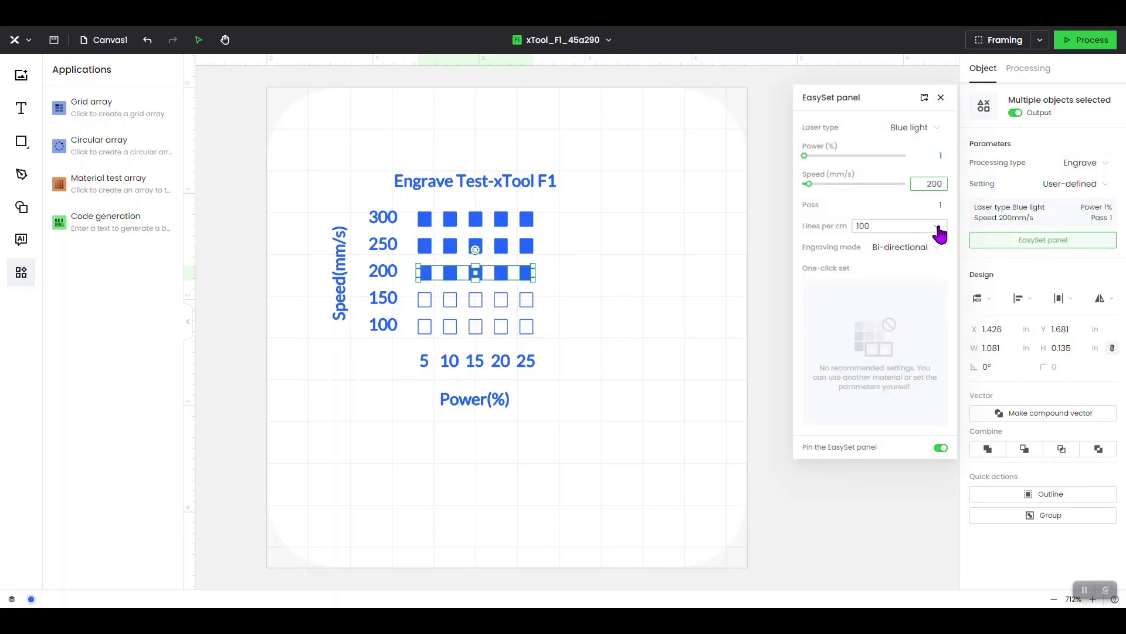
{"action": "left_click", "coordinate": [878, 345]}
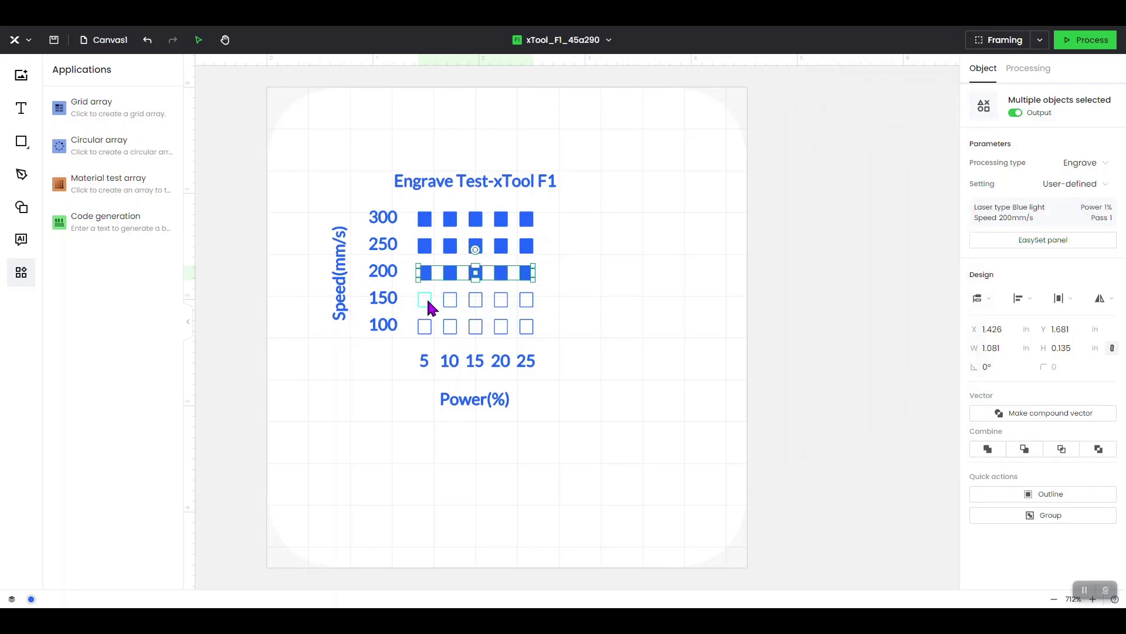
- Select all five squares in the 150 mm/s row and set their processing type to Engrave
{"action": "left_click_drag", "start_coordinate": [427, 297], "coordinate": [468, 311]}
{"action": "left_click", "coordinate": [476, 300], "text": "shift"}
{"action": "left_click", "coordinate": [501, 300], "text": "shift"}
{"action": "left_click", "coordinate": [524, 305], "text": "shift"}
{"action": "left_click", "coordinate": [1106, 162]}
{"action": "left_click", "coordinate": [1089, 205]}
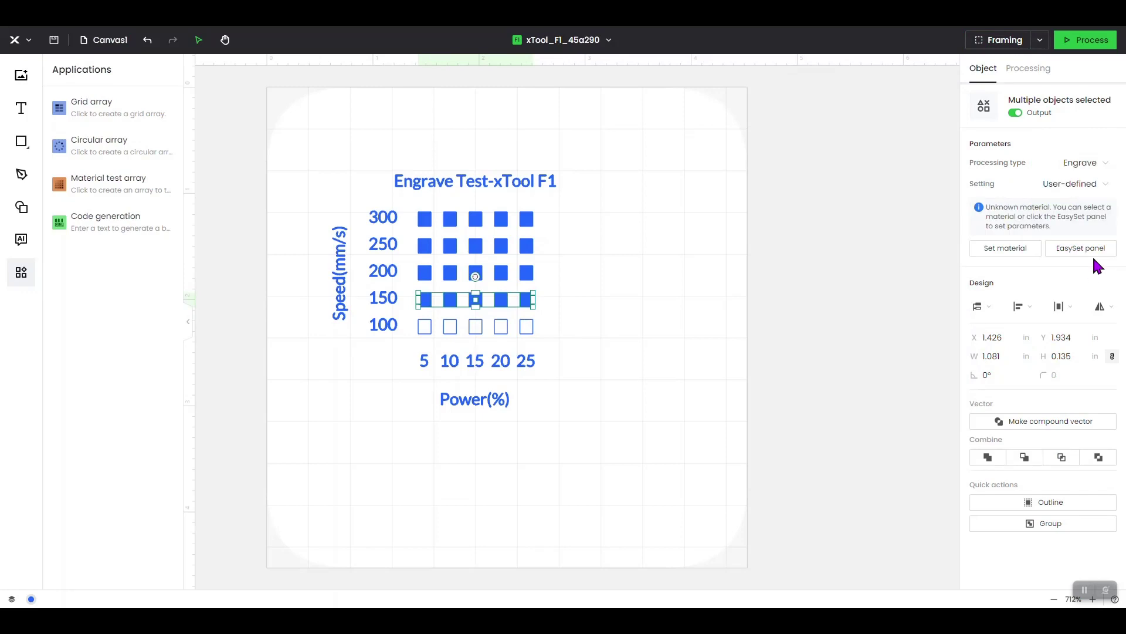
- Set the speed of the 150 row's squares to 150 mm/s and their density to 200 lines per cm
{"action": "left_click", "coordinate": [1081, 247]}
{"action": "left_click", "coordinate": [934, 184]}
{"action": "type", "text": "150"}
{"action": "left_click", "coordinate": [898, 226]}
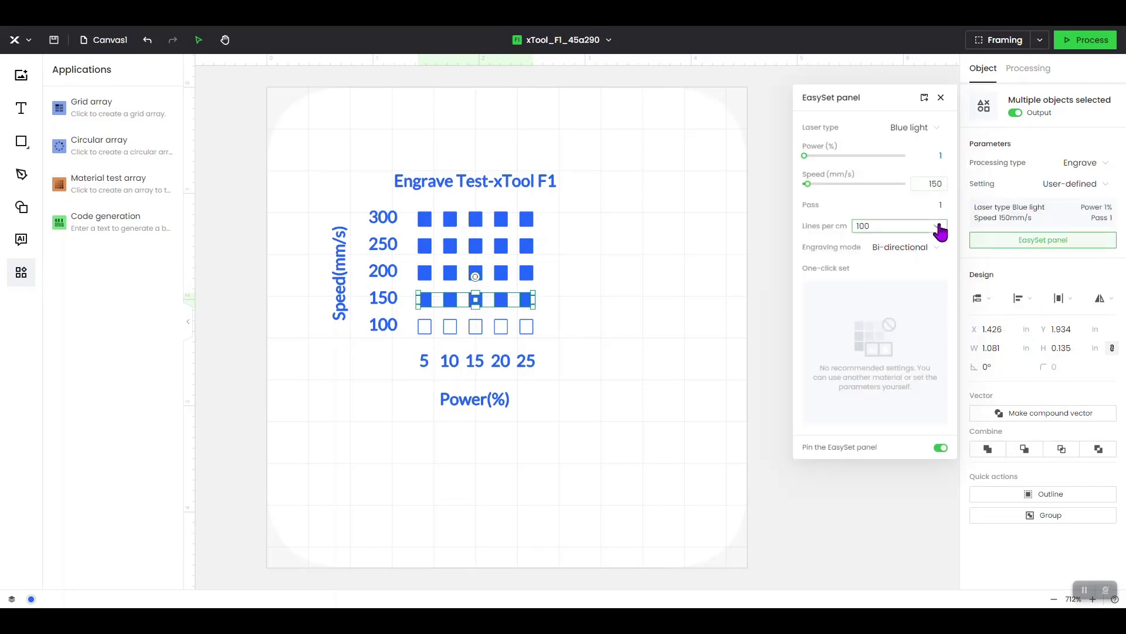
{"action": "left_click", "coordinate": [879, 346]}
{"action": "left_click", "coordinate": [940, 97]}
- Select all five squares in the 100 mm/s row and set their processing type to Engrave
{"action": "left_click", "coordinate": [424, 327]}
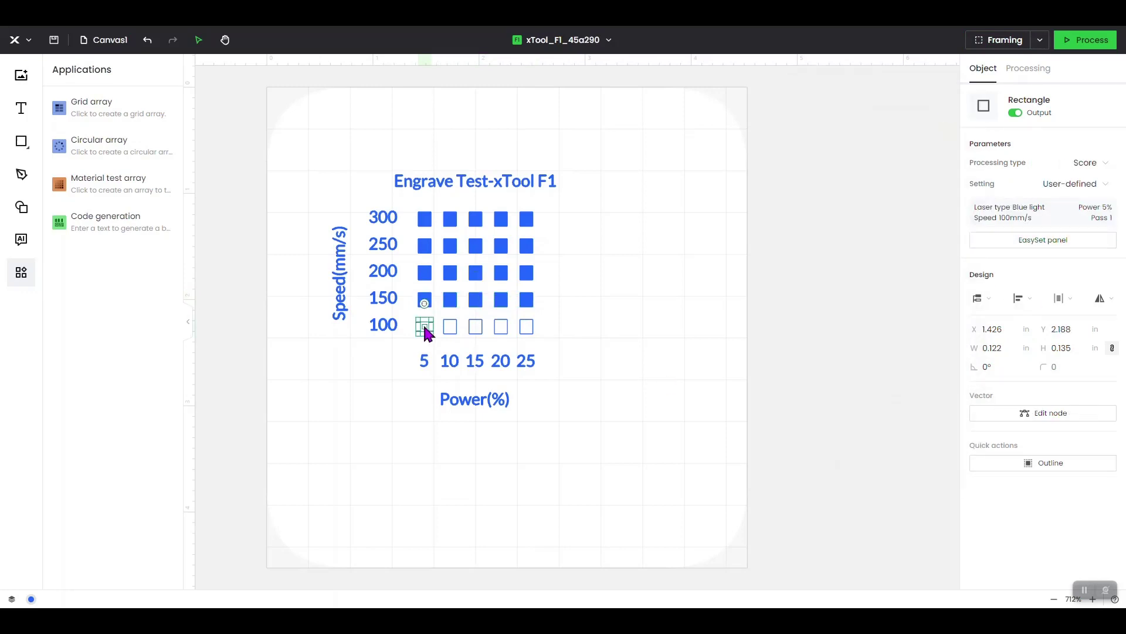
{"action": "left_click", "coordinate": [450, 326], "text": "shift"}
{"action": "left_click", "coordinate": [478, 330], "text": "shift"}
{"action": "left_click", "coordinate": [501, 326], "text": "shift"}
{"action": "left_click", "coordinate": [526, 326], "text": "shift"}
{"action": "left_click", "coordinate": [1101, 163]}
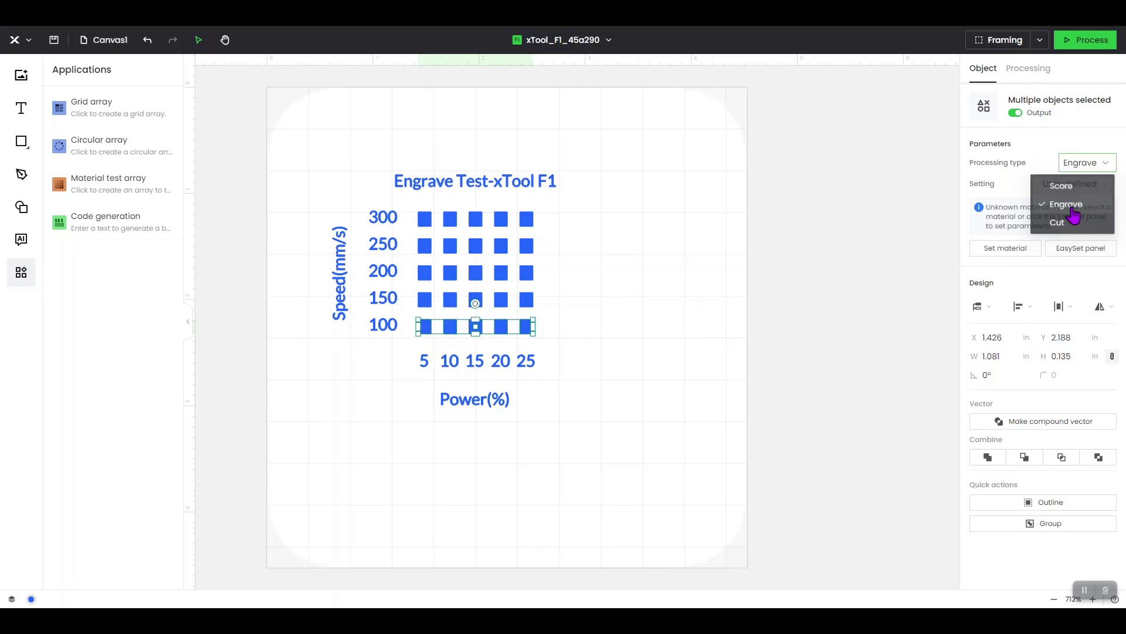
{"action": "left_click", "coordinate": [1083, 204]}
- Set the speed of the 100 row's squares to 100 mm/s and their density to 200 lines per cm
{"action": "left_click", "coordinate": [934, 184]}
{"action": "type", "text": "100"}
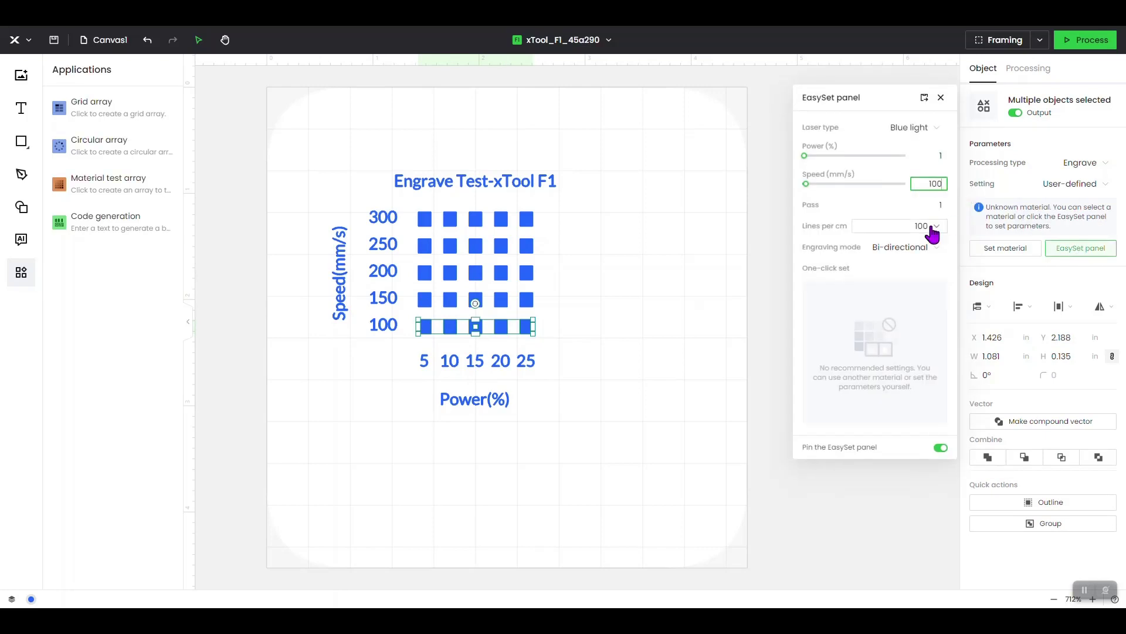
{"action": "left_click", "coordinate": [924, 226]}
{"action": "left_click", "coordinate": [883, 344]}
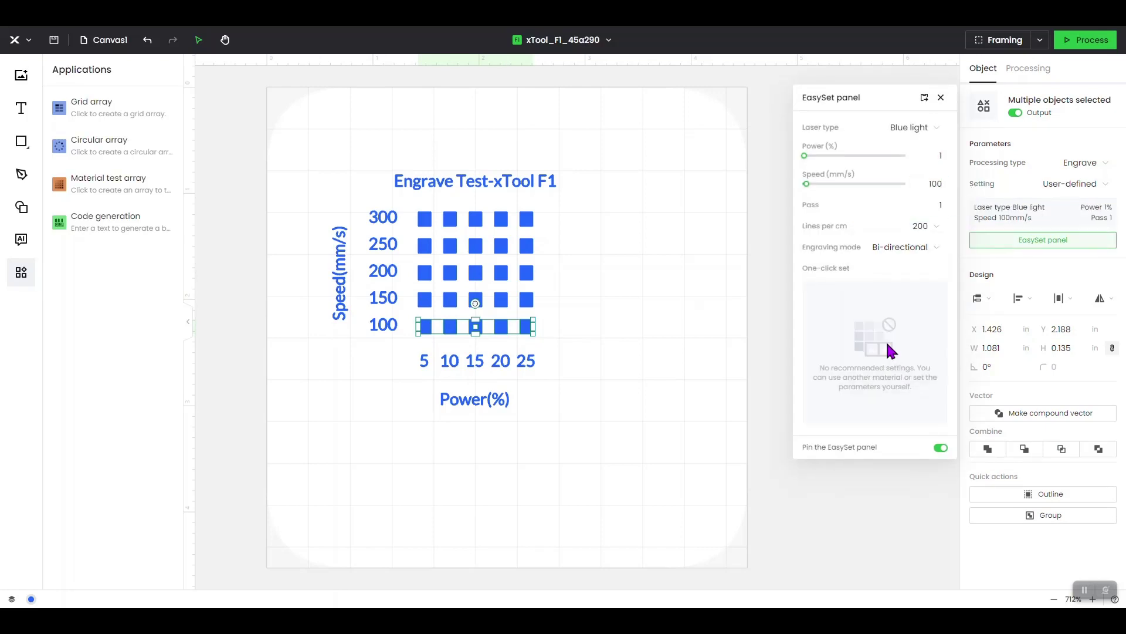
{"action": "left_click", "coordinate": [941, 99]}
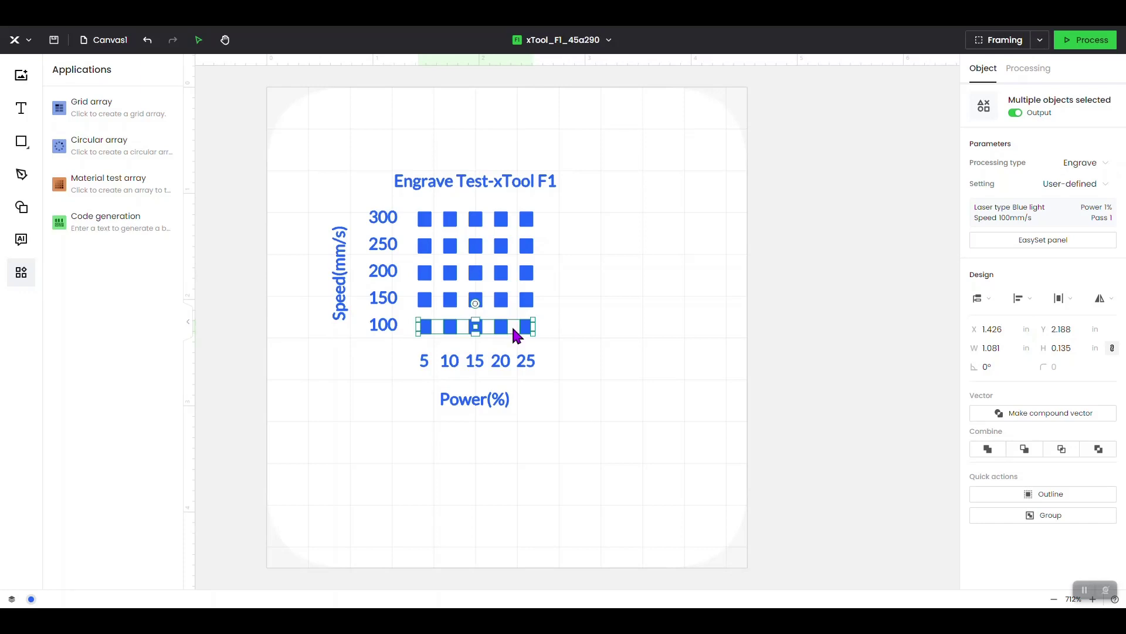
- Select all five squares in the column labelled 5 and set their power to 5%
{"action": "left_click", "coordinate": [424, 223]}
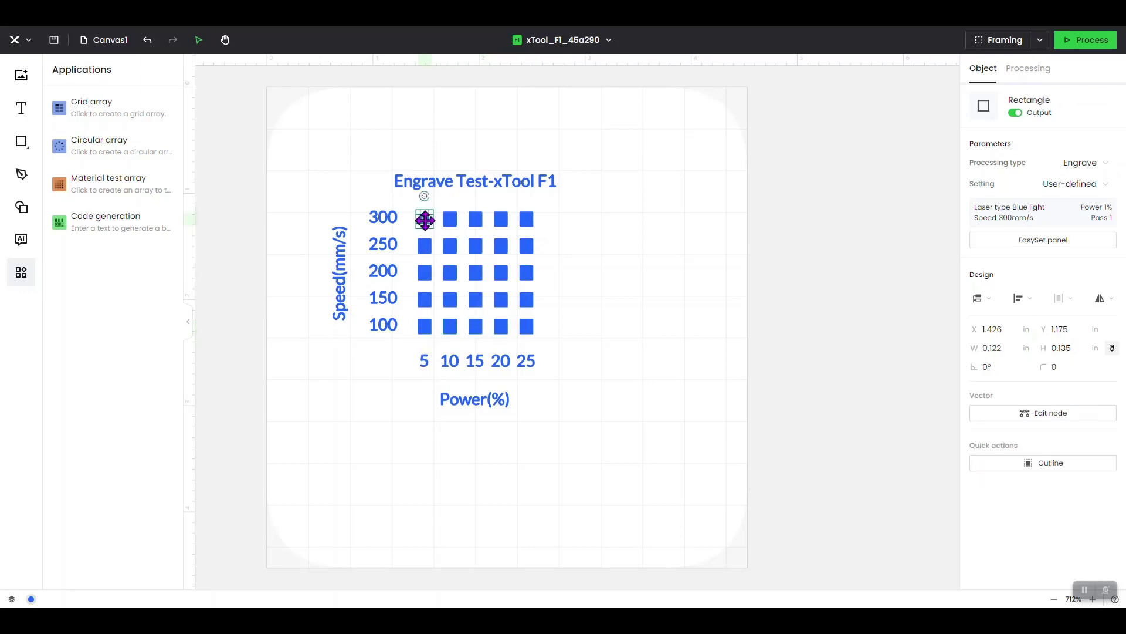
{"action": "left_click", "coordinate": [426, 249], "text": "shift"}
{"action": "left_click", "coordinate": [424, 271], "text": "shift"}
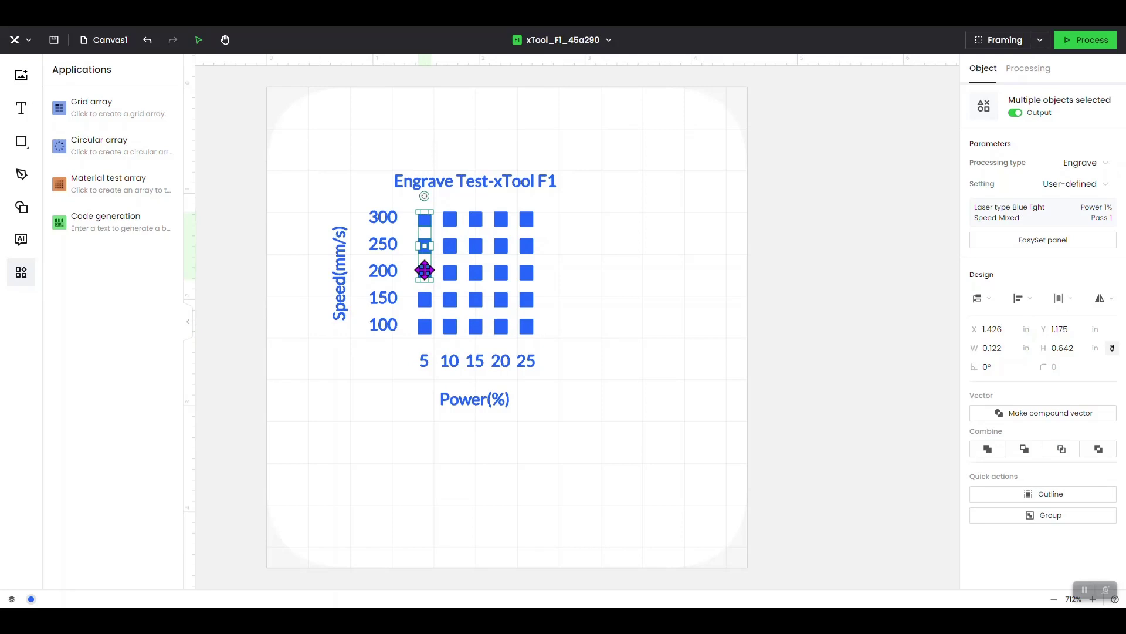
{"action": "left_click", "coordinate": [425, 302], "text": "shift"}
{"action": "left_click", "coordinate": [424, 327], "text": "shift"}
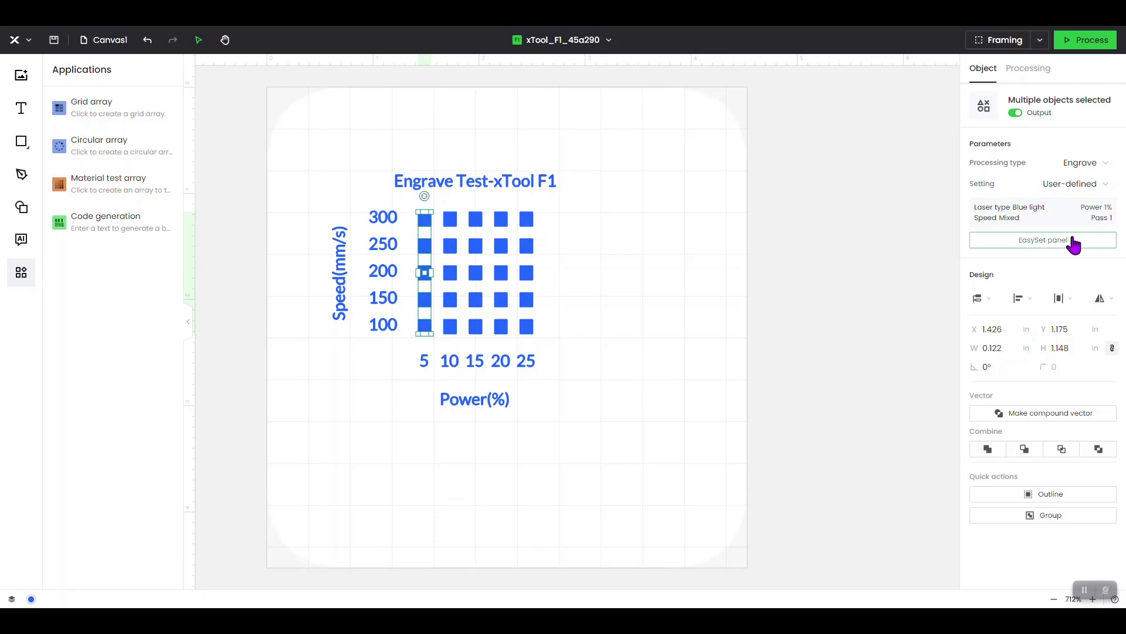
{"action": "left_click", "coordinate": [1049, 244]}
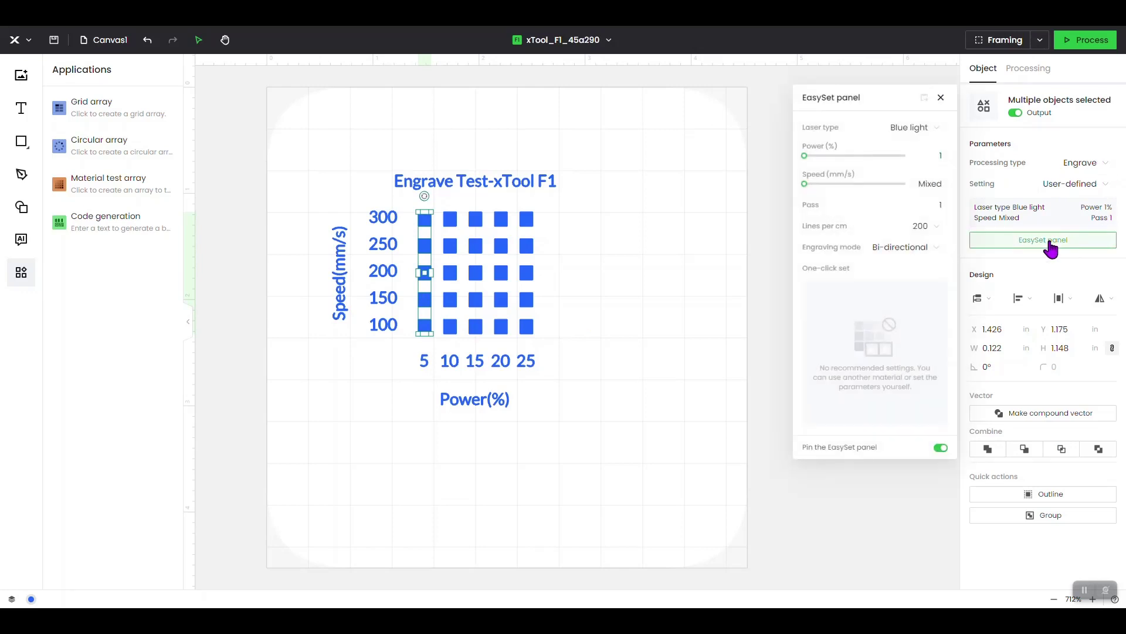
{"action": "left_click", "coordinate": [944, 158]}
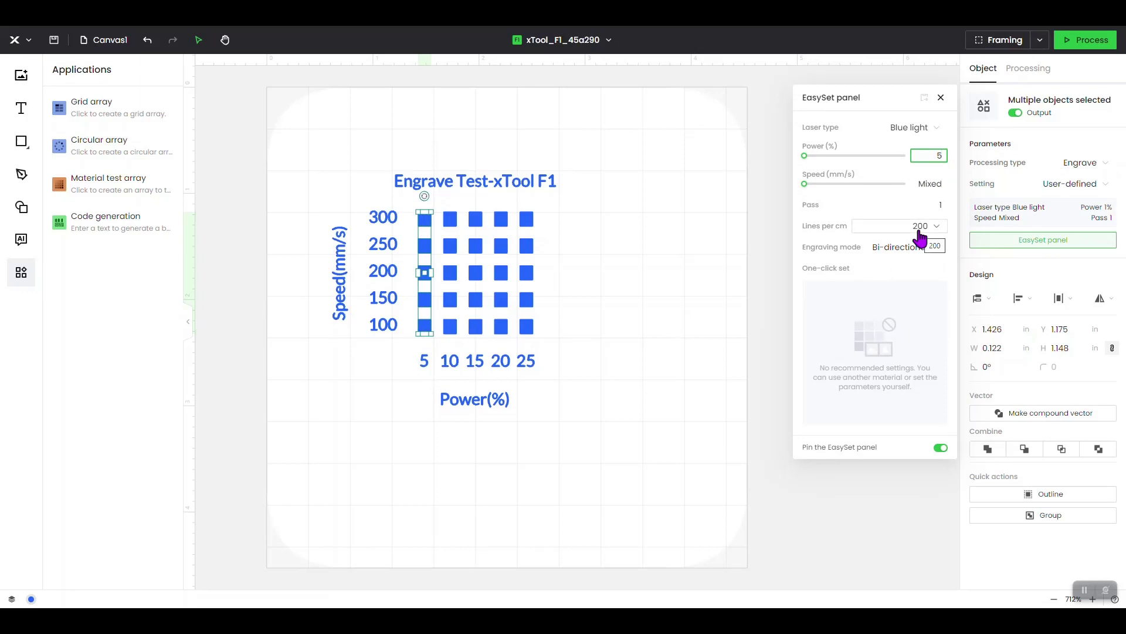
{"action": "left_click", "coordinate": [941, 98]}
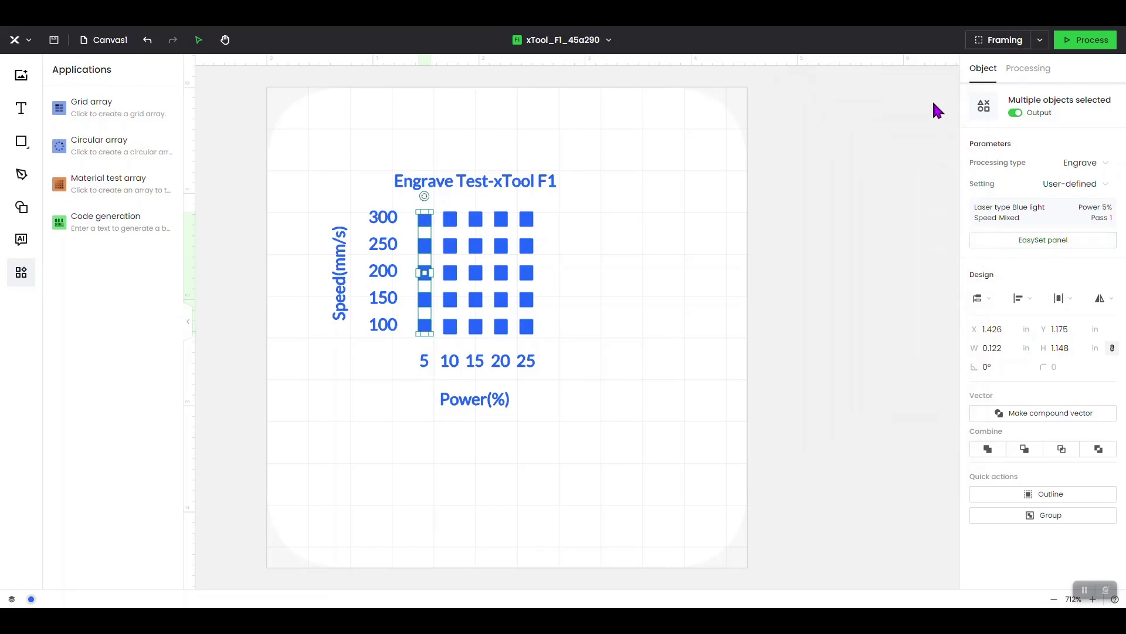
- Select all five squares in the column labelled 10 and set their power to 10%
{"action": "left_click", "coordinate": [450, 221]}
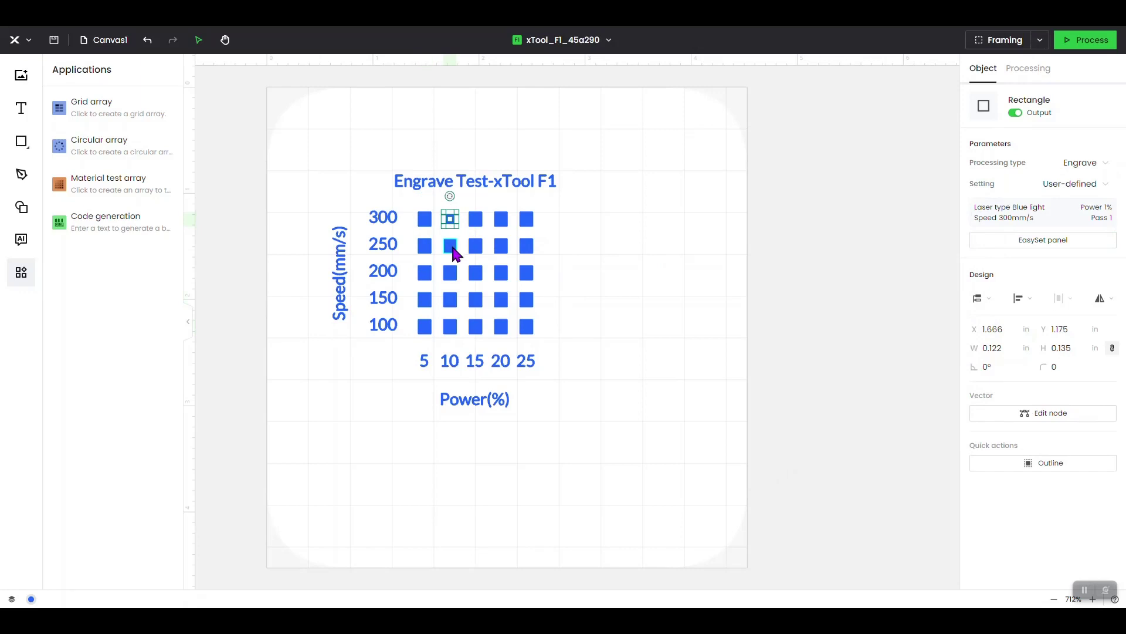
{"action": "left_click", "coordinate": [451, 246], "text": "shift"}
{"action": "left_click_drag", "start_coordinate": [451, 269], "coordinate": [456, 333]}
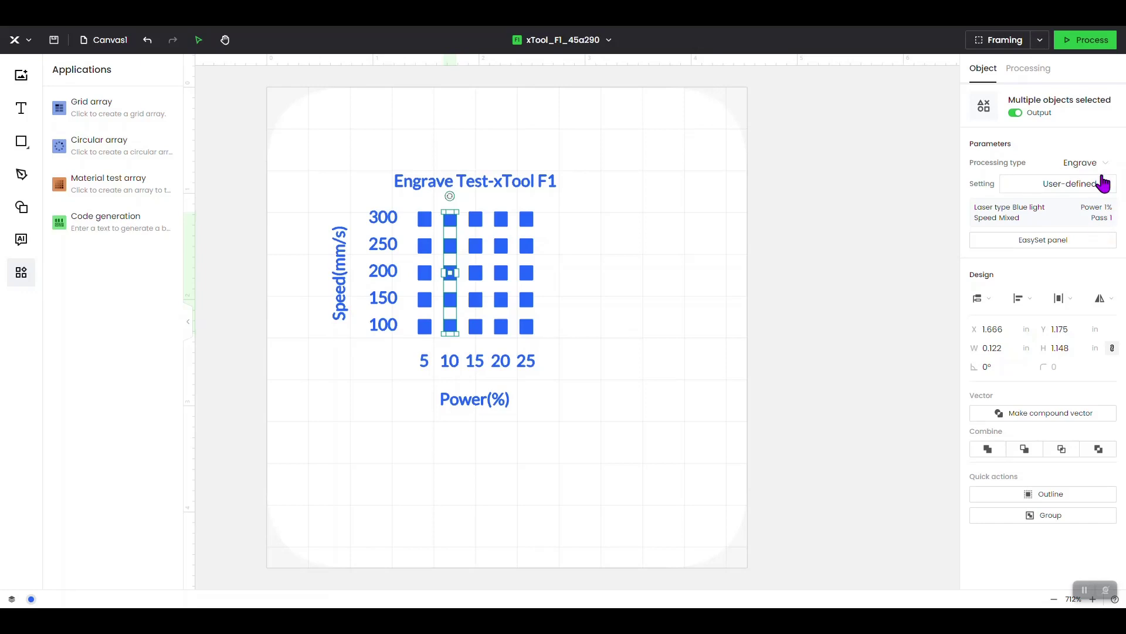
{"action": "left_click", "coordinate": [1056, 251]}
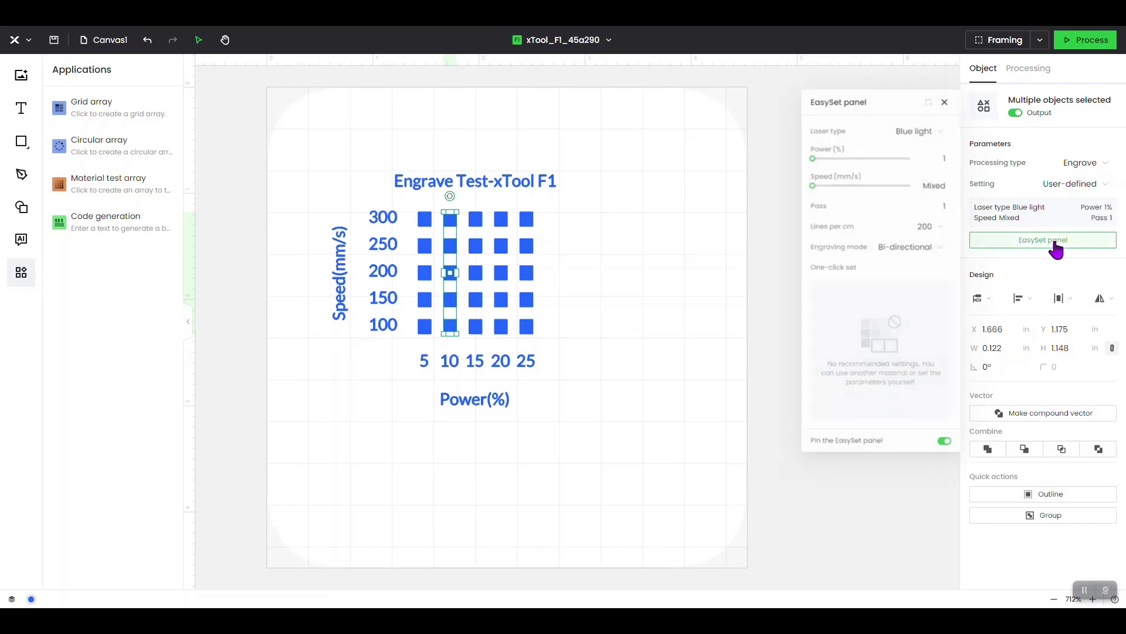
{"action": "left_click", "coordinate": [937, 155]}
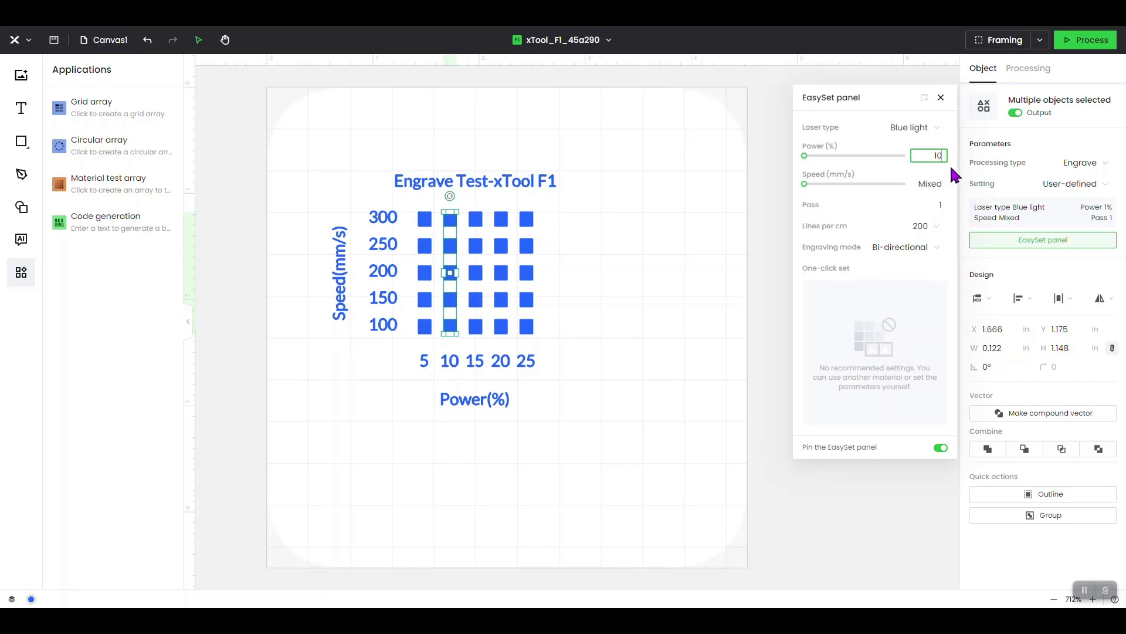
{"action": "left_click", "coordinate": [941, 98]}
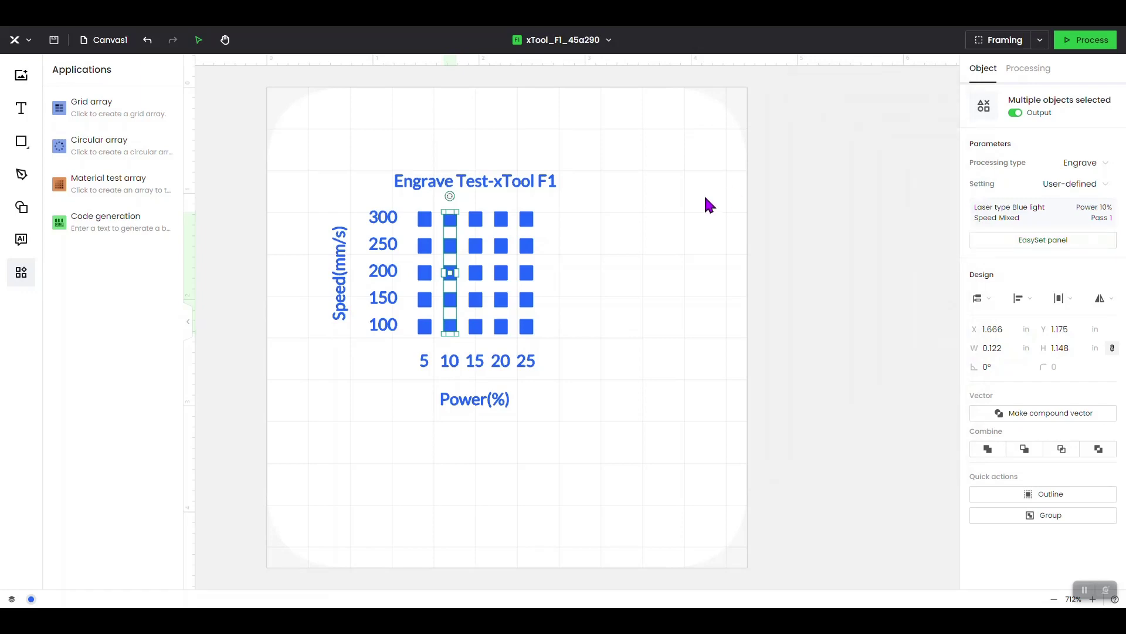
- Select all five squares in the column labelled 15 and set their power to 15%
{"action": "left_click", "coordinate": [478, 218]}
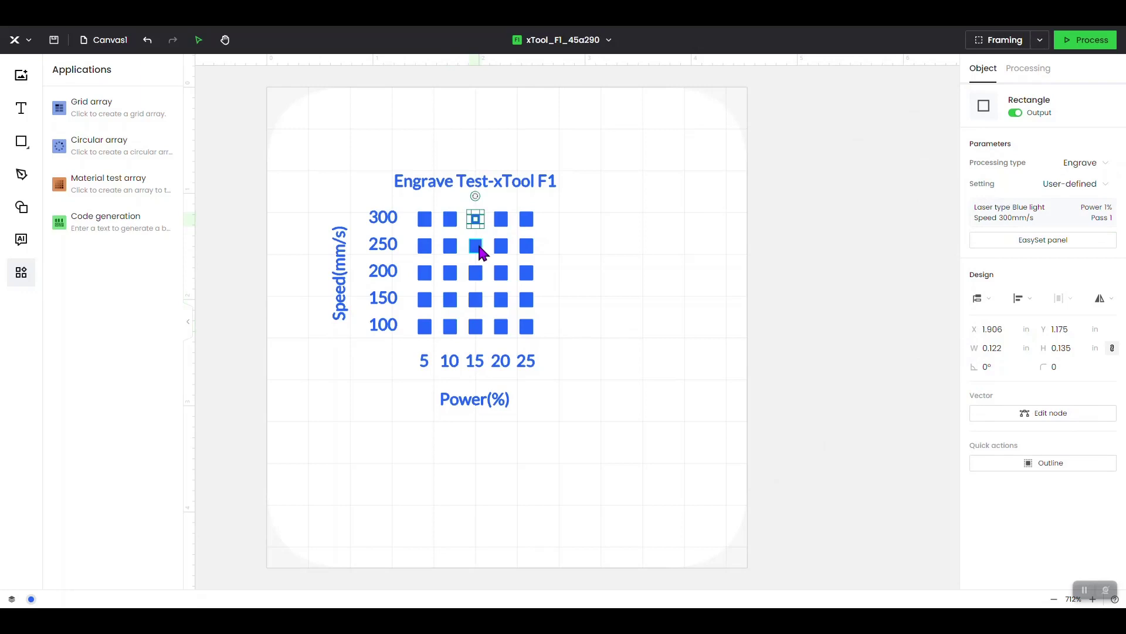
{"action": "left_click", "coordinate": [480, 252], "text": "shift"}
{"action": "left_click", "coordinate": [477, 271], "text": "shift"}
{"action": "left_click", "coordinate": [476, 298], "text": "shift"}
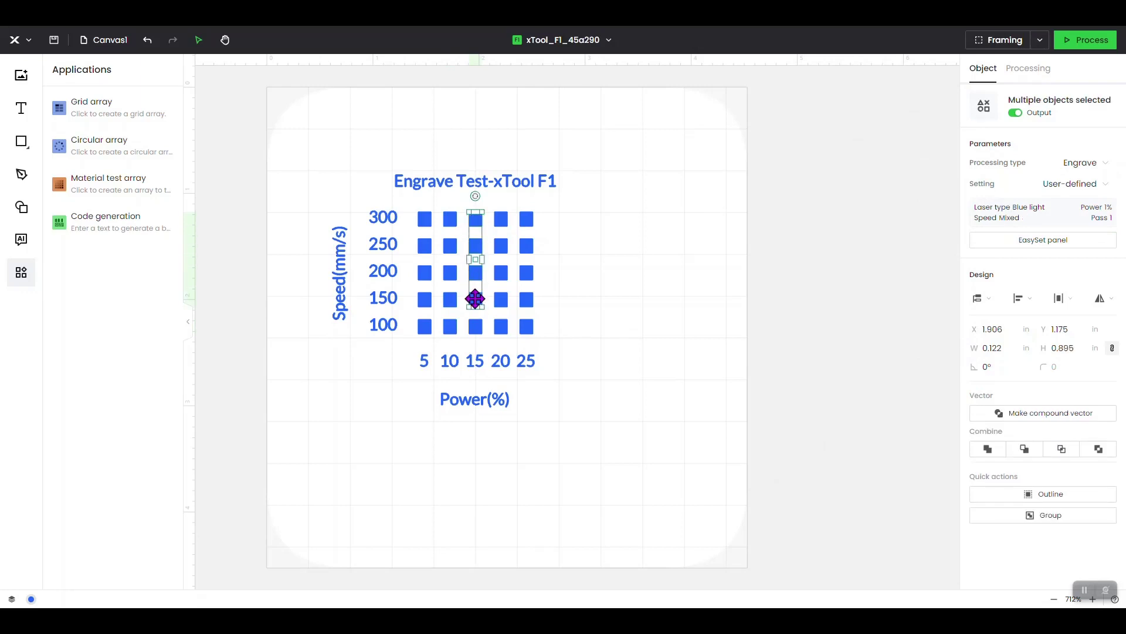
{"action": "left_click", "coordinate": [475, 329], "text": "shift"}
{"action": "left_click", "coordinate": [1105, 185]}
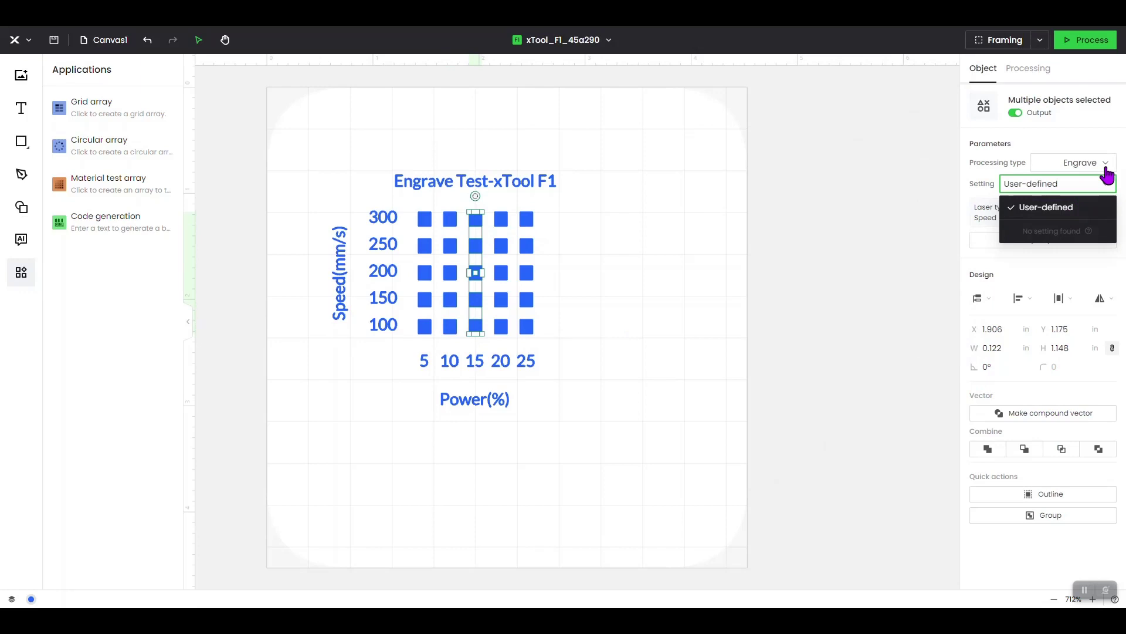
{"action": "left_click", "coordinate": [1105, 164]}
{"action": "left_click", "coordinate": [1072, 209]}
{"action": "left_click", "coordinate": [1055, 240]}
{"action": "double_click", "coordinate": [940, 155]}
{"action": "type", "text": "15"}
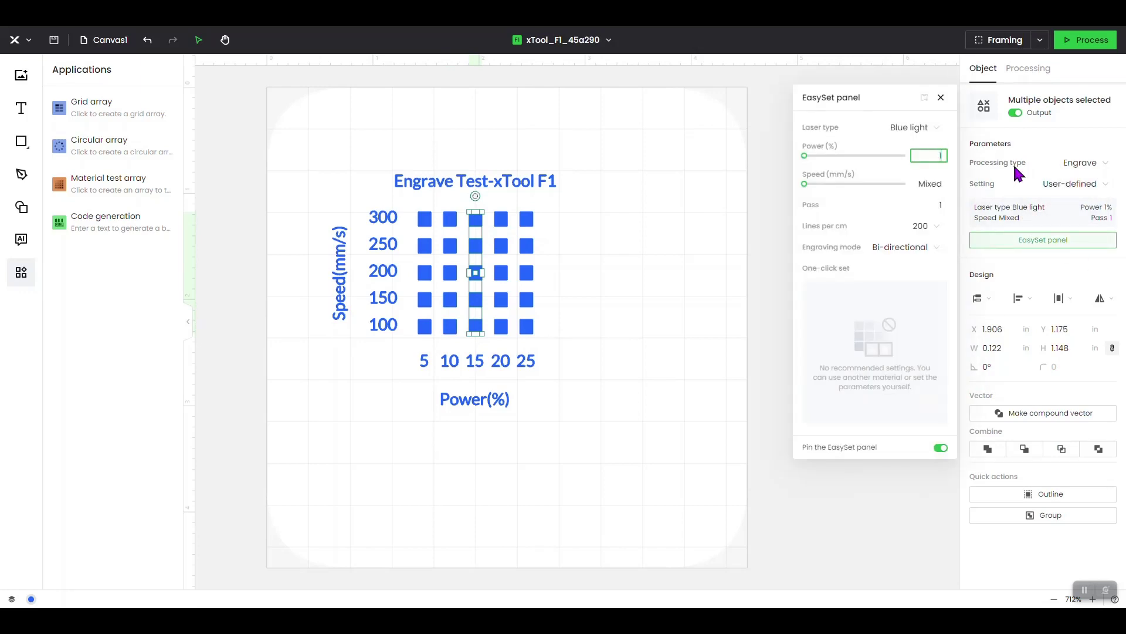
{"action": "left_click", "coordinate": [941, 97]}
- Select all five squares in the column labelled 20 and set their power to 20%
{"action": "left_click", "coordinate": [501, 219]}
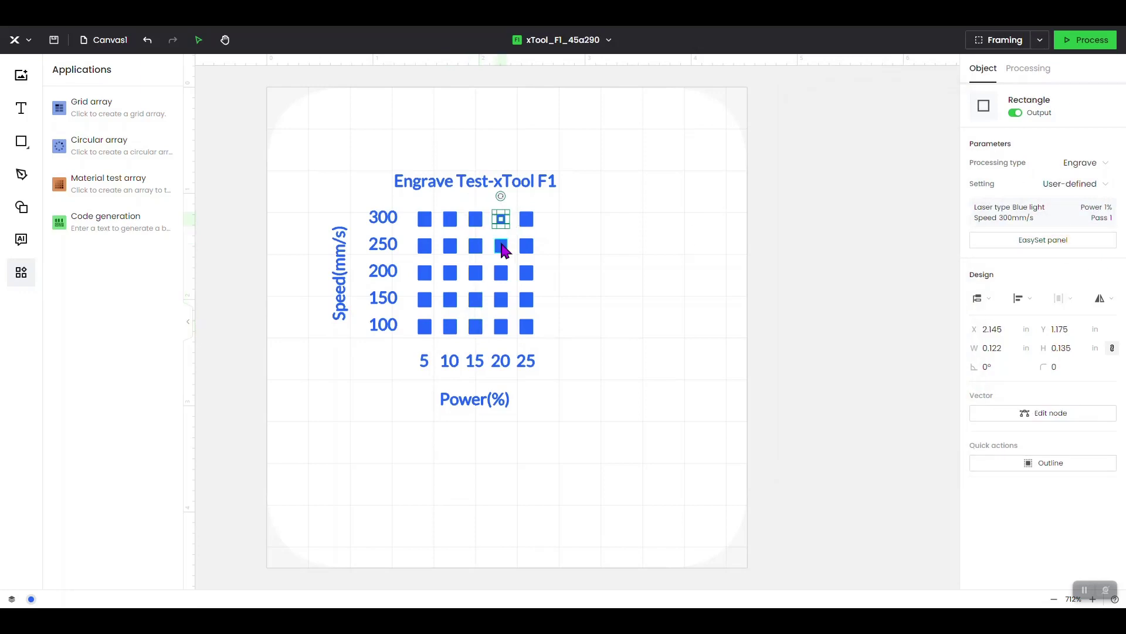
{"action": "left_click", "coordinate": [501, 245], "text": "shift"}
{"action": "left_click", "coordinate": [501, 273], "text": "shift"}
{"action": "left_click", "coordinate": [501, 299], "text": "shift"}
{"action": "left_click", "coordinate": [501, 326], "text": "shift"}
{"action": "left_click", "coordinate": [1050, 239]}
{"action": "double_click", "coordinate": [937, 154]}
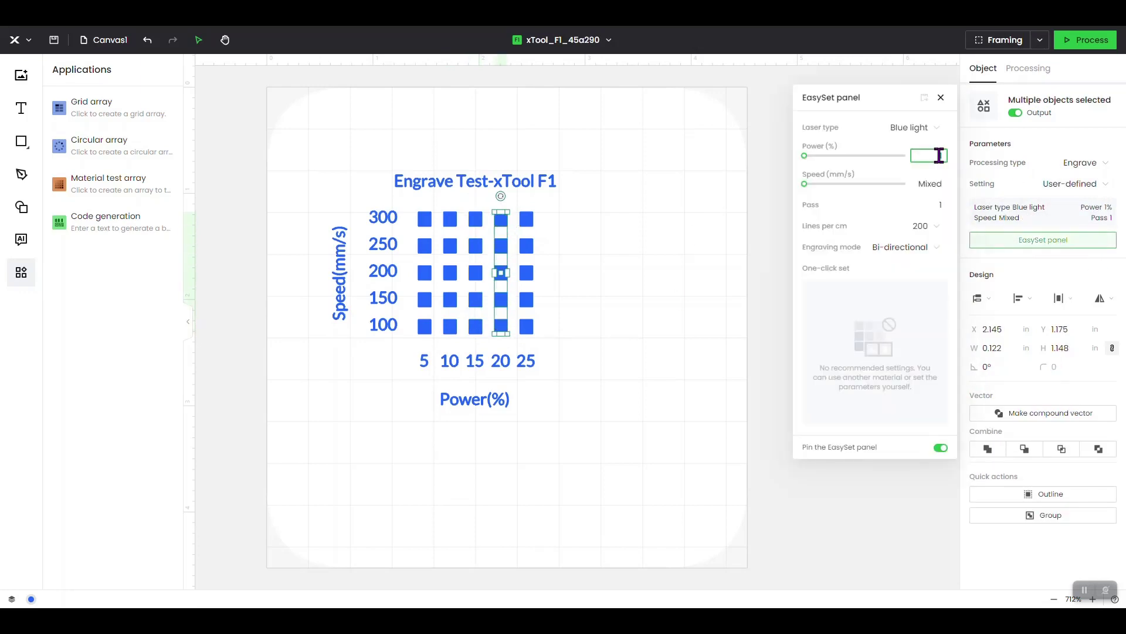
{"action": "type", "text": "20"}
{"action": "left_click", "coordinate": [941, 98]}
- Select all five squares in the column labelled 25 and set their power to 25%
{"action": "left_click", "coordinate": [527, 219]}
{"action": "left_click", "coordinate": [527, 245], "text": "shift"}
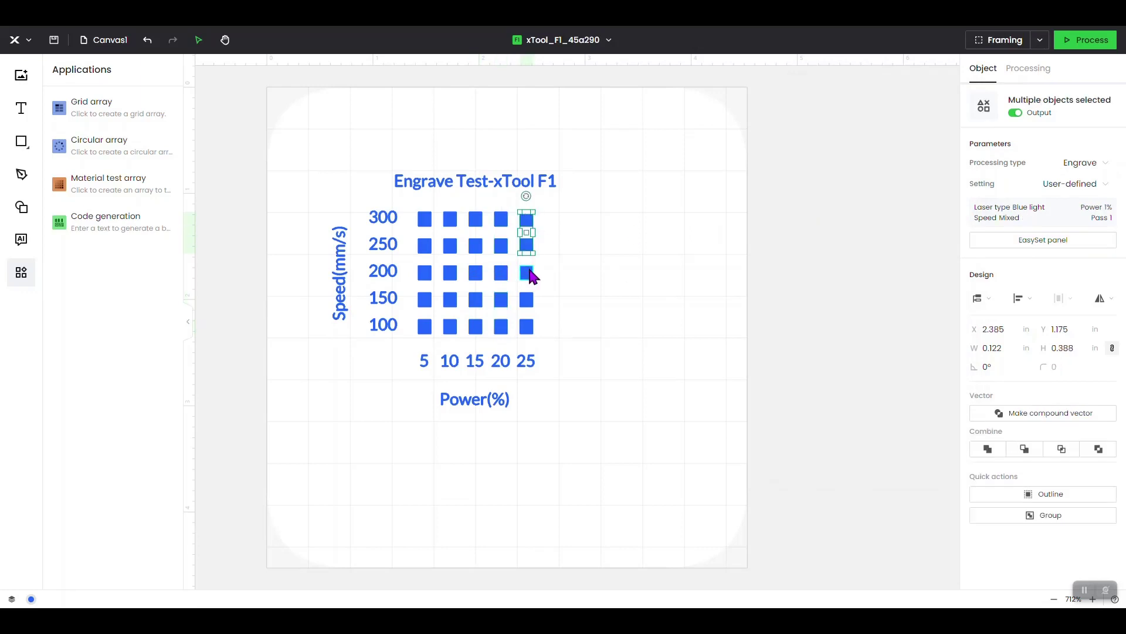
{"action": "left_click", "coordinate": [527, 273], "text": "shift"}
{"action": "left_click", "coordinate": [527, 300], "text": "shift"}
{"action": "left_click", "coordinate": [526, 326], "text": "shift"}
{"action": "left_click", "coordinate": [1050, 239]}
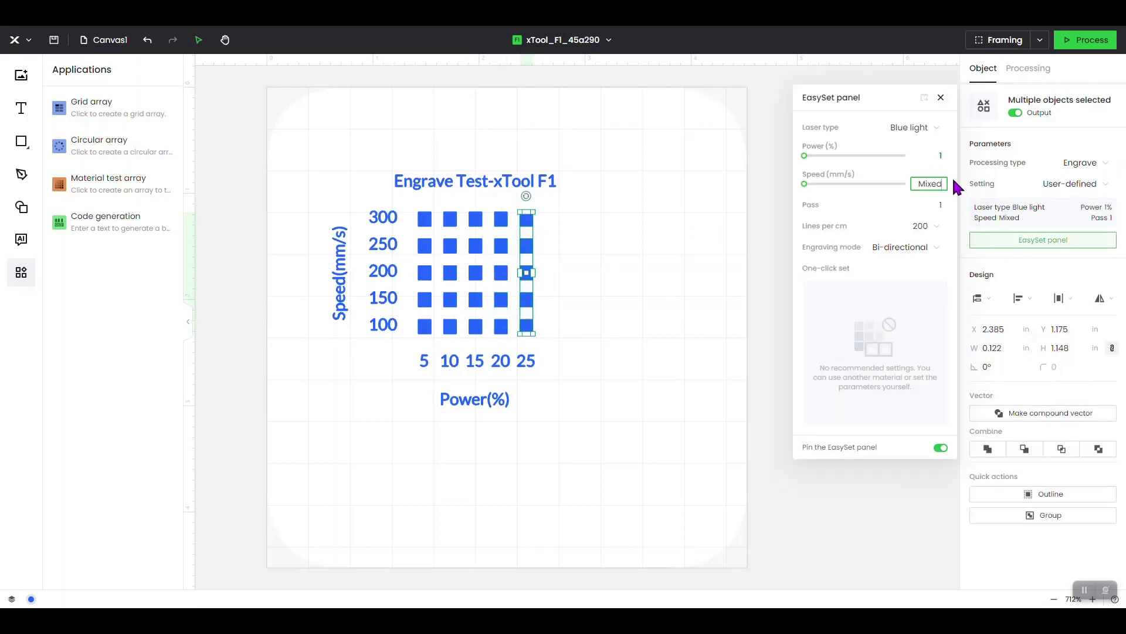
{"action": "left_click", "coordinate": [940, 98]}
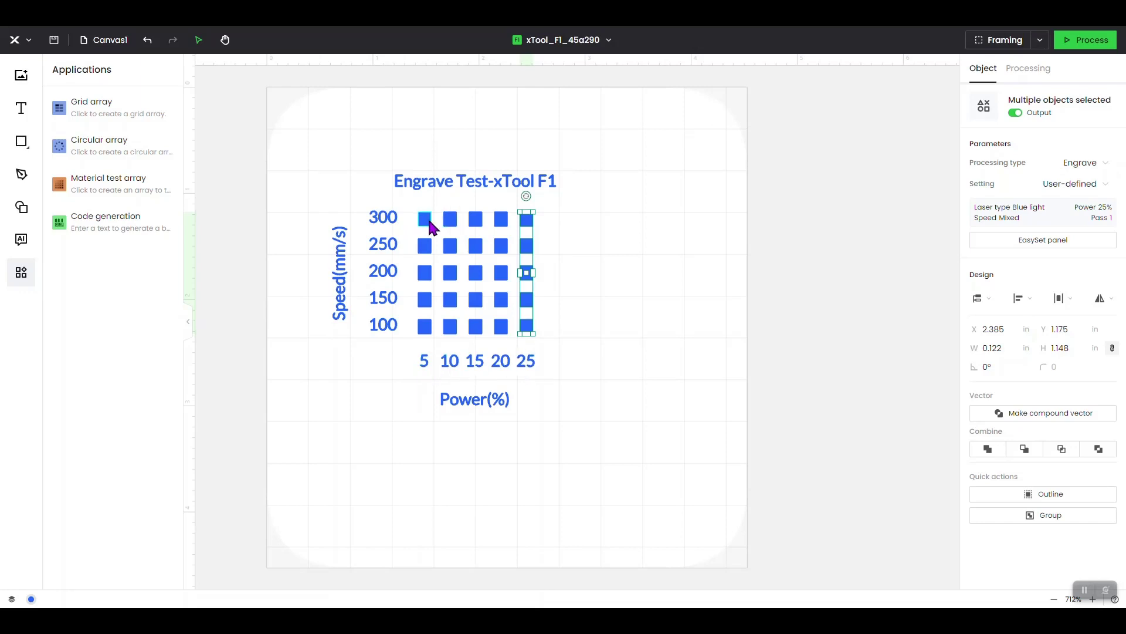
- Check the laser settings of the single square where the 300 row meets the 5 column
{"action": "left_click", "coordinate": [669, 308]}
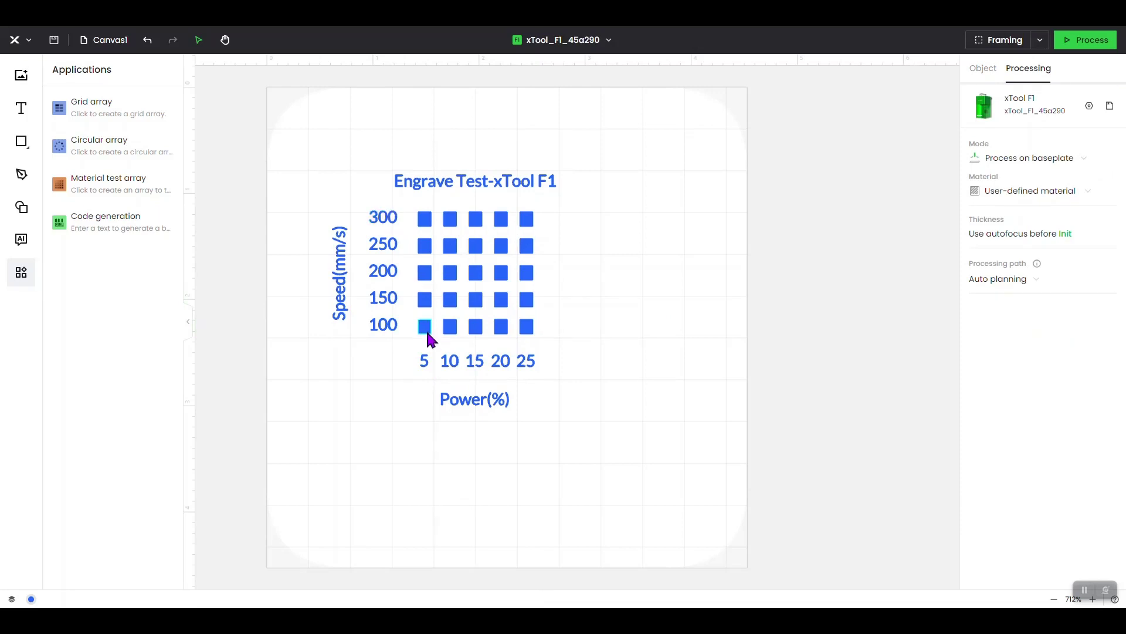
{"action": "left_click", "coordinate": [426, 221]}
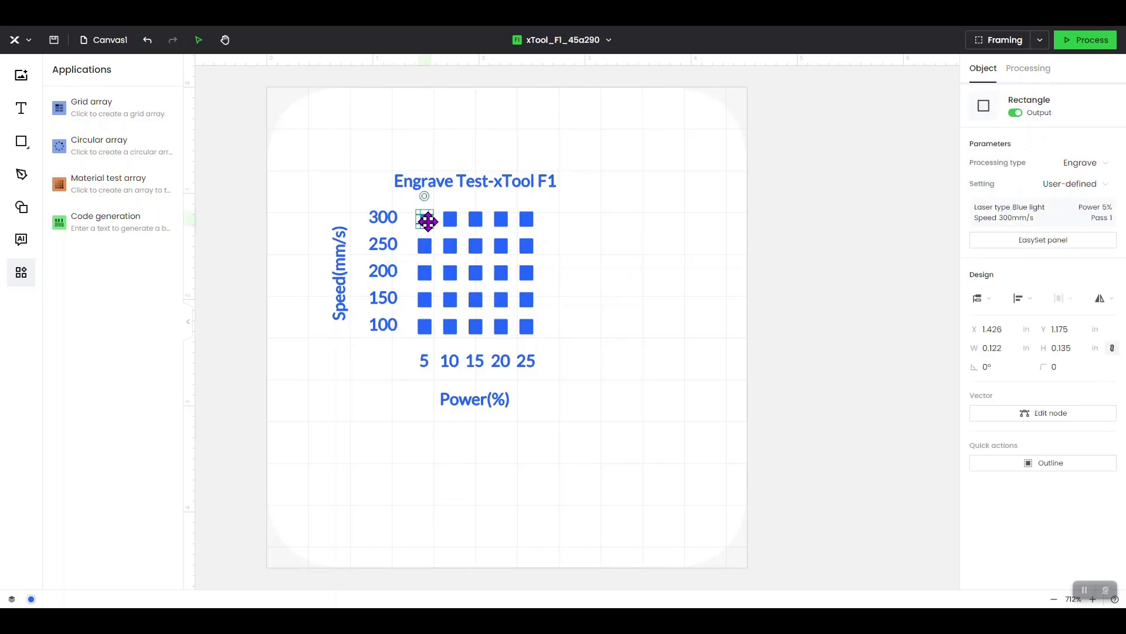
{"action": "left_click", "coordinate": [1056, 242]}
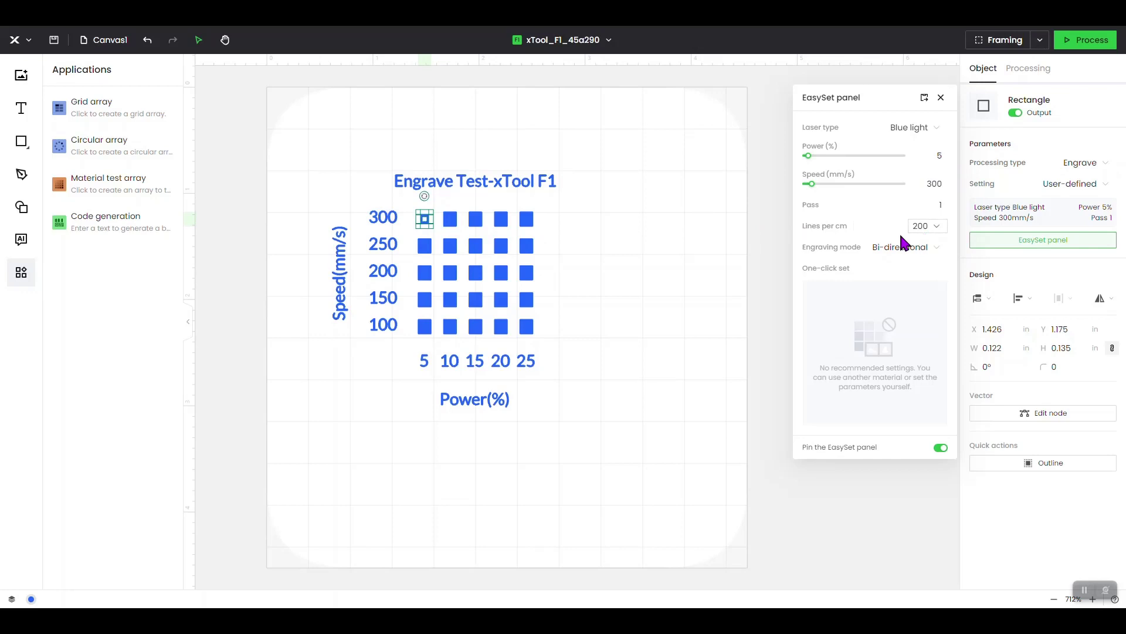
- Check the laser settings of the squares where the 10 column meets the 300 and 250 rows, and close the settings window
{"action": "left_click", "coordinate": [450, 225]}
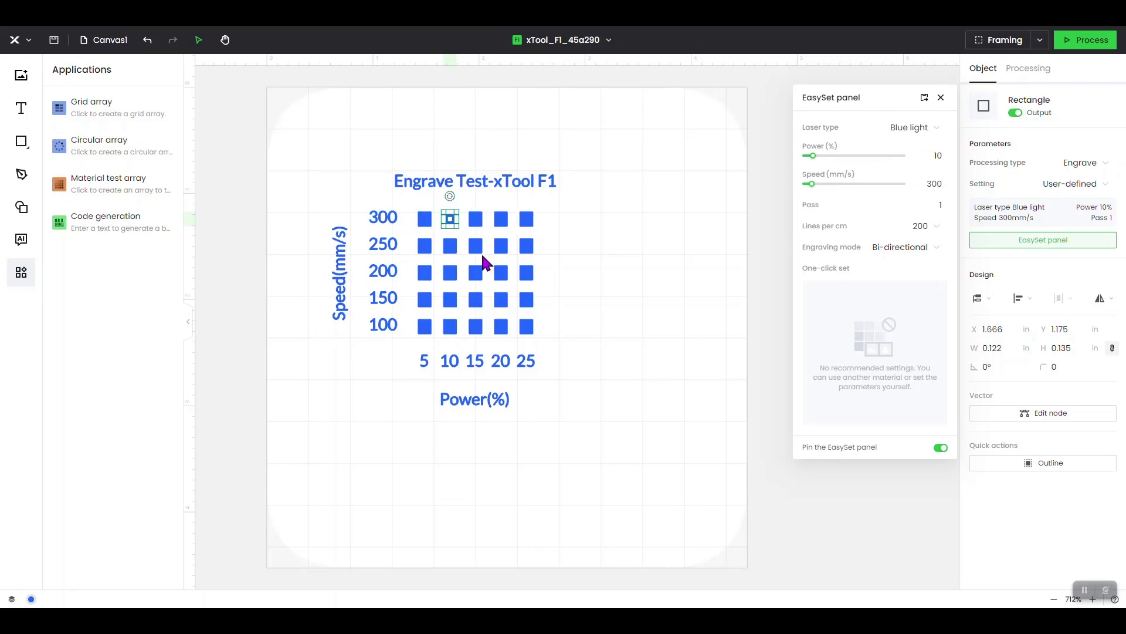
{"action": "left_click", "coordinate": [451, 249]}
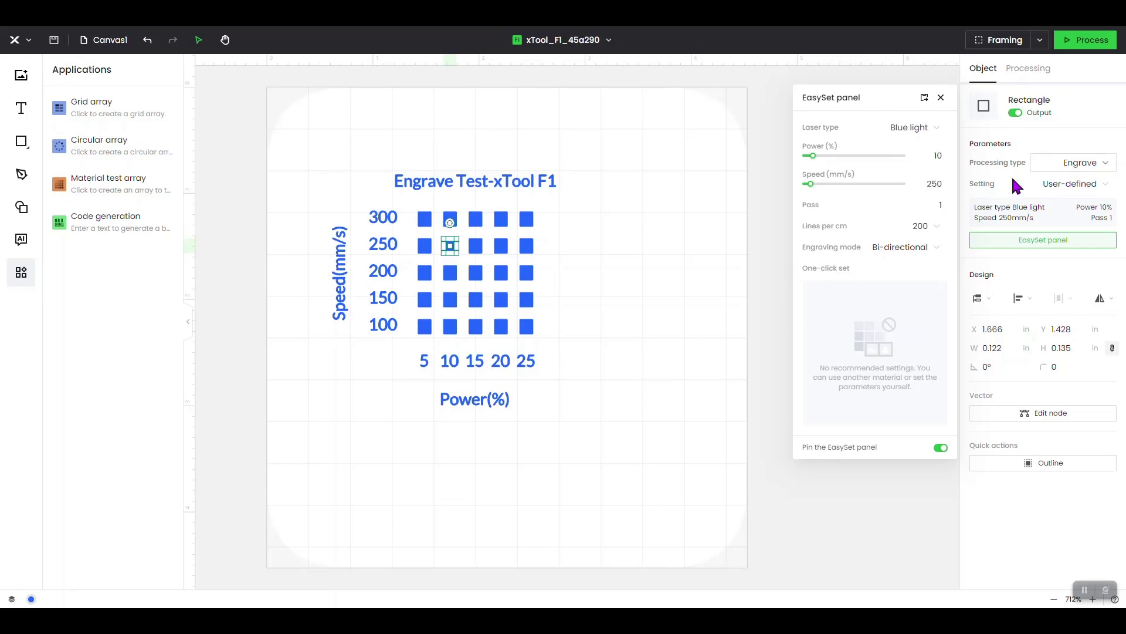
{"action": "left_click", "coordinate": [941, 98]}
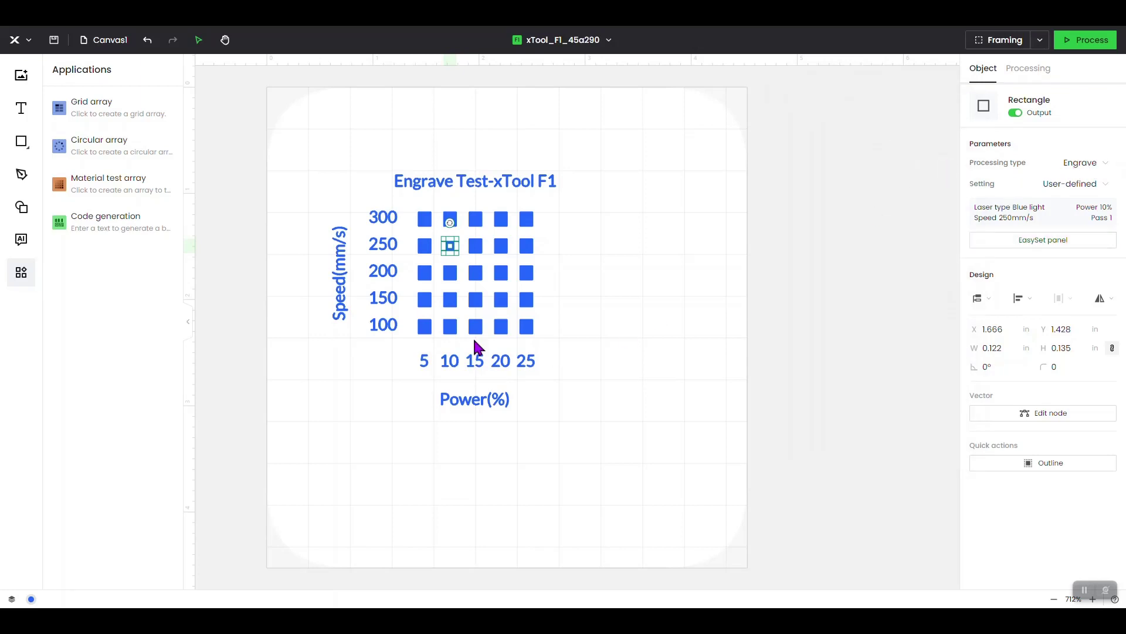
- Group all the squares, number labels, axis titles and heading of the engrave test into one object, and deselect it
{"action": "left_click_drag", "start_coordinate": [283, 126], "coordinate": [621, 459]}
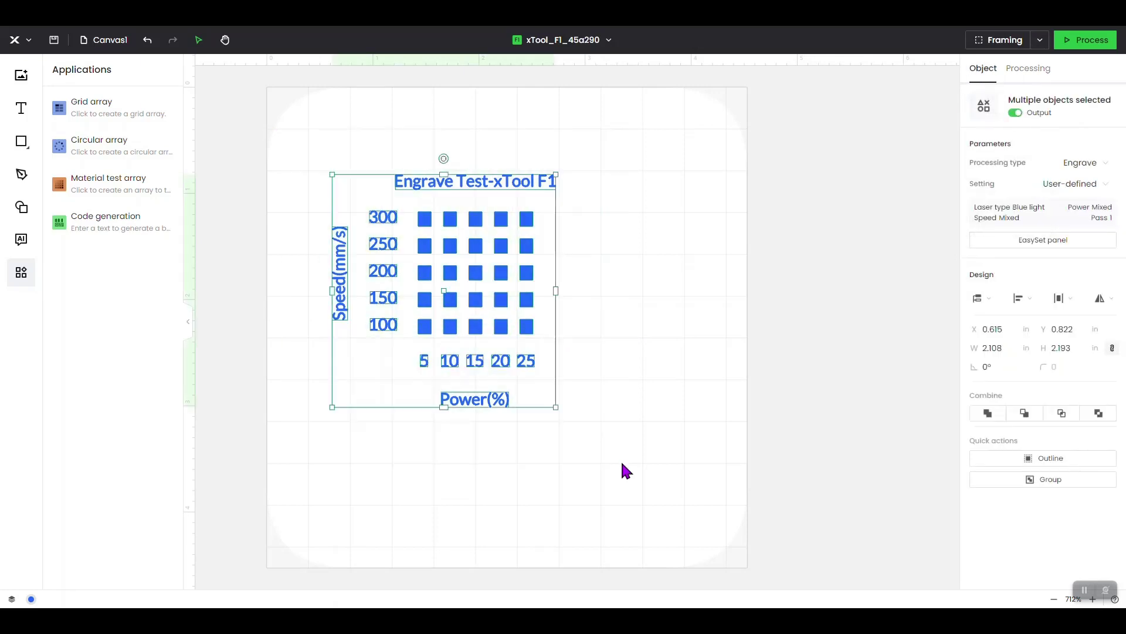
{"action": "left_click", "coordinate": [1059, 483]}
{"action": "left_click", "coordinate": [558, 426]}
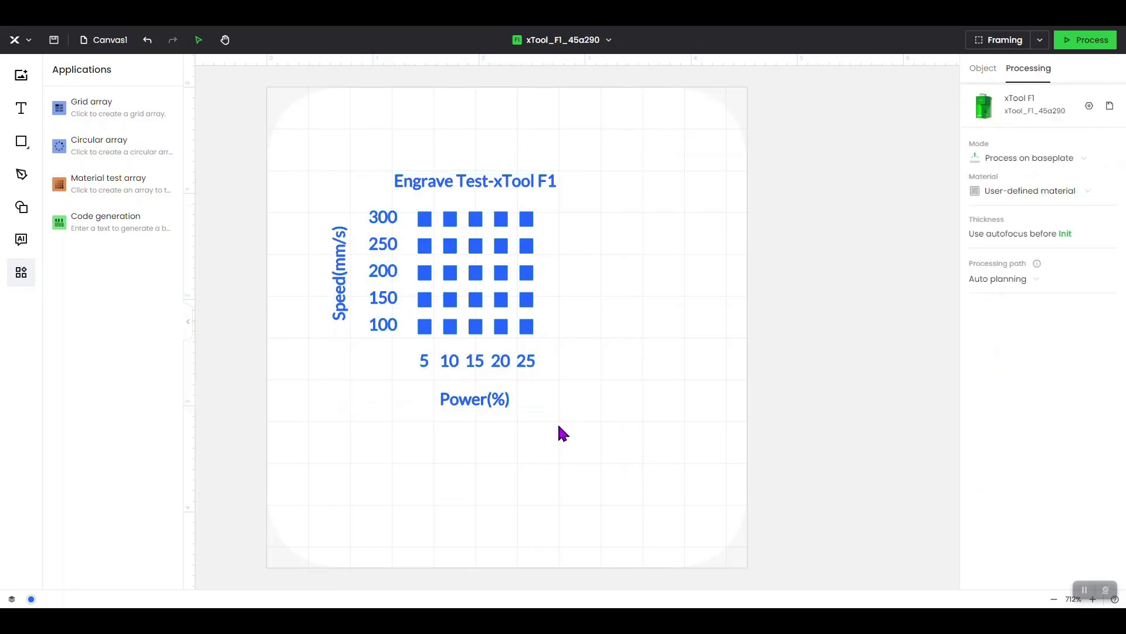
- Resize the grouped test grid to 2 in wide and 2 in high, with the aspect ratio unlocked for the height
{"action": "left_click", "coordinate": [533, 359]}
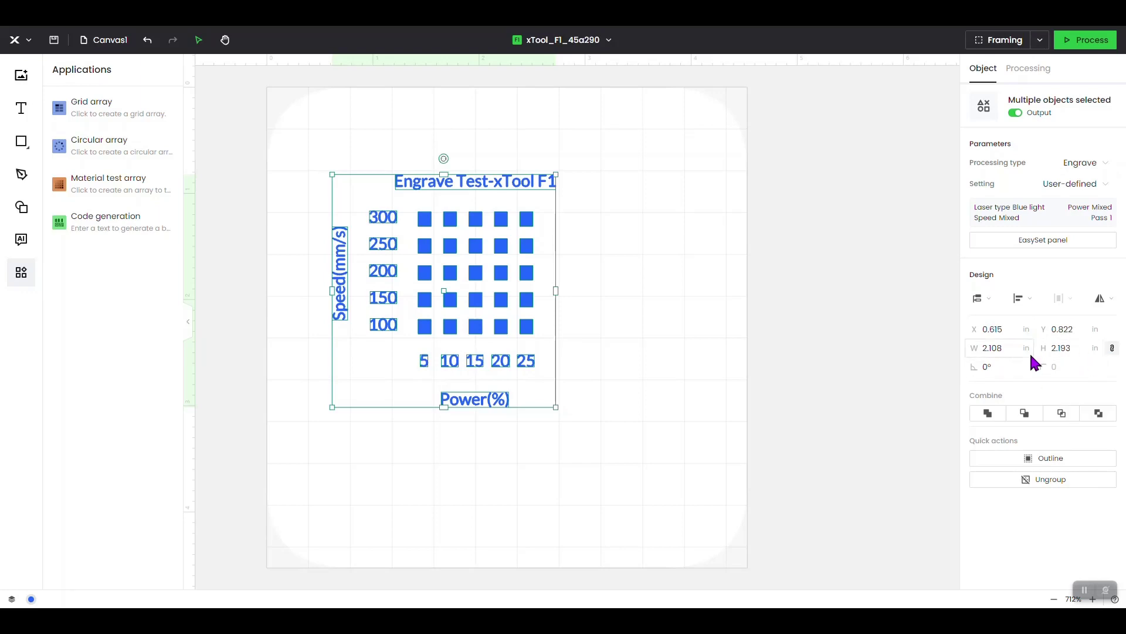
{"action": "type", "text": "2"}
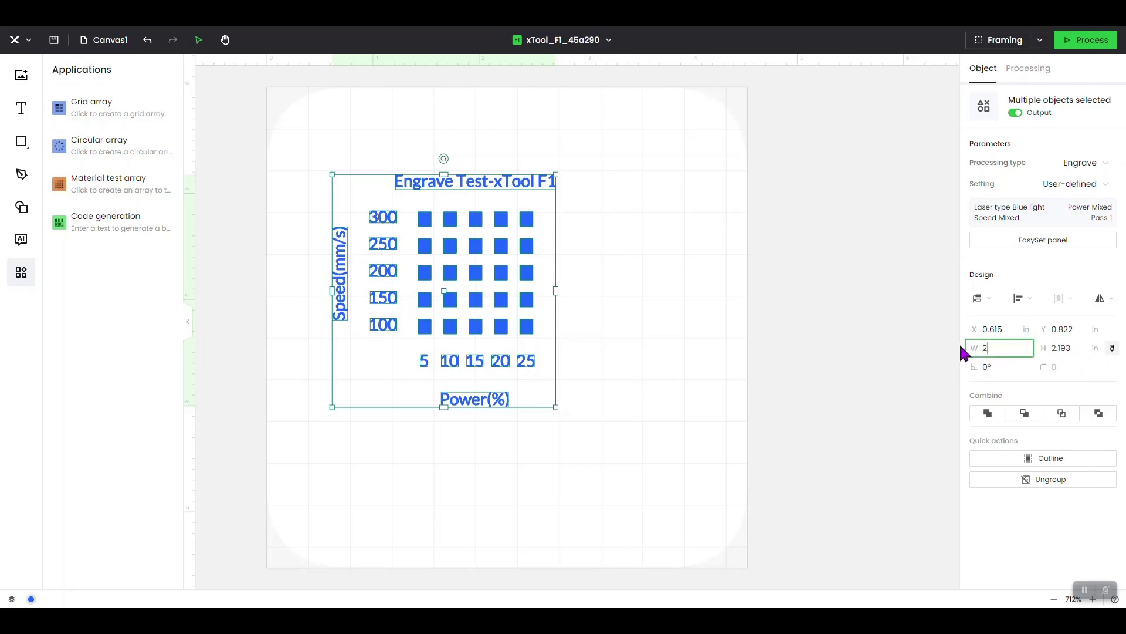
{"action": "left_click", "coordinate": [1084, 347]}
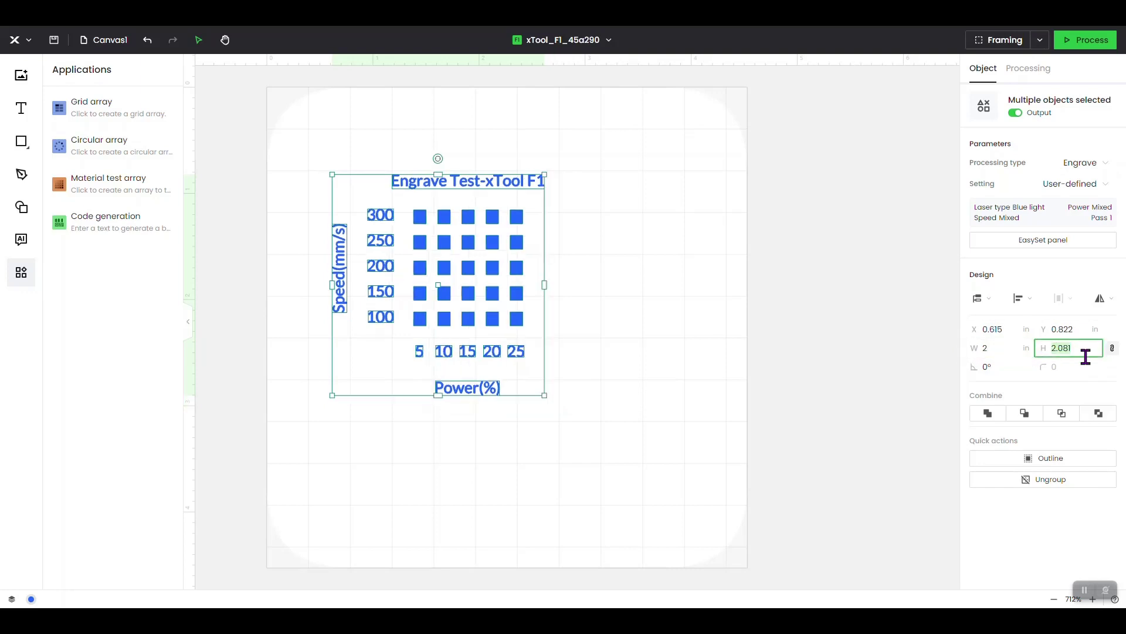
{"action": "left_click", "coordinate": [1112, 350]}
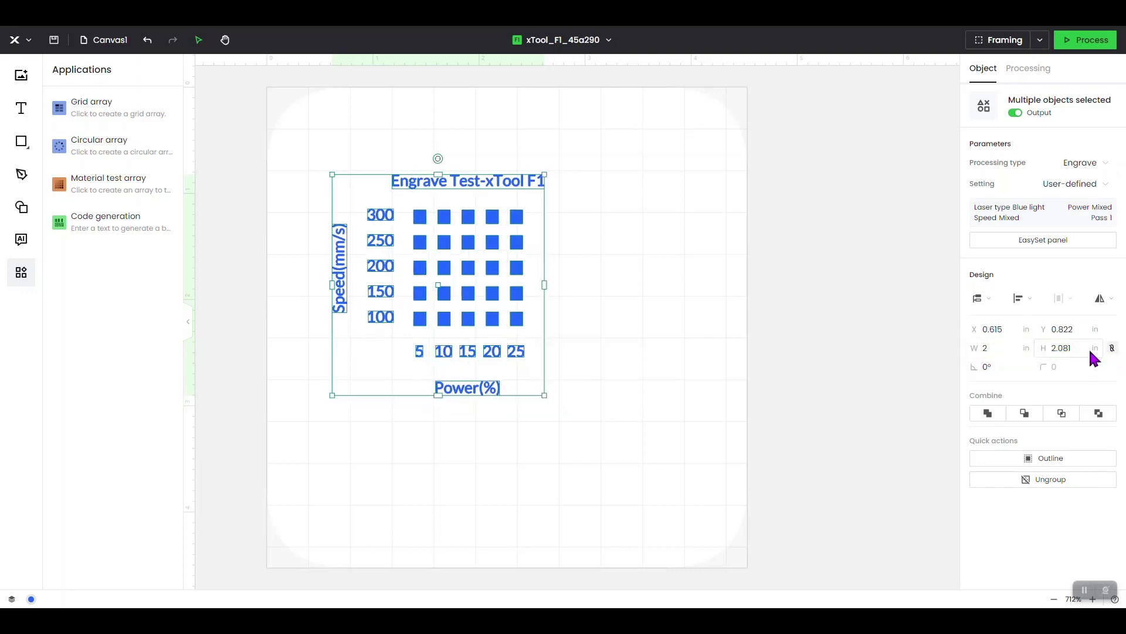
{"action": "left_click", "coordinate": [1071, 347]}
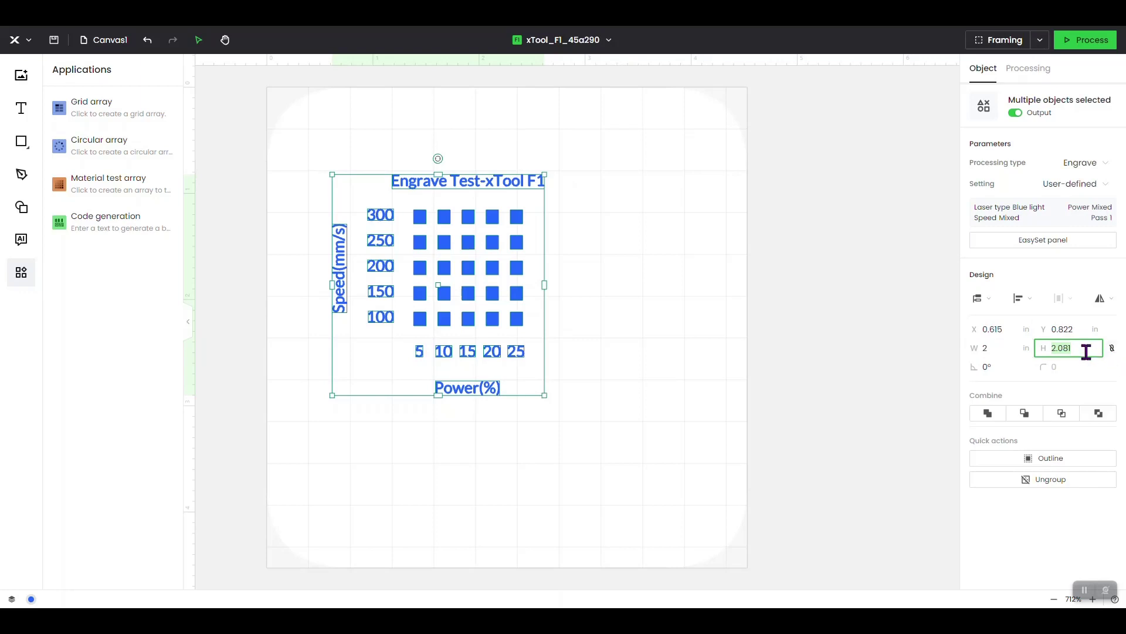
{"action": "type", "text": "2"}
{"action": "key", "text": "Return"}
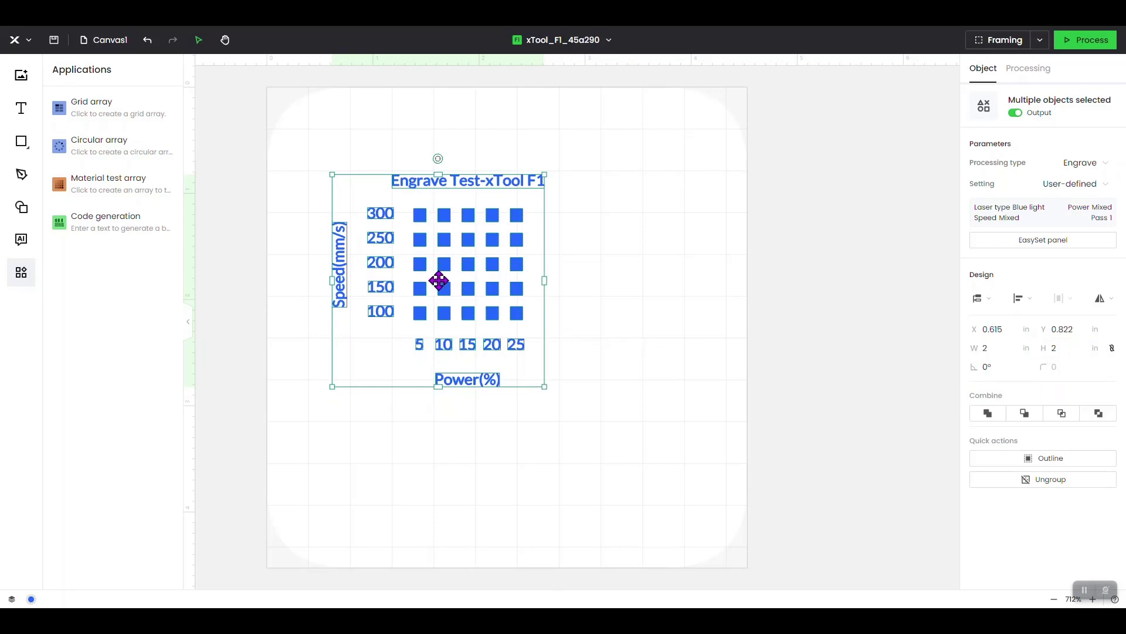
- Move the grouped test grid to the centre of the canvas and start framing to preview its outline on the material
{"action": "left_click_drag", "start_coordinate": [439, 280], "coordinate": [508, 328]}
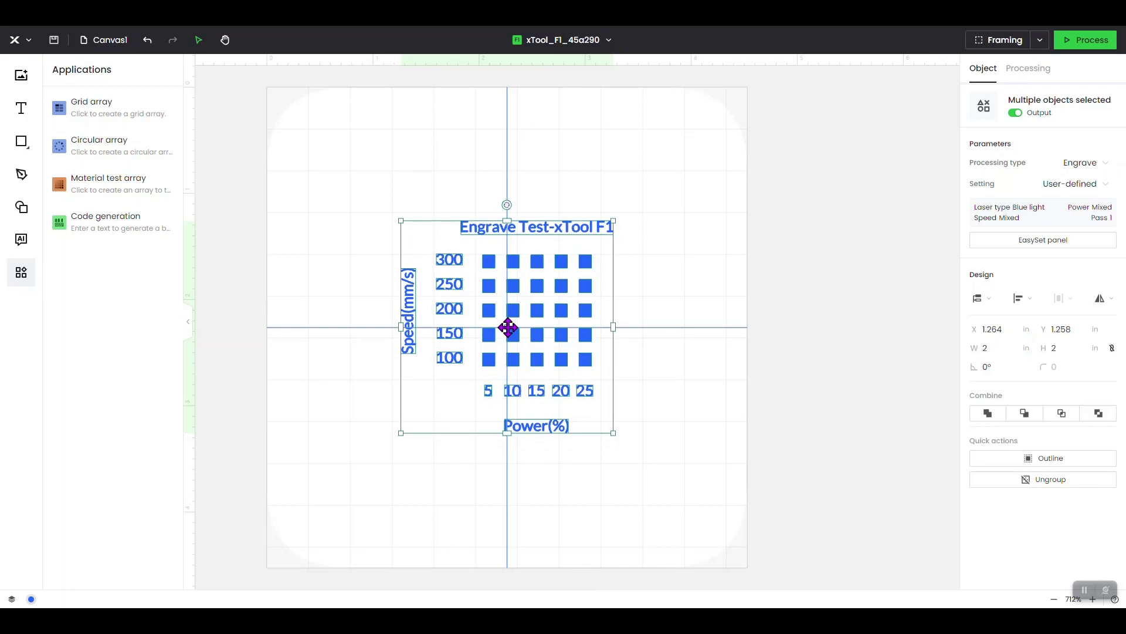
{"action": "left_click_drag", "start_coordinate": [508, 328], "coordinate": [508, 327]}
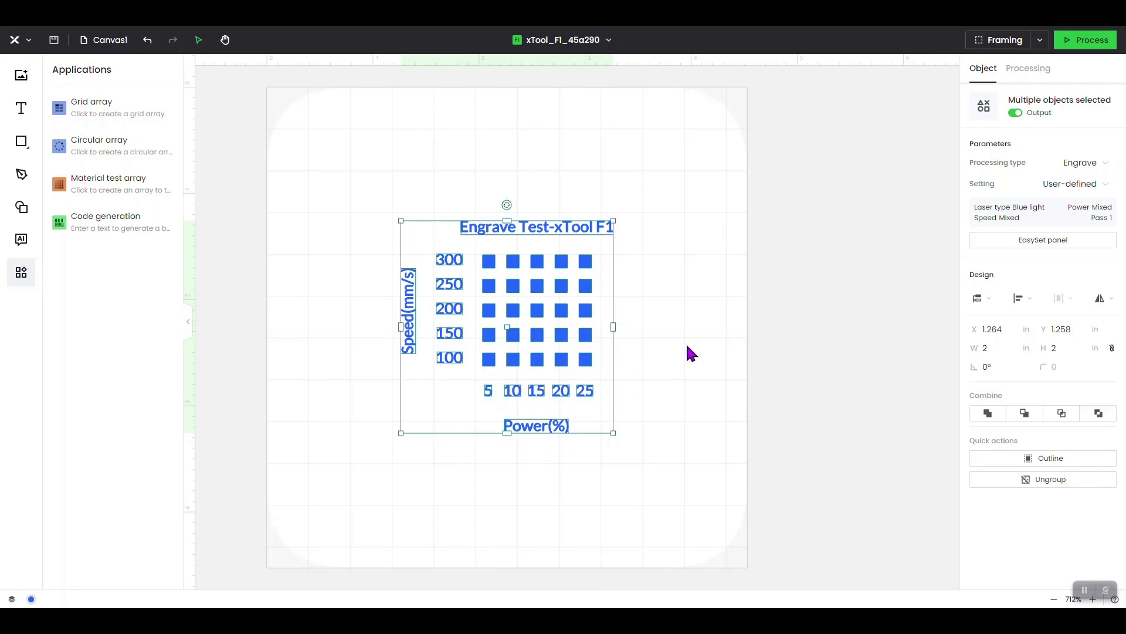
{"action": "left_click", "coordinate": [999, 42]}
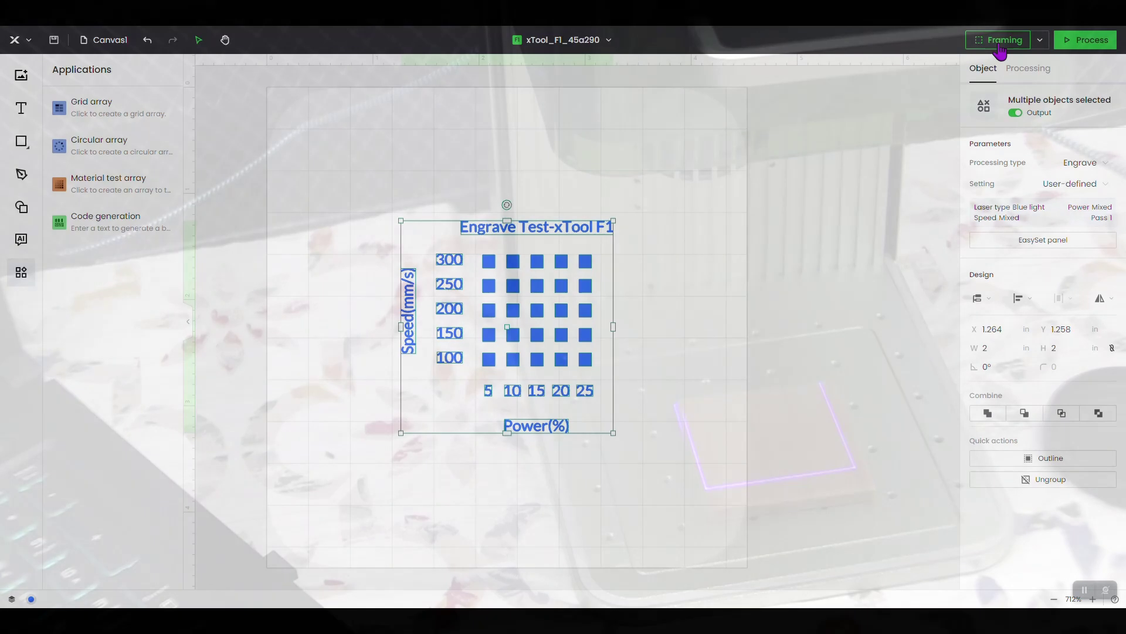